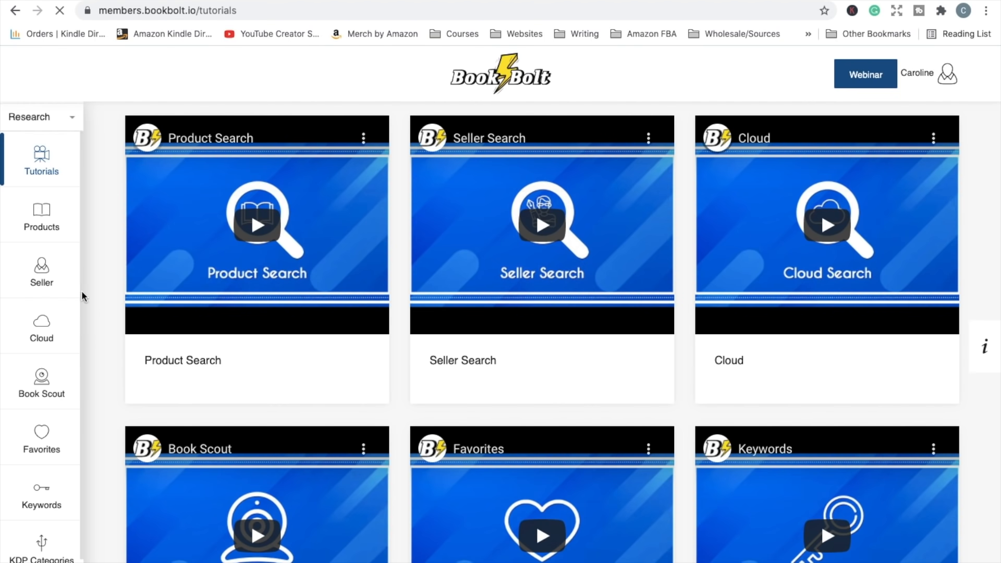
# - Open the Cloud search tool from the available research tools
pyautogui.scroll(-2, 70, 378)
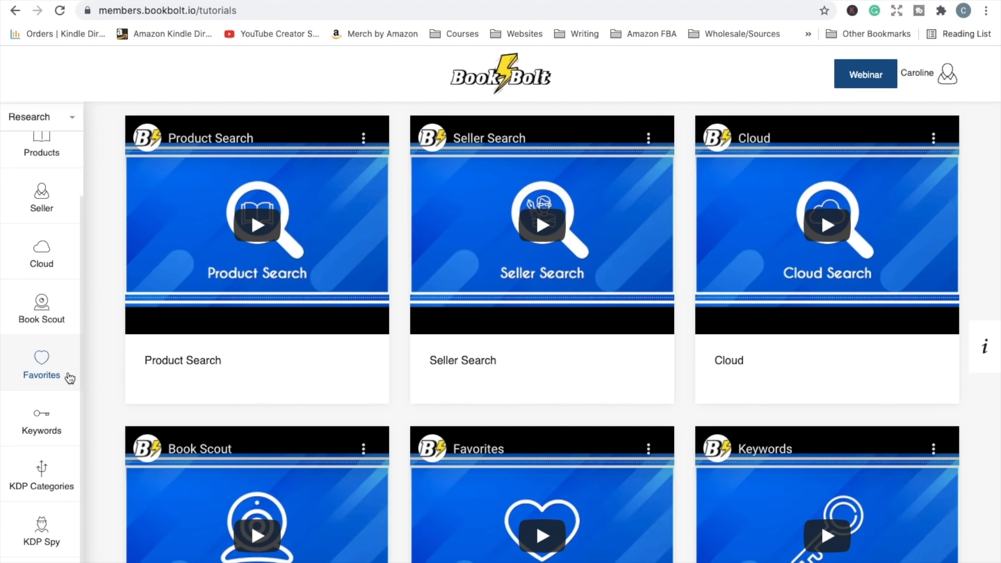
pyautogui.scroll(2, 69, 378)
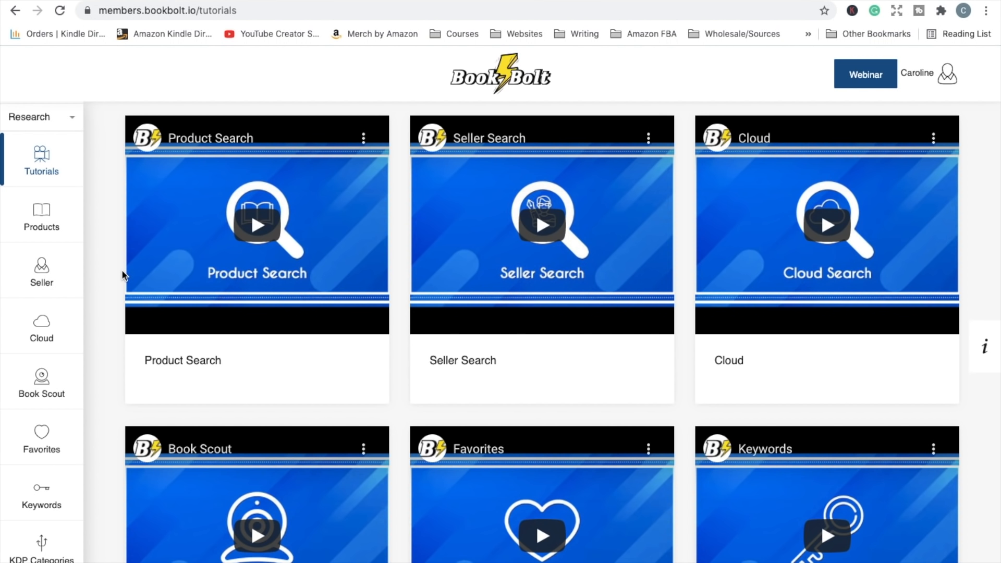
pyautogui.click(39, 336)
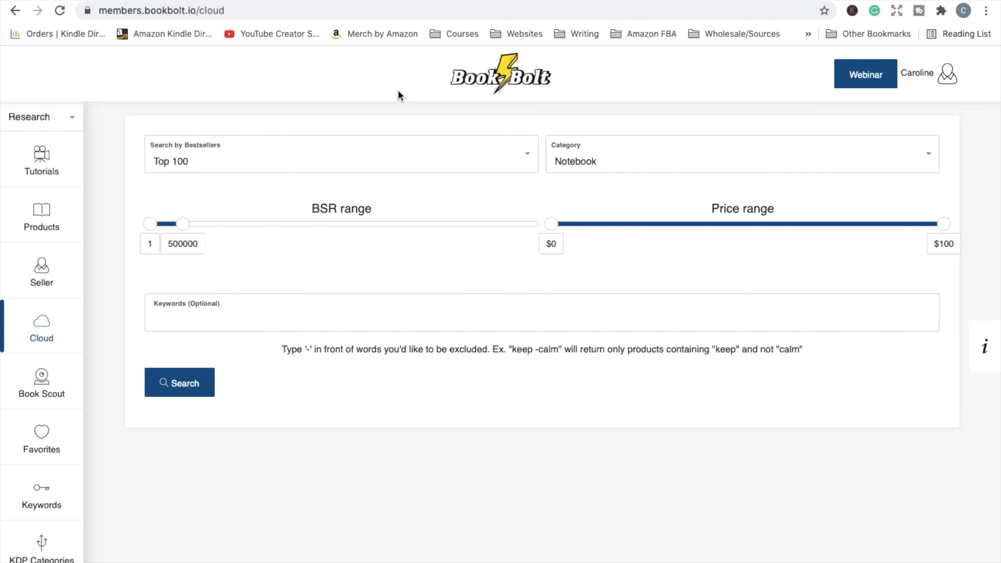
# - Review the available bestseller ranges and product categories in the Cloud search filters
pyautogui.click(526, 157)
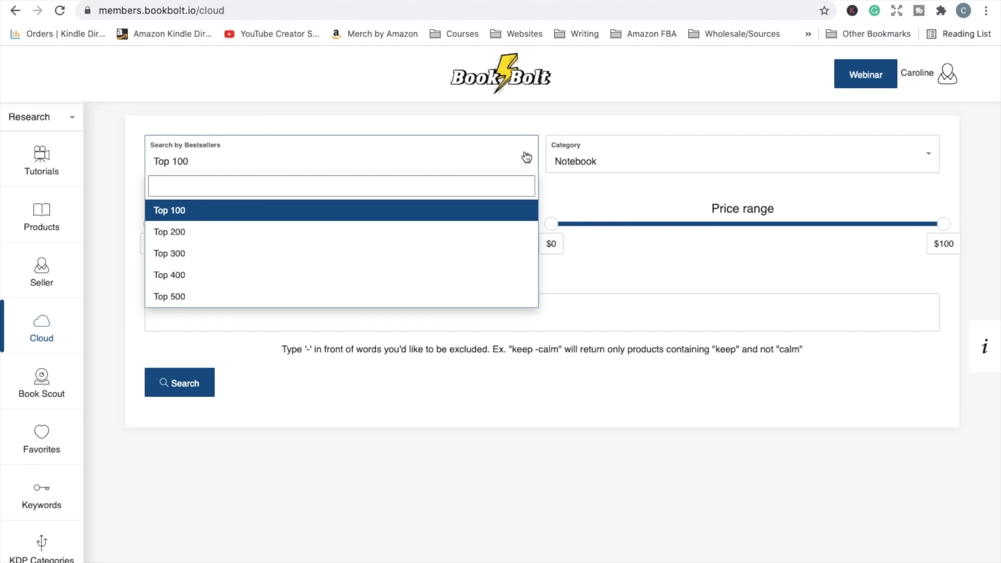
pyautogui.click(526, 157)
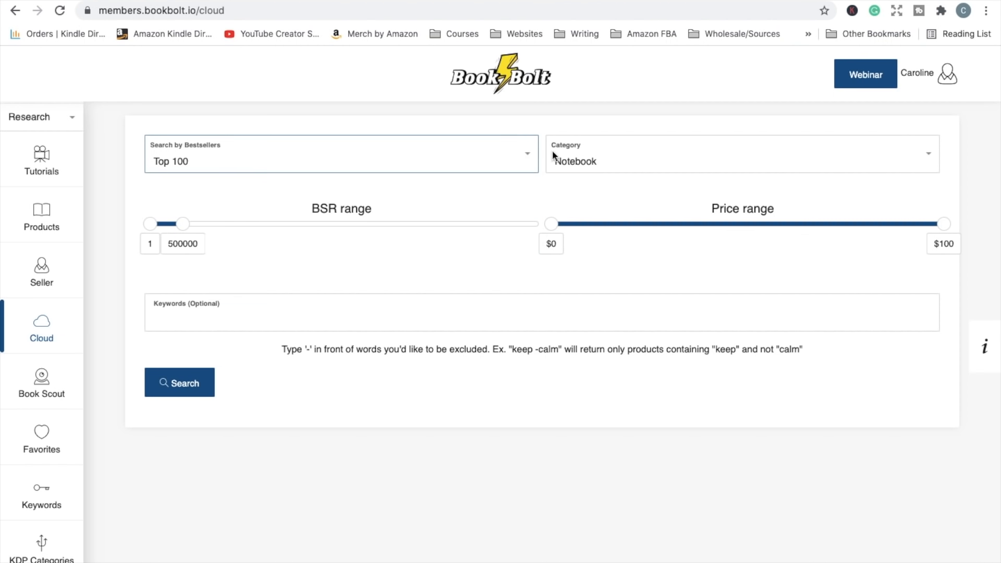
pyautogui.click(930, 158)
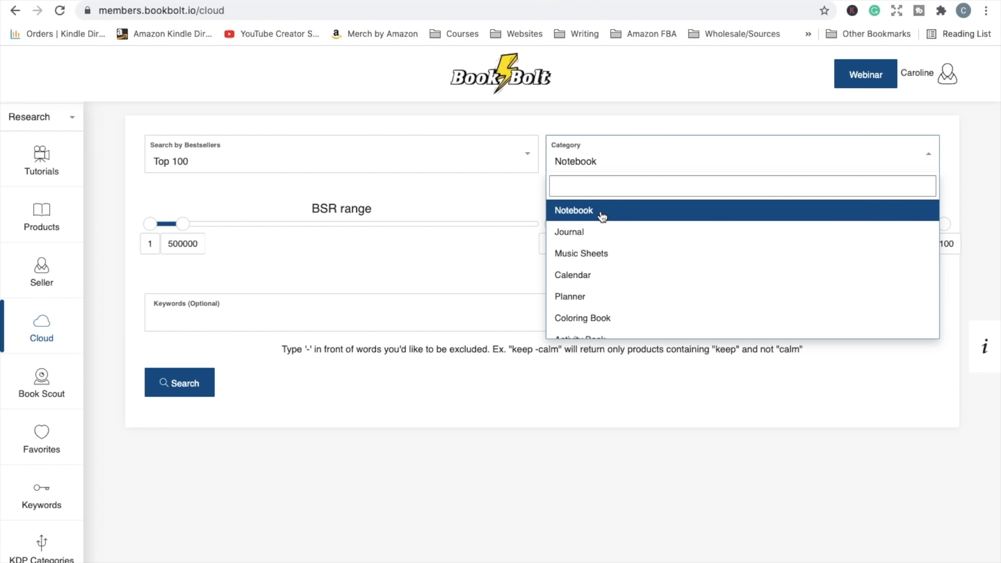
pyautogui.scroll(-1, 584, 277)
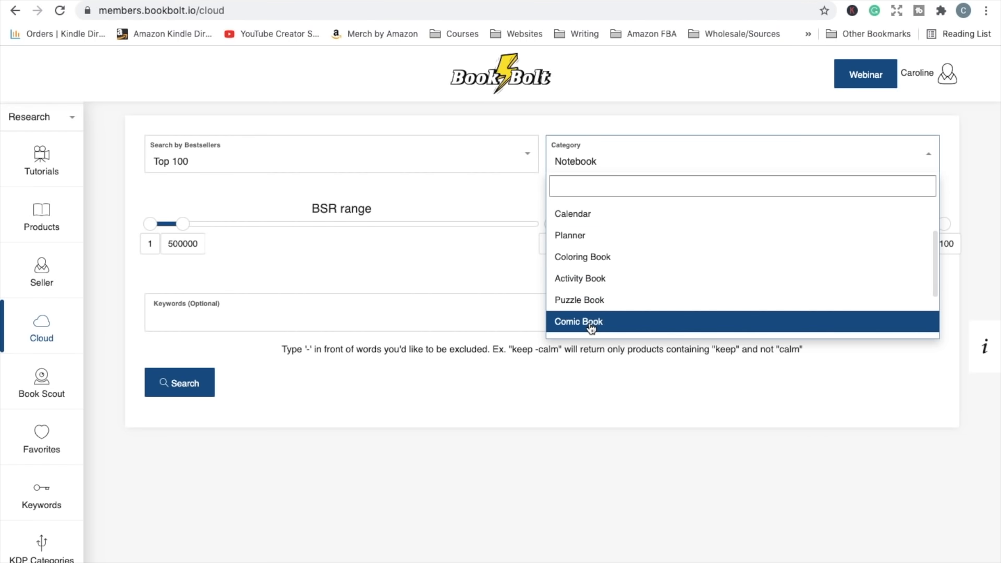
pyautogui.scroll(-1, 589, 326)
pyautogui.scroll(2, 591, 292)
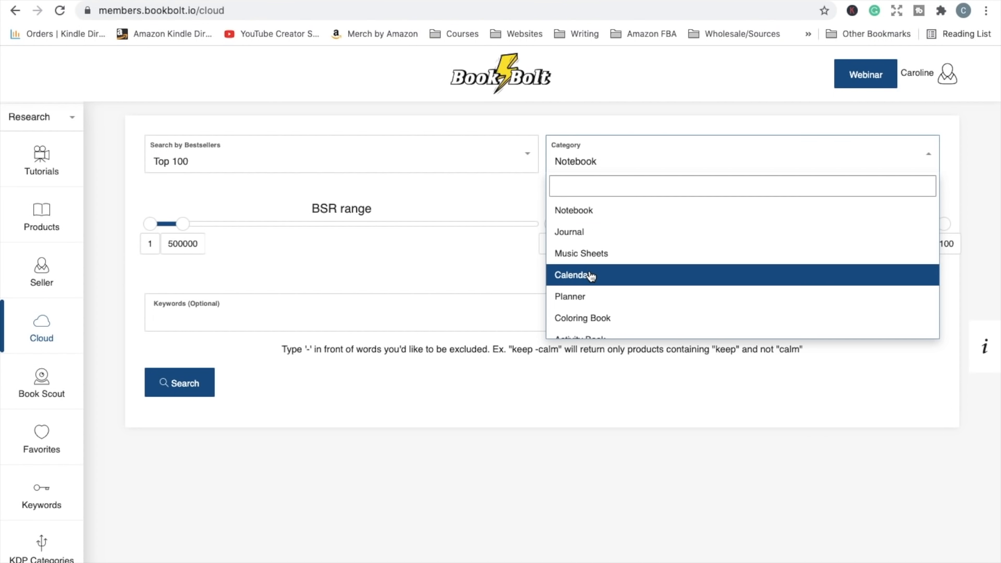
pyautogui.click(297, 234)
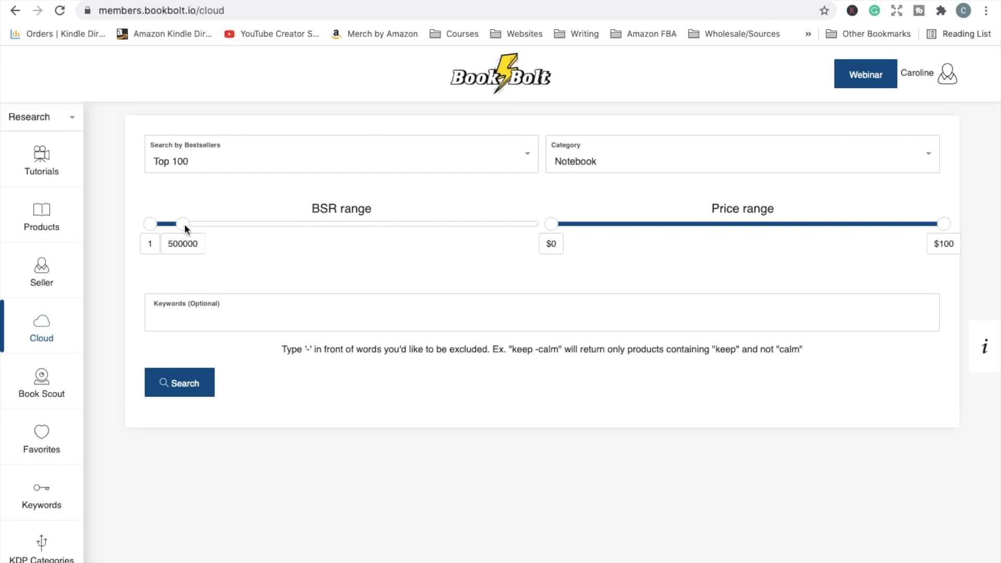
# - Search the Top 100 bestsellers in the Notebook category with a maximum BSR of 255753
pyautogui.moveTo(185, 228); pyautogui.dragTo(171, 228)
pyautogui.click(675, 162)
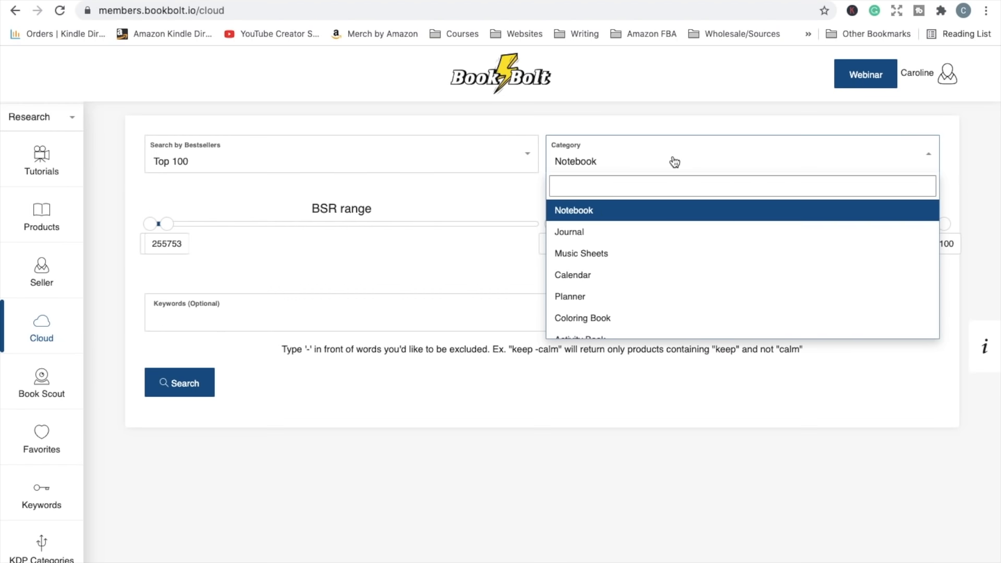
pyautogui.click(590, 208)
pyautogui.click(170, 381)
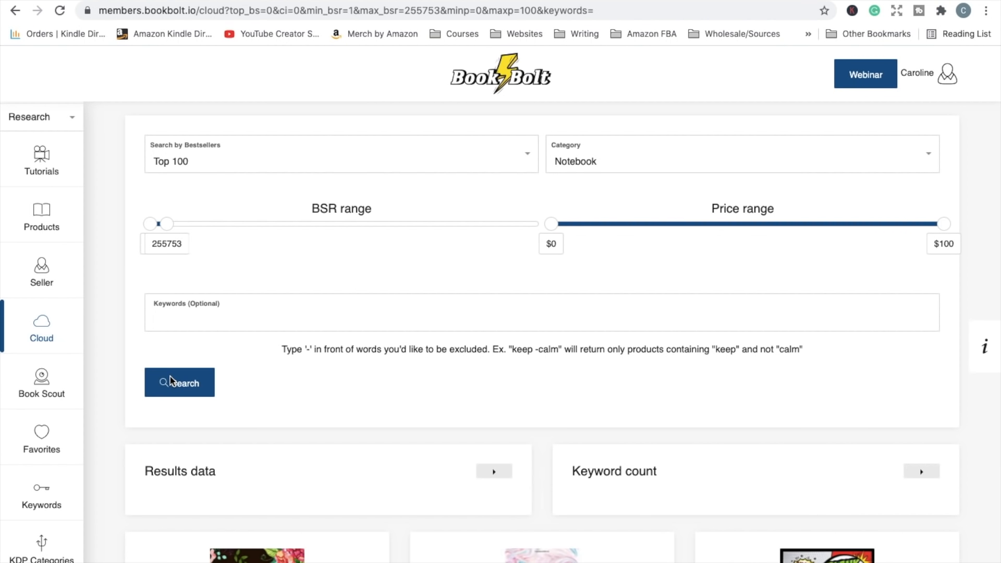
# - Examine the covers, ratings, prices, BSR and estimated monthly sales of the first three notebook results
pyautogui.scroll(-7, 217, 371)
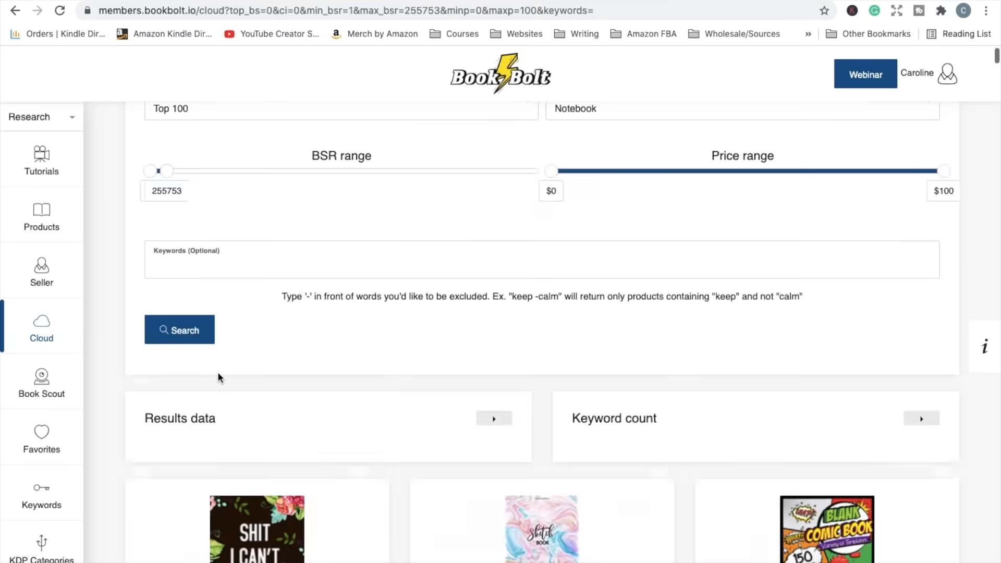
pyautogui.scroll(-1, 218, 372)
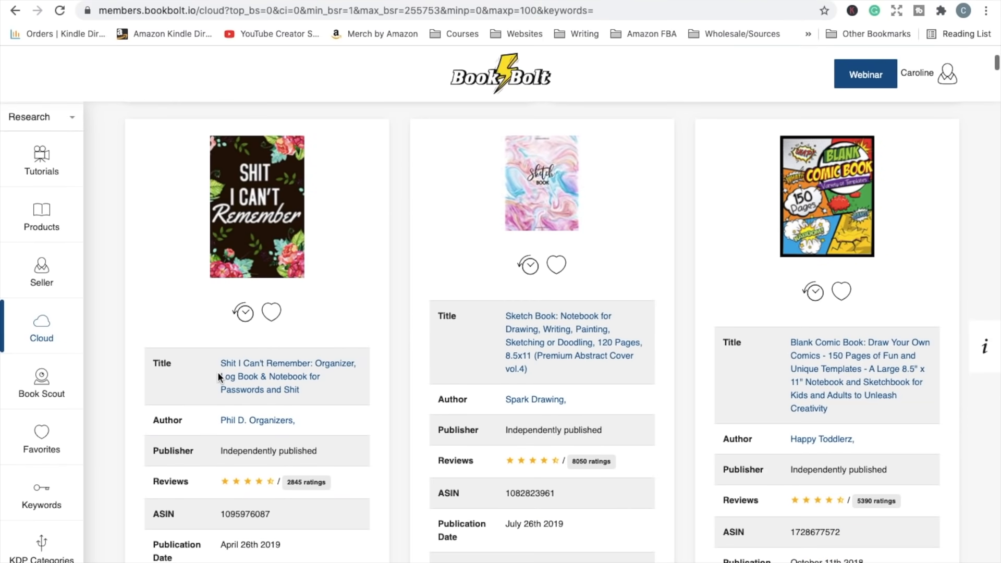
pyautogui.scroll(-1, 217, 371)
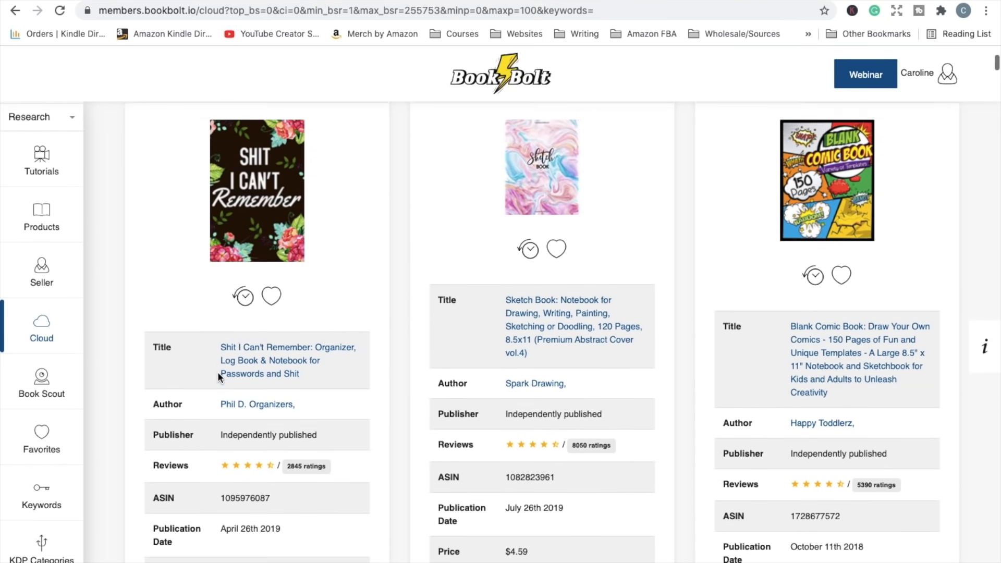
pyautogui.scroll(-1, 218, 371)
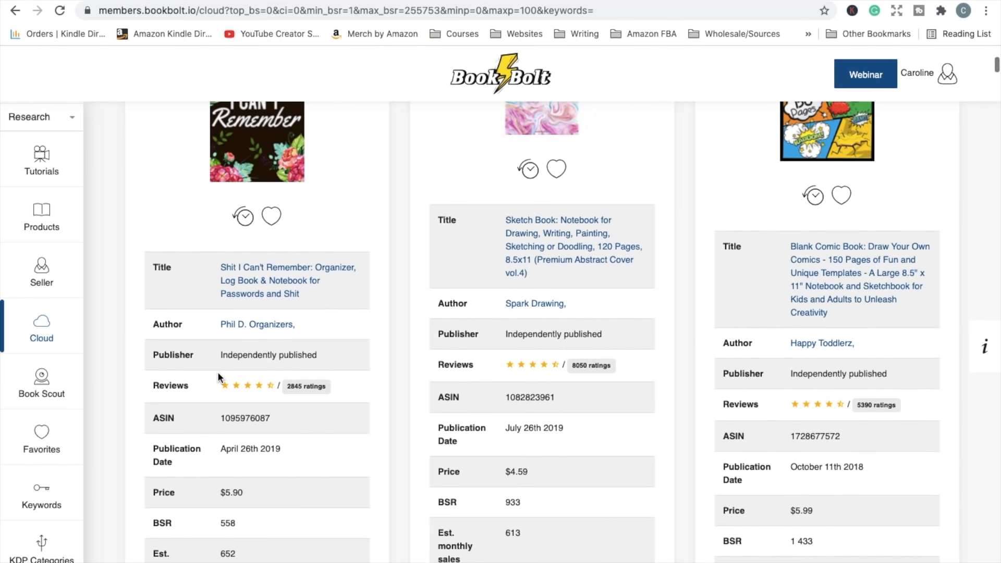
pyautogui.scroll(-1, 218, 372)
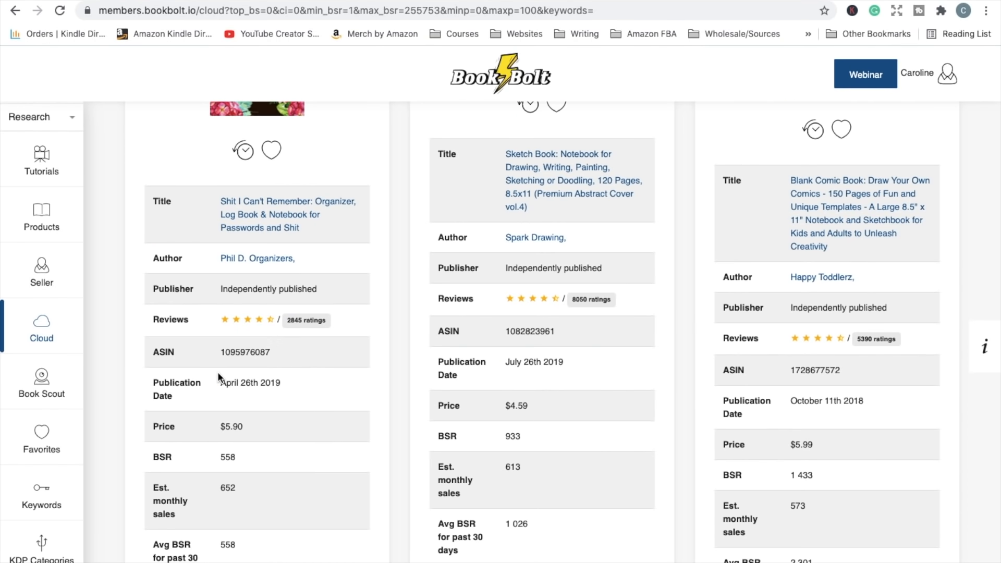
pyautogui.scroll(2, 319, 557)
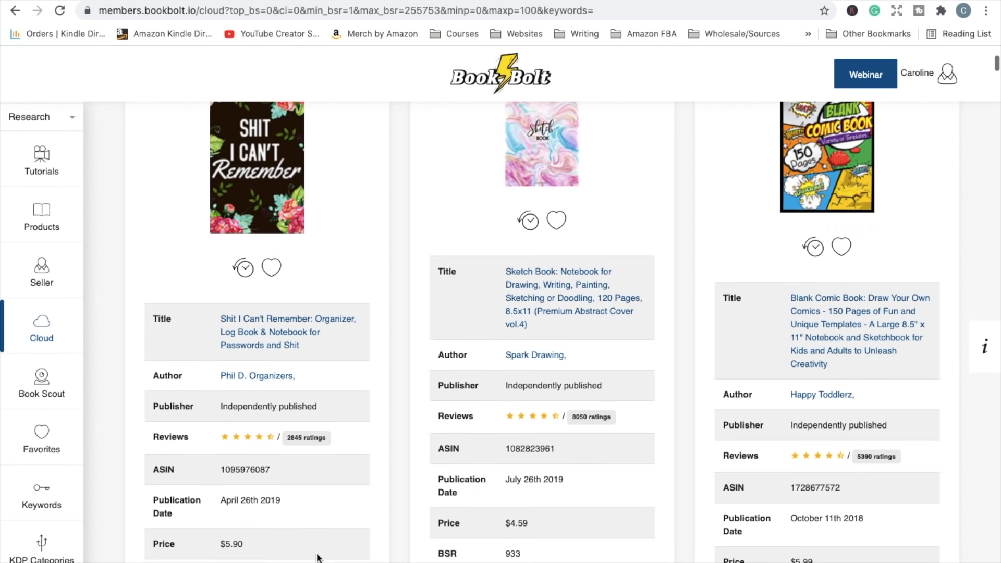
pyautogui.scroll(-3, 168, 313)
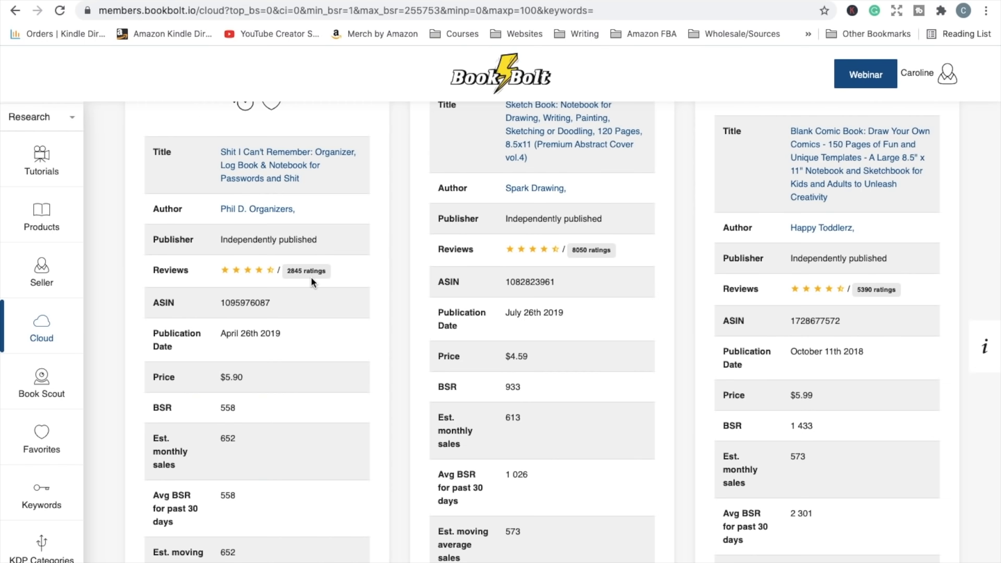
pyautogui.scroll(-3, 300, 323)
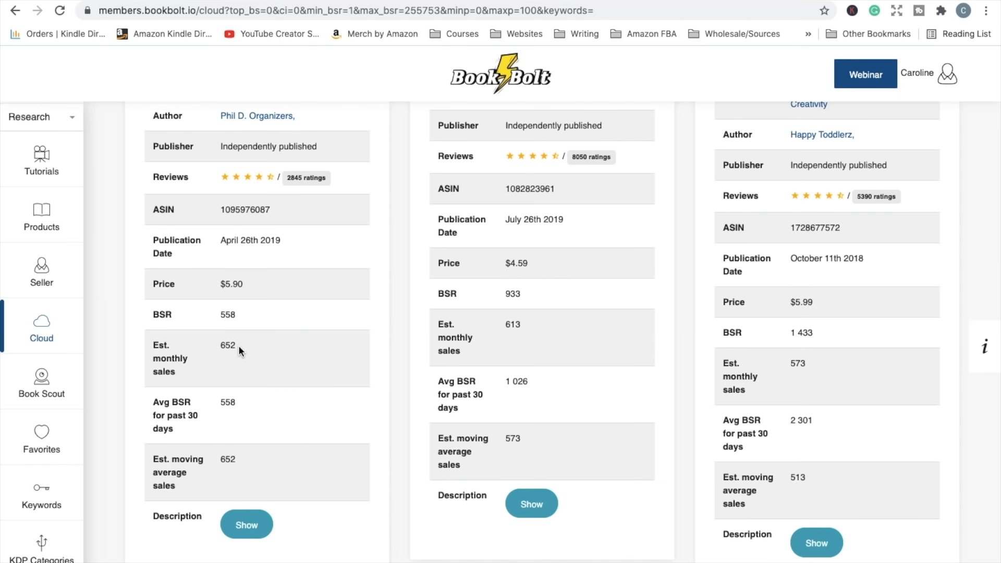
pyautogui.scroll(6, 239, 346)
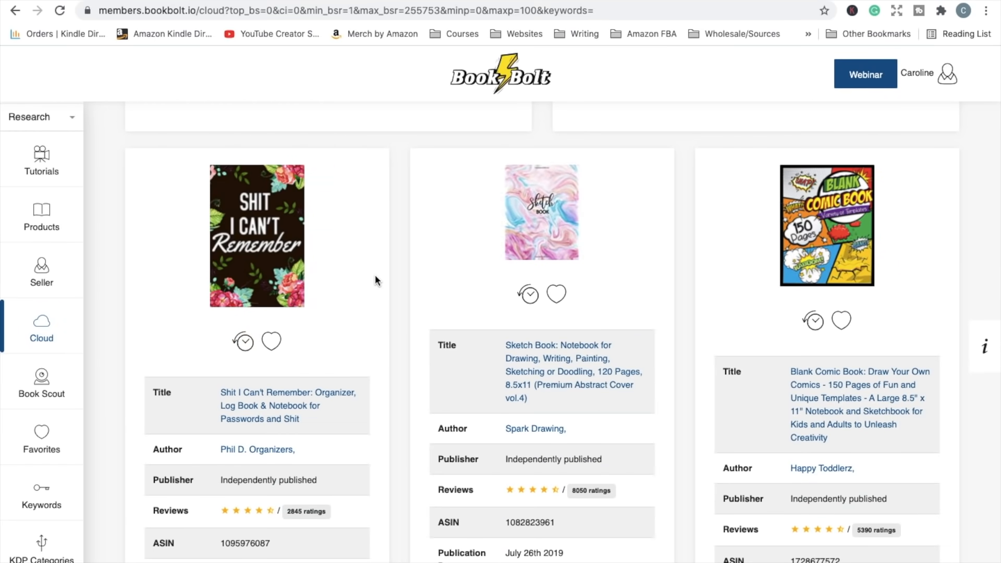
pyautogui.scroll(-7, 359, 316)
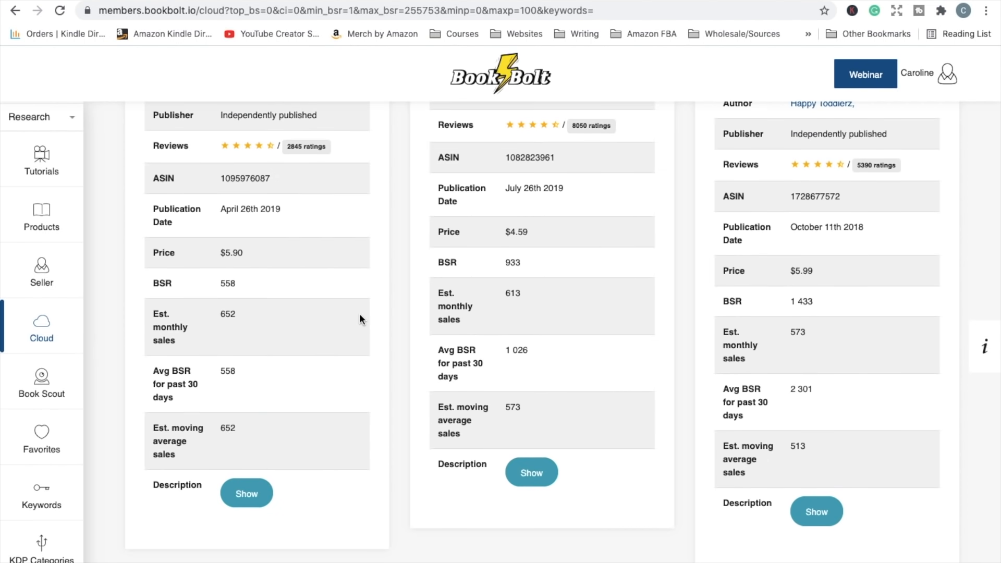
pyautogui.scroll(5, 360, 319)
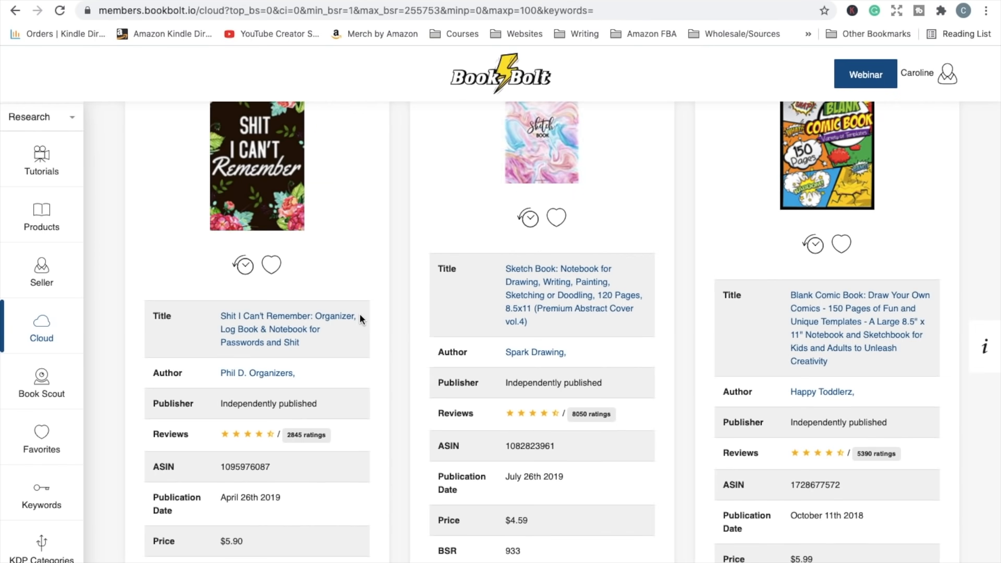
pyautogui.scroll(-3, 647, 303)
pyautogui.scroll(3, 646, 299)
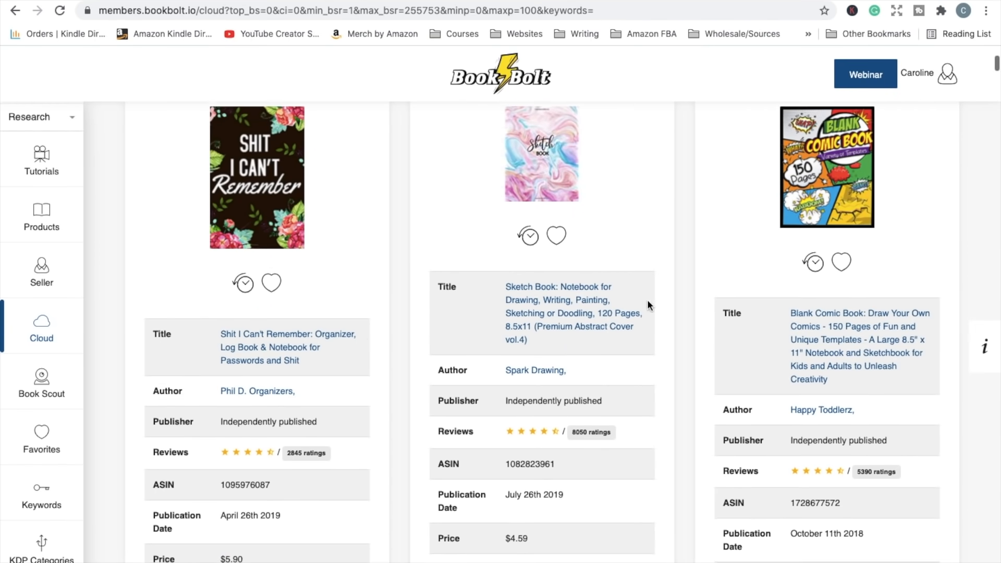
pyautogui.scroll(-4, 646, 300)
pyautogui.scroll(5, 649, 302)
pyautogui.scroll(-13, 648, 302)
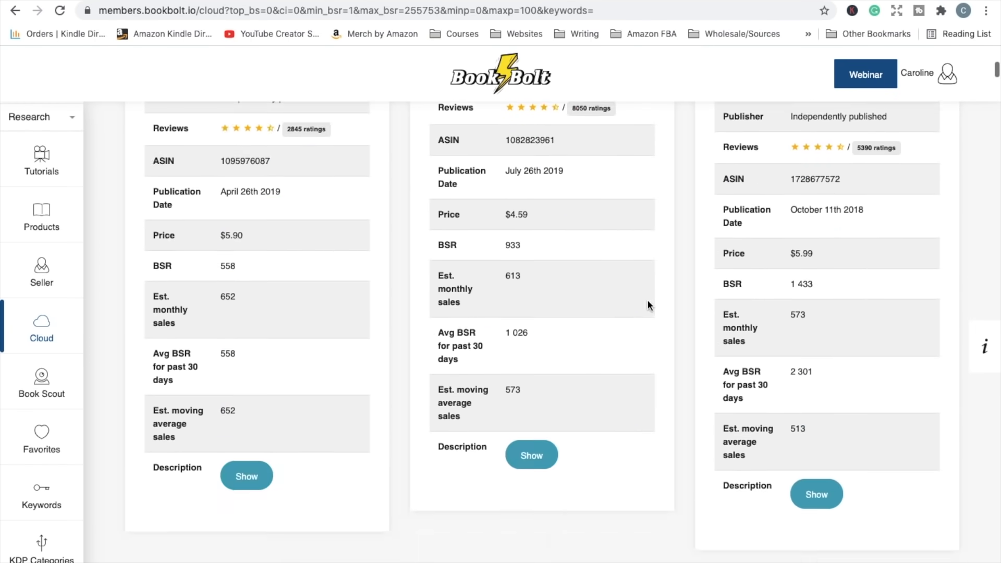
# - Browse the further rows of notebook results, comparing cover designs, titles, ratings and sales figures for niche ideas
pyautogui.scroll(-1, 646, 299)
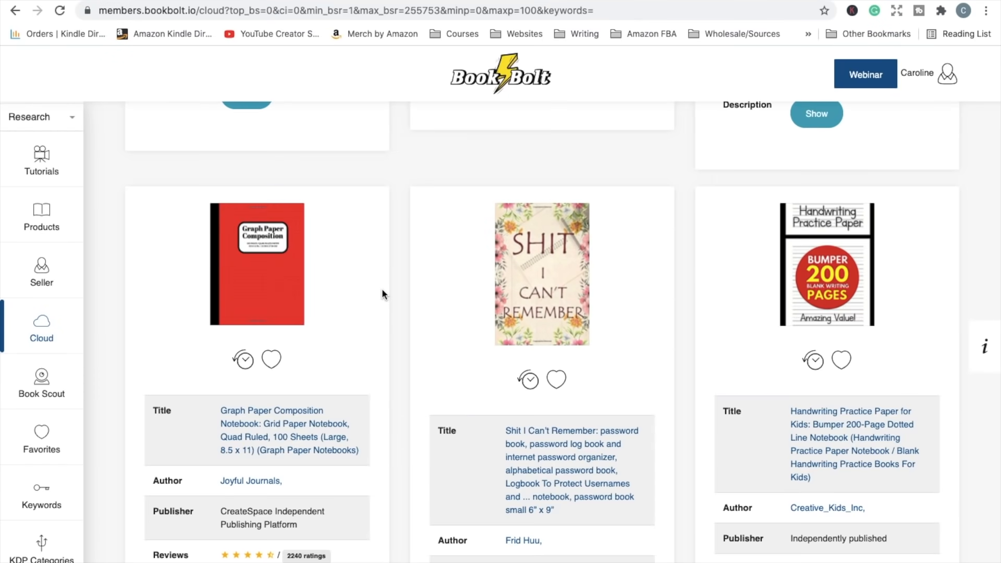
pyautogui.scroll(-1, 382, 289)
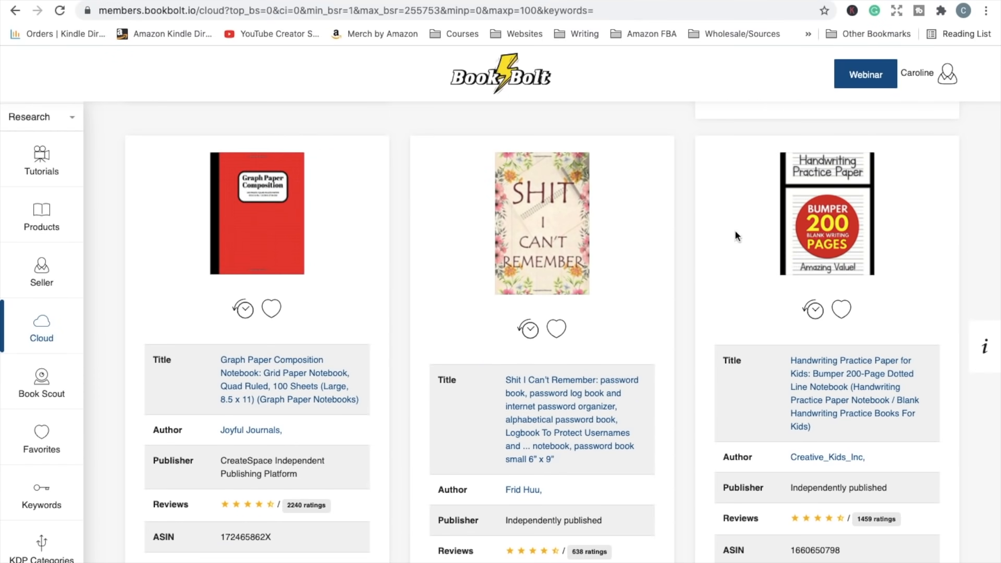
pyautogui.scroll(-1, 624, 282)
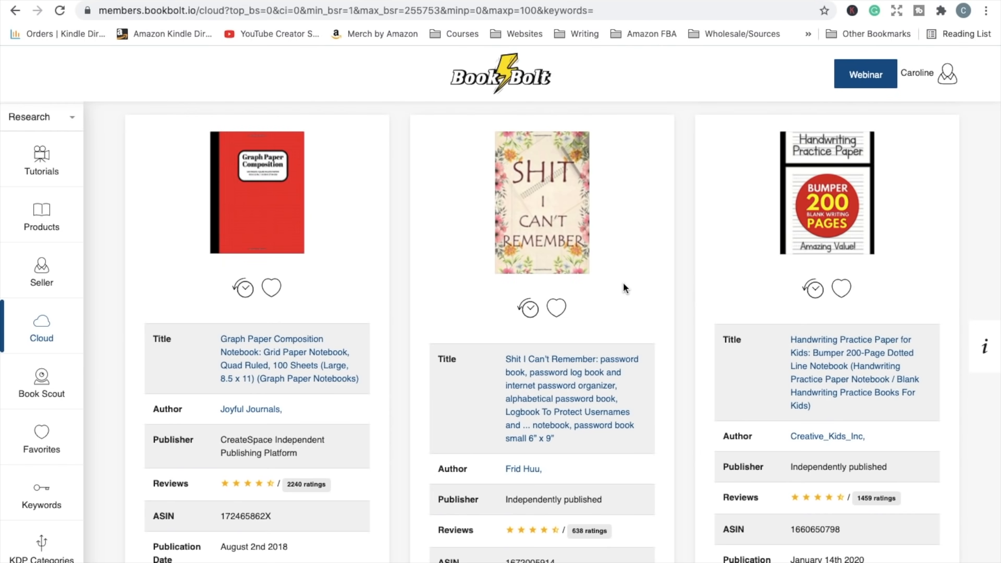
pyautogui.scroll(-2, 624, 286)
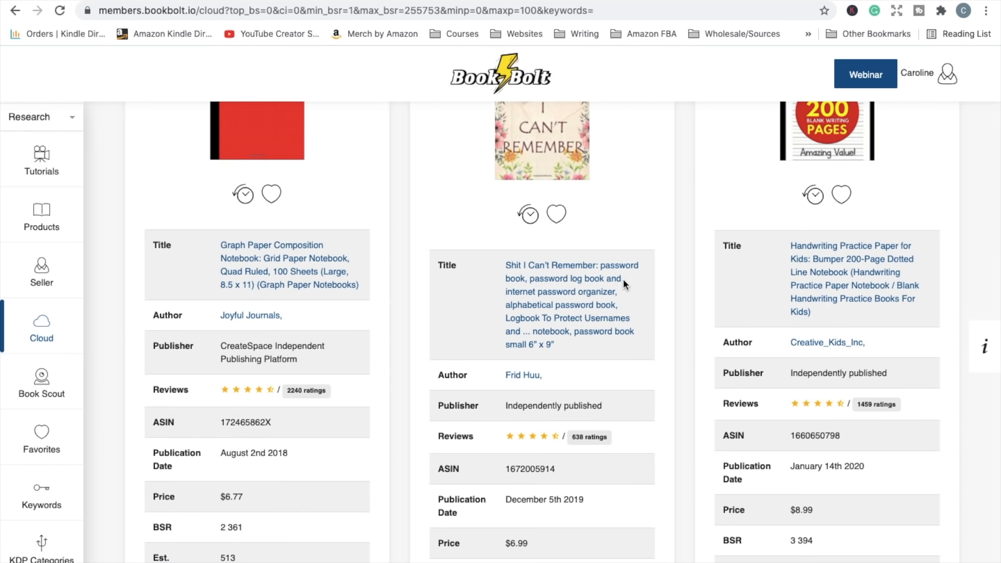
pyautogui.scroll(-10, 623, 278)
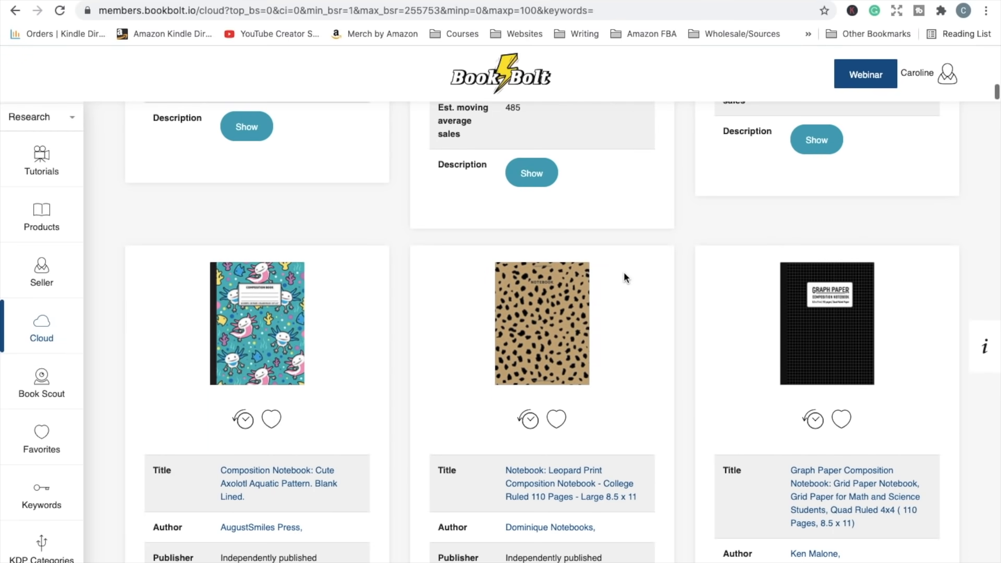
pyautogui.scroll(-3, 619, 266)
pyautogui.click(528, 313)
pyautogui.scroll(-1, 537, 321)
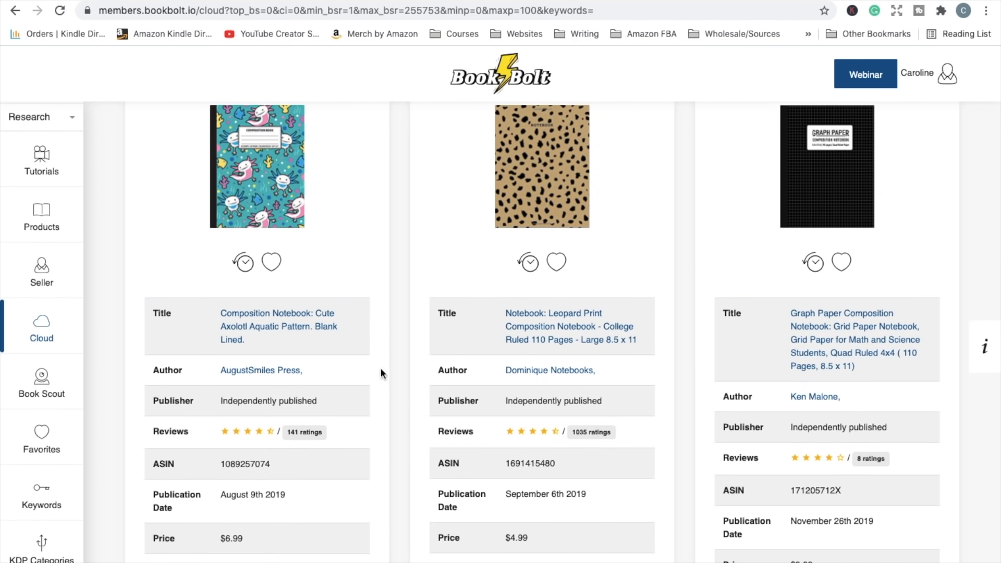
pyautogui.scroll(-9, 381, 488)
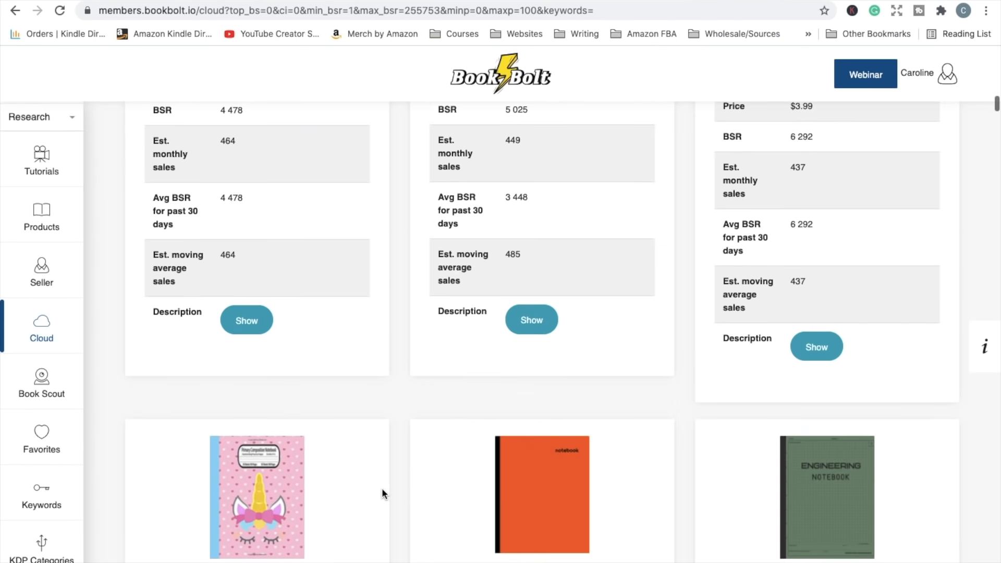
pyautogui.scroll(-4, 382, 488)
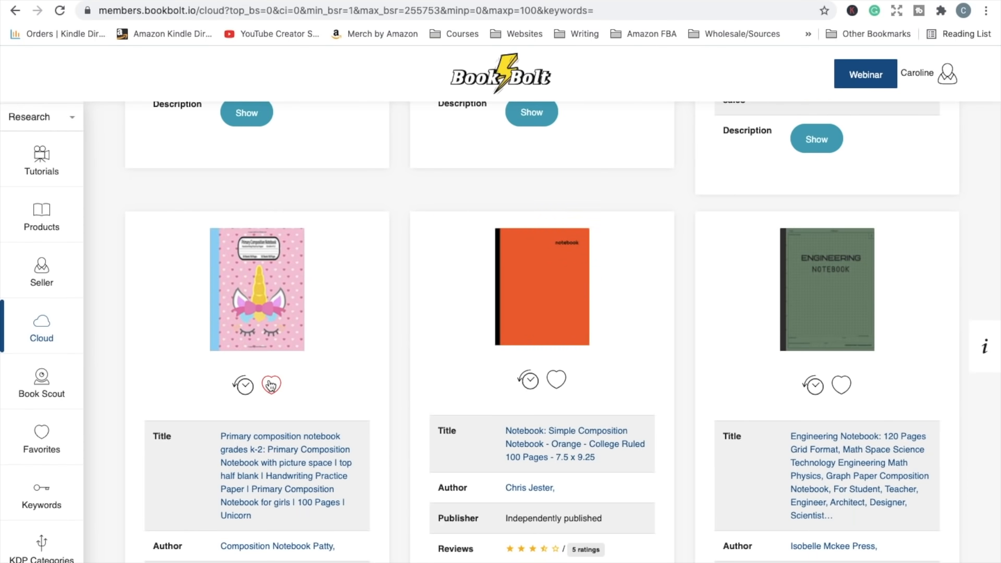
pyautogui.scroll(-2, 365, 402)
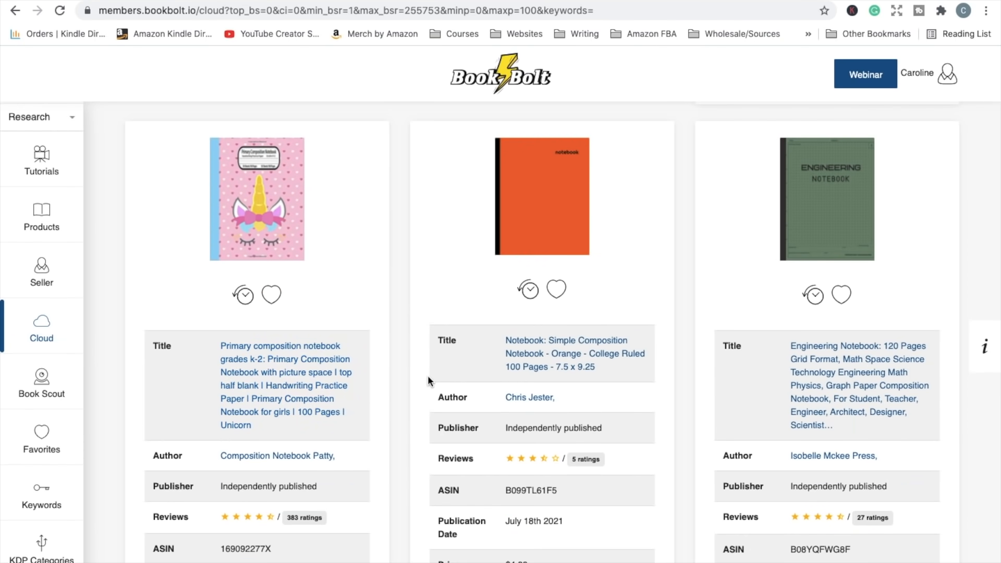
pyautogui.scroll(-10, 427, 370)
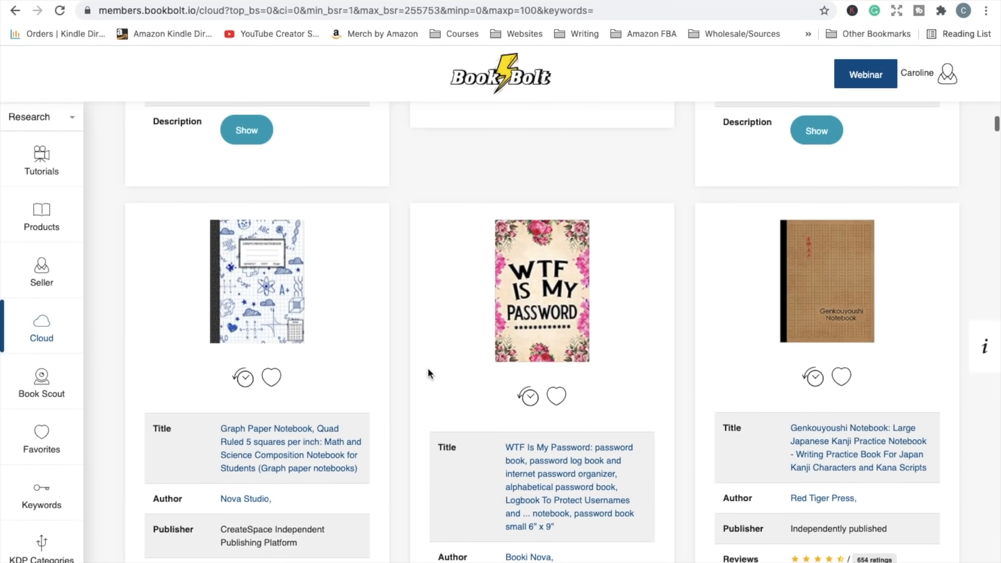
pyautogui.scroll(-1, 428, 369)
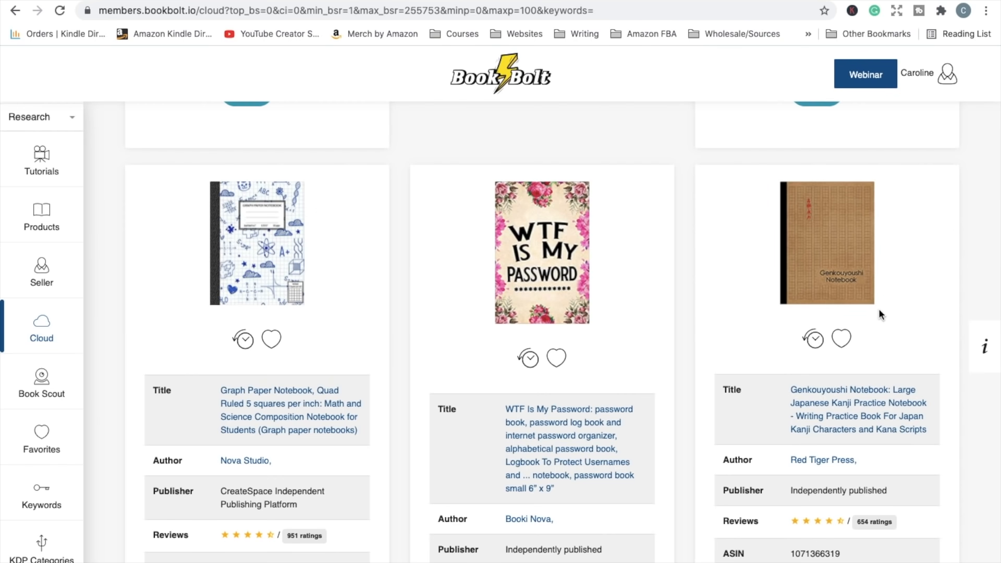
# - Compare ratings, prices, BSR and estimated sales across the results from the quad-ruled graph paper notebook through the 1/2-inch squares notebook
pyautogui.scroll(-8, 933, 339)
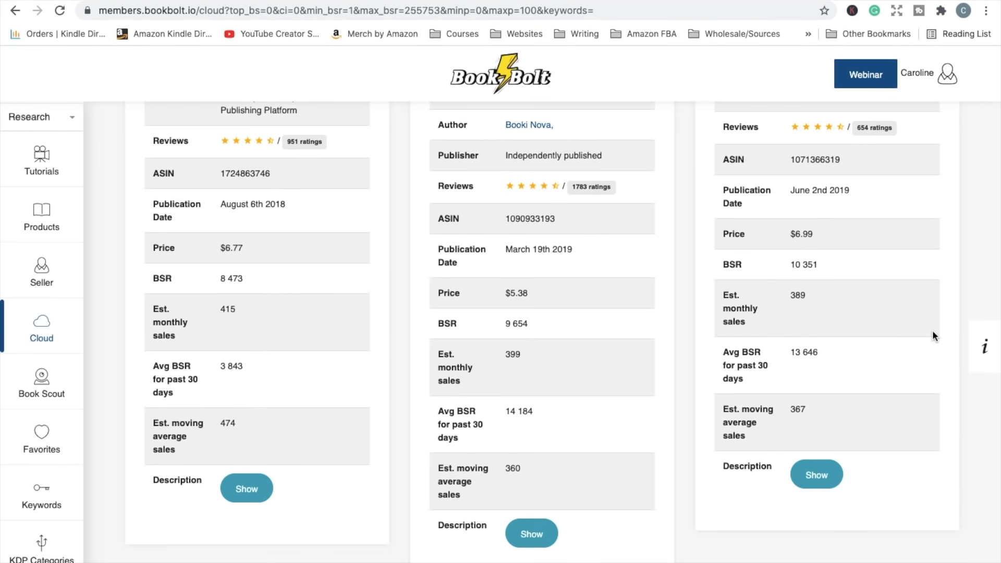
pyautogui.scroll(-3, 932, 331)
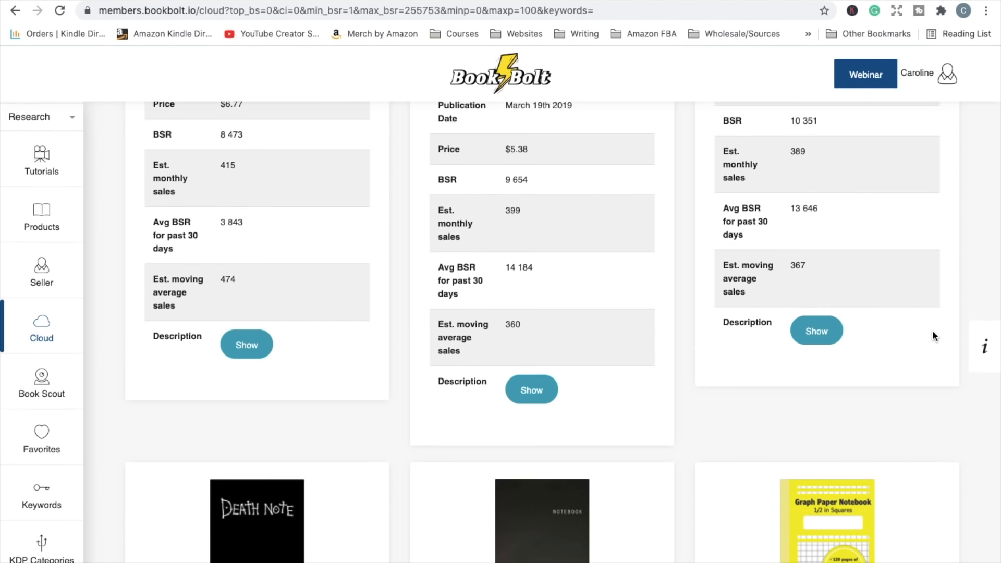
pyautogui.scroll(-5, 932, 334)
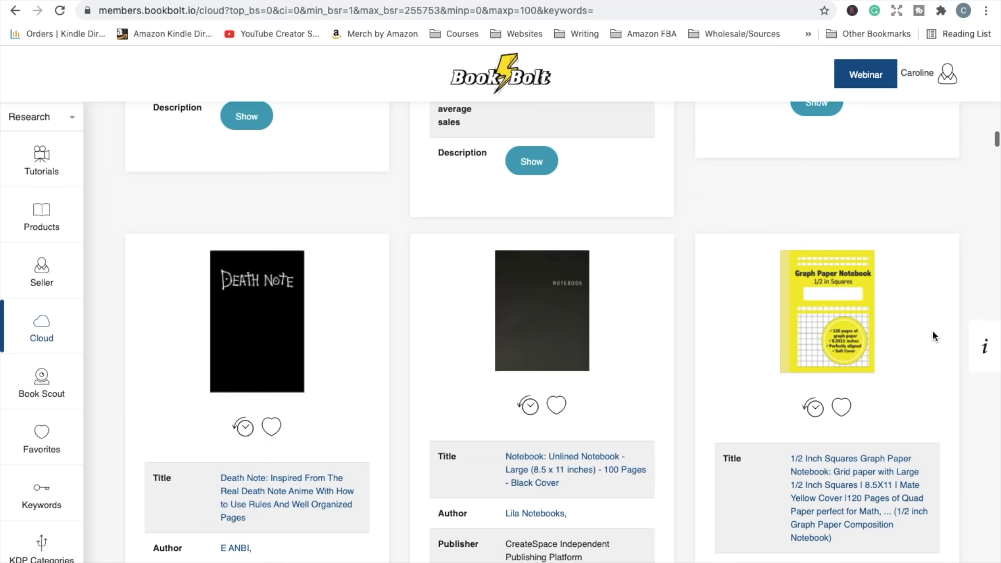
pyautogui.scroll(-4, 933, 334)
pyautogui.scroll(1, 932, 317)
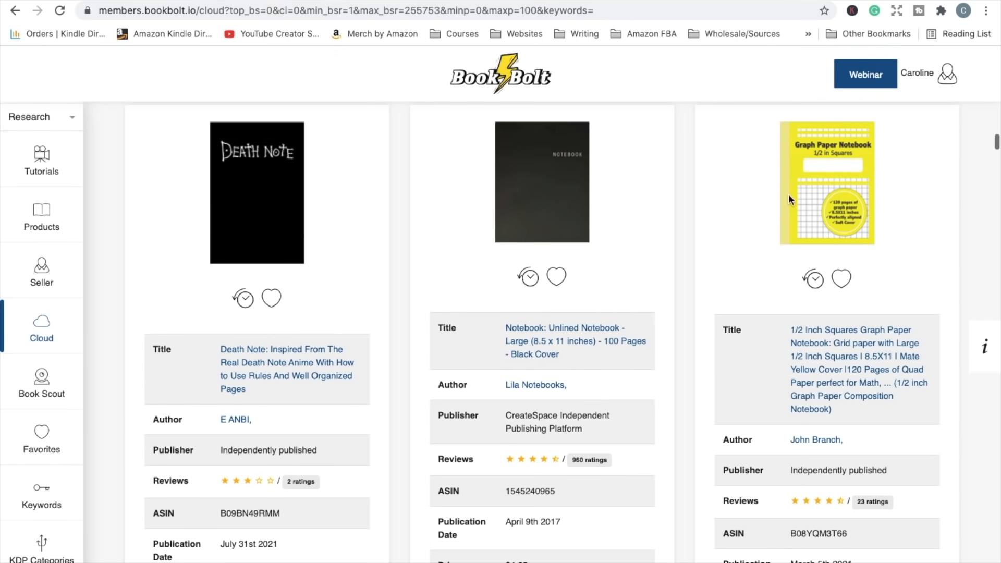
pyautogui.scroll(-2, 632, 258)
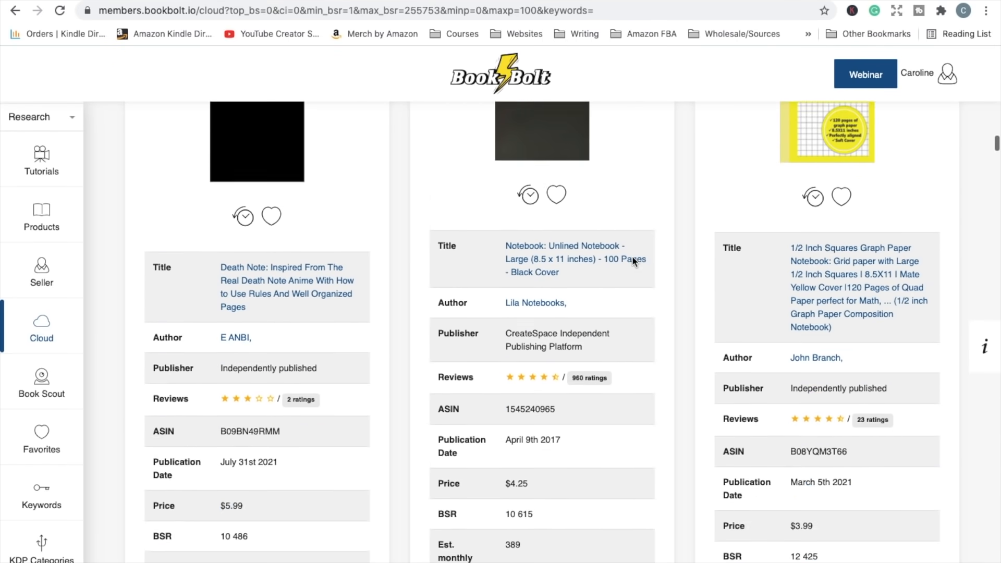
pyautogui.scroll(4, 632, 256)
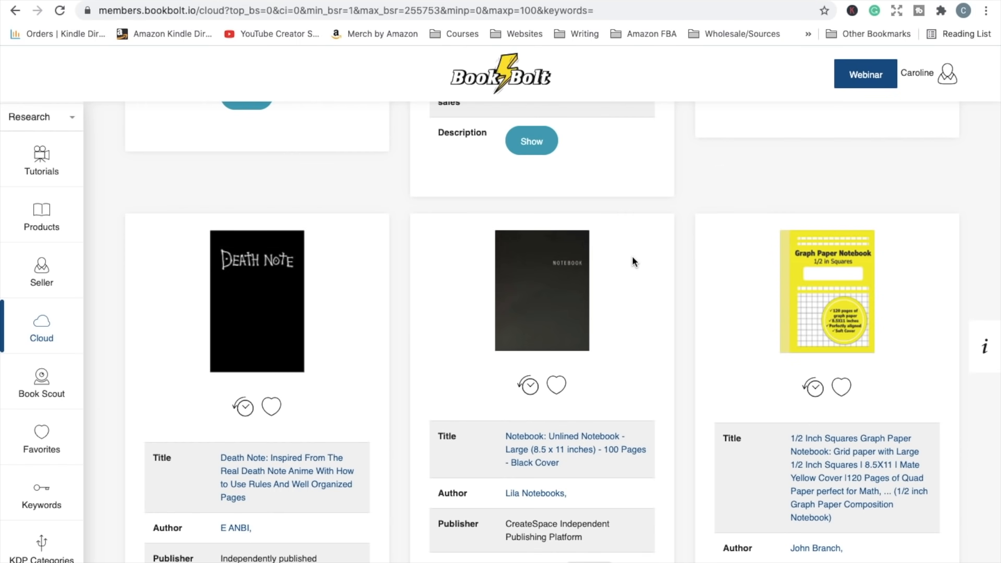
pyautogui.scroll(-1, 632, 256)
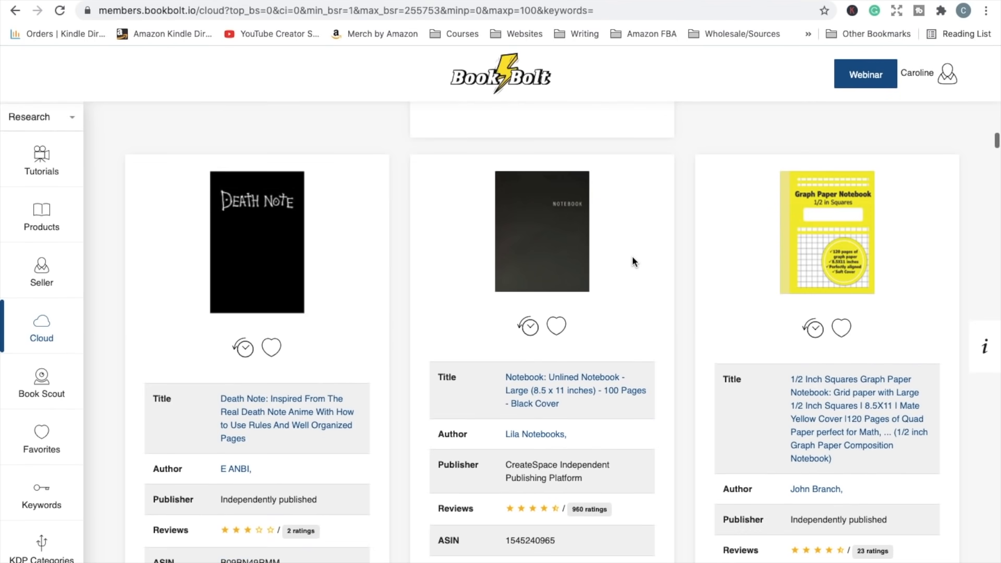
pyautogui.scroll(-1, 632, 256)
pyautogui.scroll(-2, 632, 255)
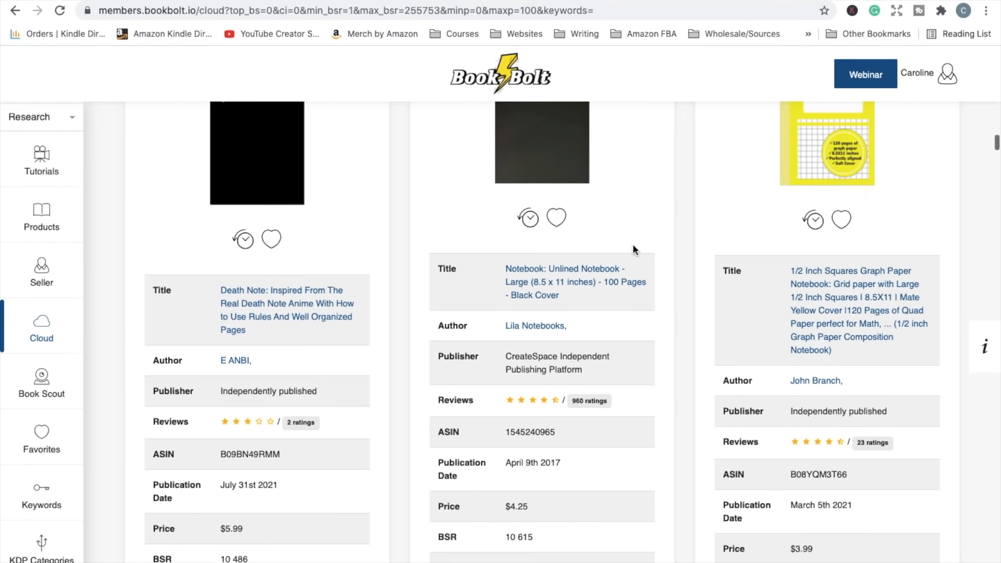
pyautogui.scroll(-2, 633, 241)
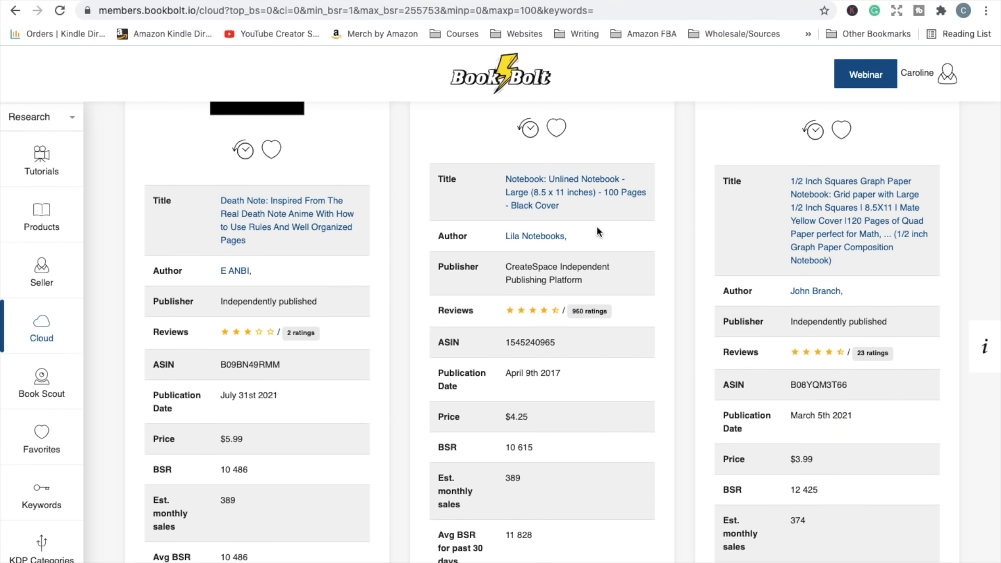
pyautogui.scroll(-2, 596, 227)
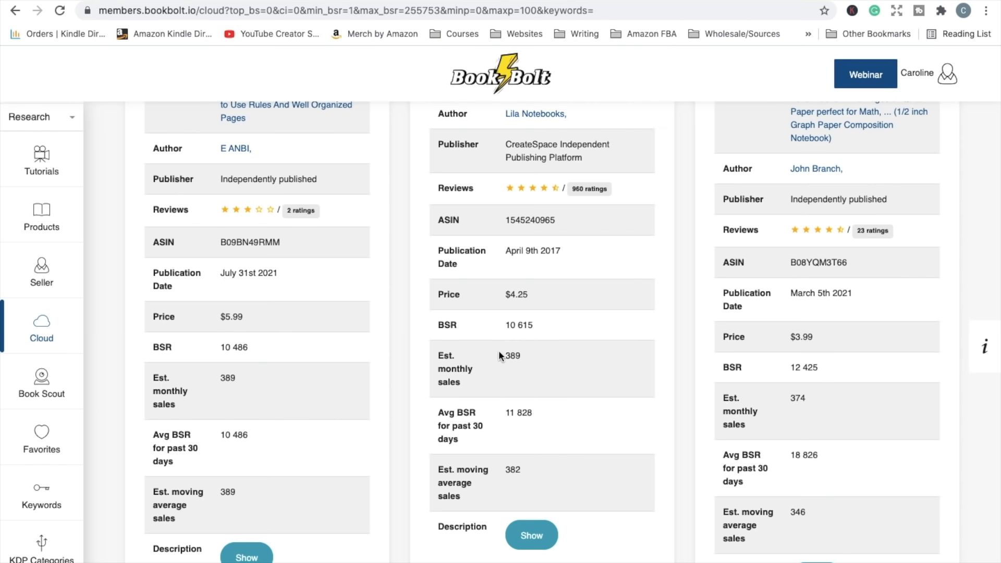
# - Review the further notebook results, from the isometric notebook row through the password organizer and Tian Zi Ge row, for niche ideas
pyautogui.scroll(-10, 532, 368)
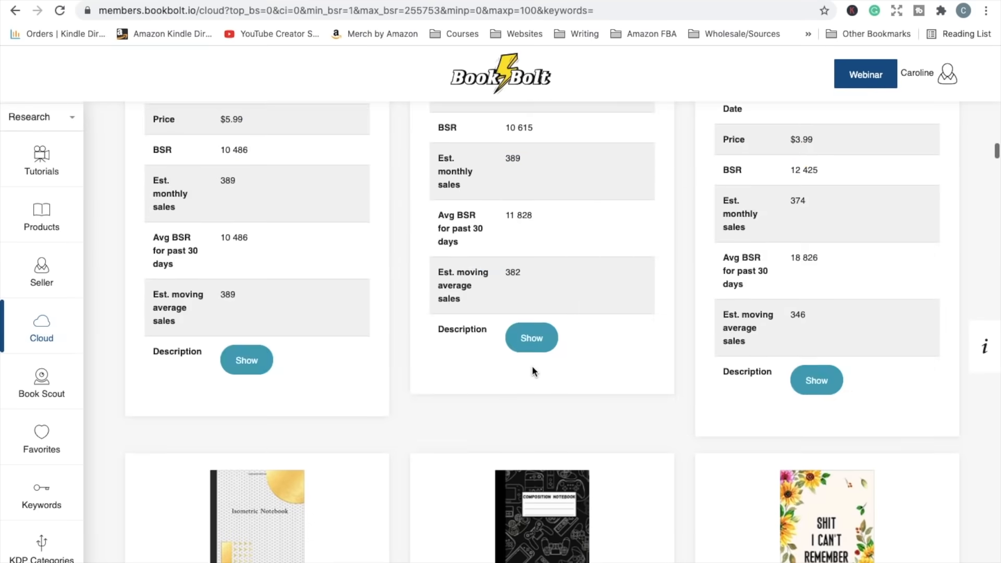
pyautogui.scroll(-7, 533, 371)
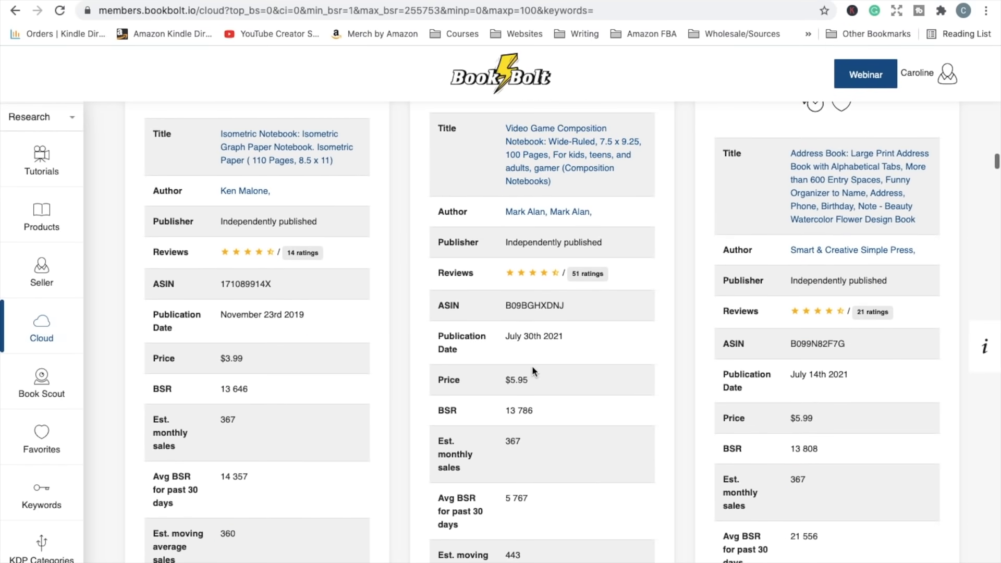
pyautogui.scroll(-6, 532, 368)
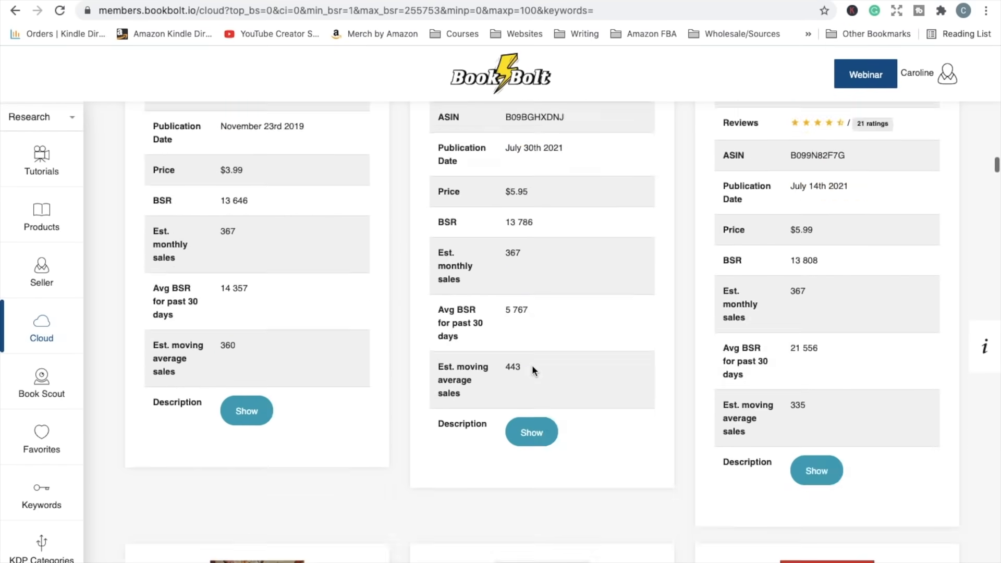
pyautogui.scroll(-10, 532, 365)
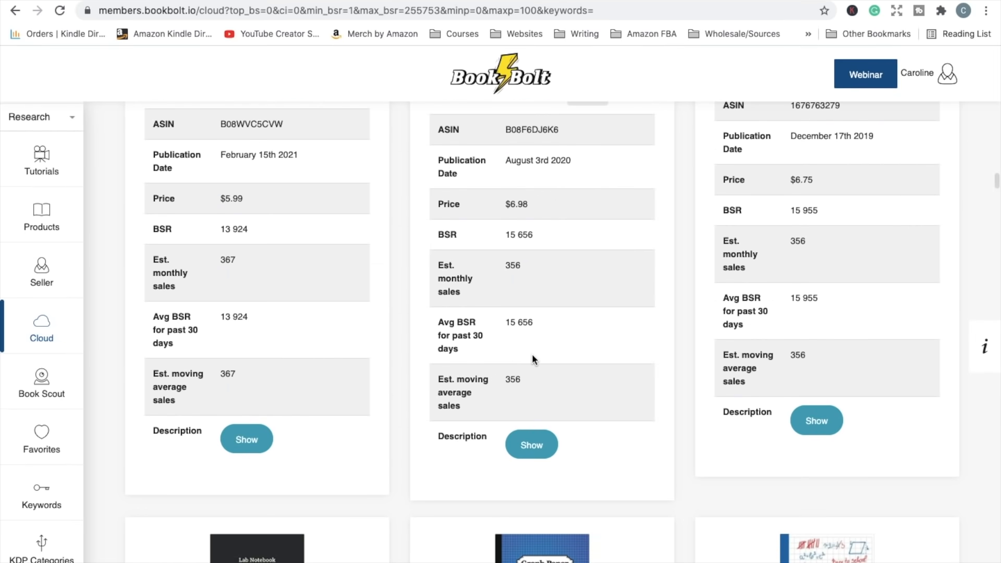
pyautogui.scroll(-7, 532, 355)
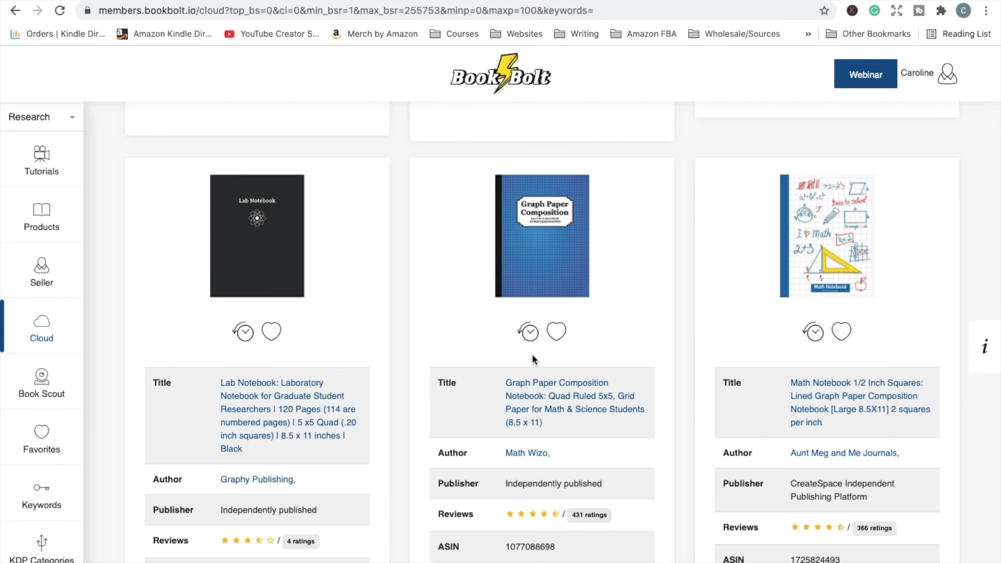
pyautogui.scroll(-2, 534, 359)
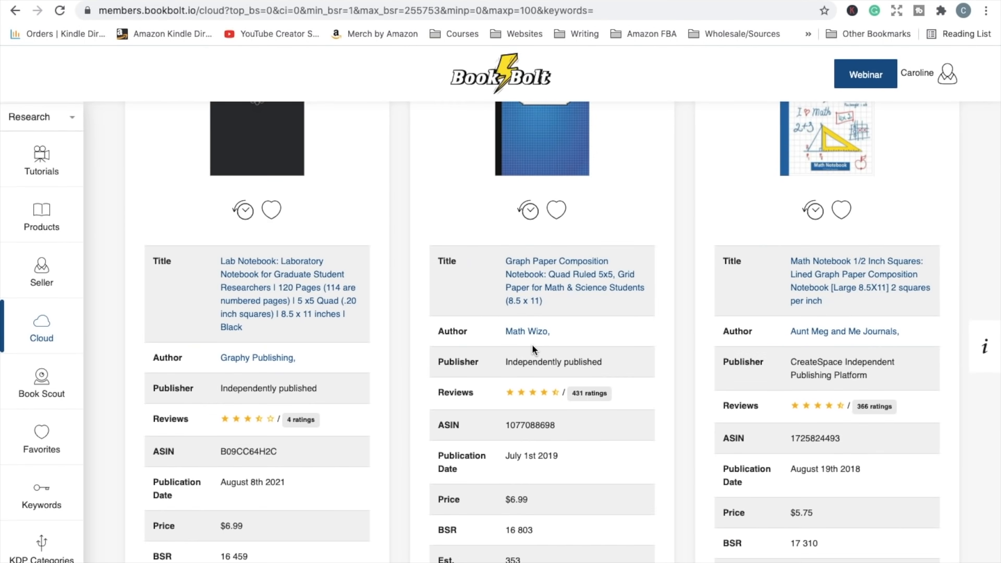
pyautogui.scroll(-3, 532, 349)
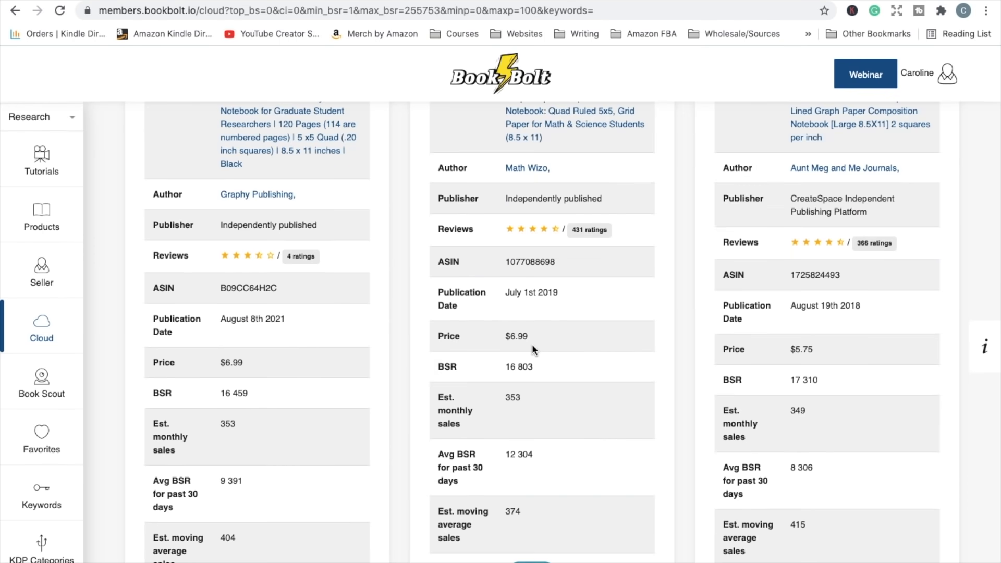
pyautogui.scroll(-9, 532, 344)
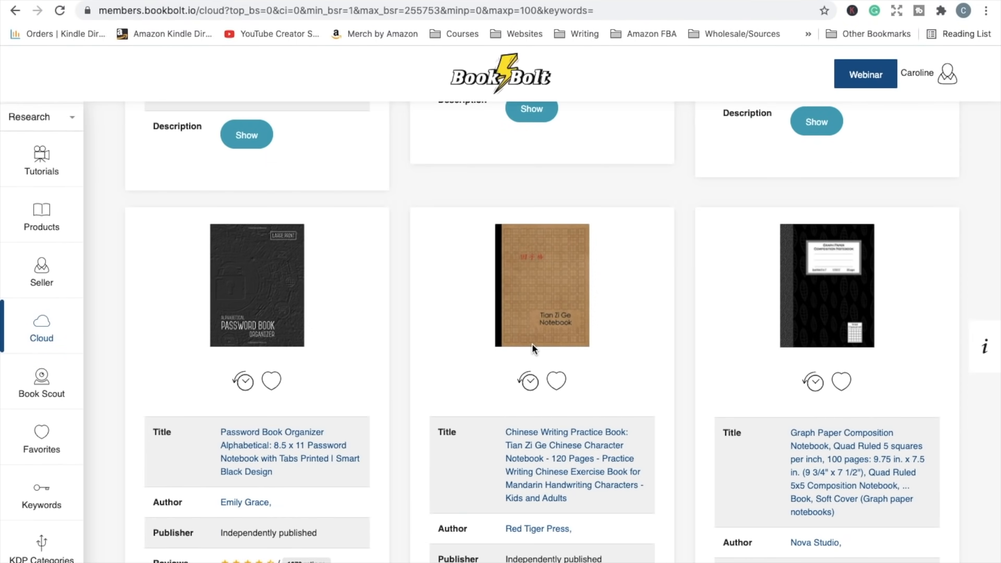
pyautogui.scroll(-1, 532, 343)
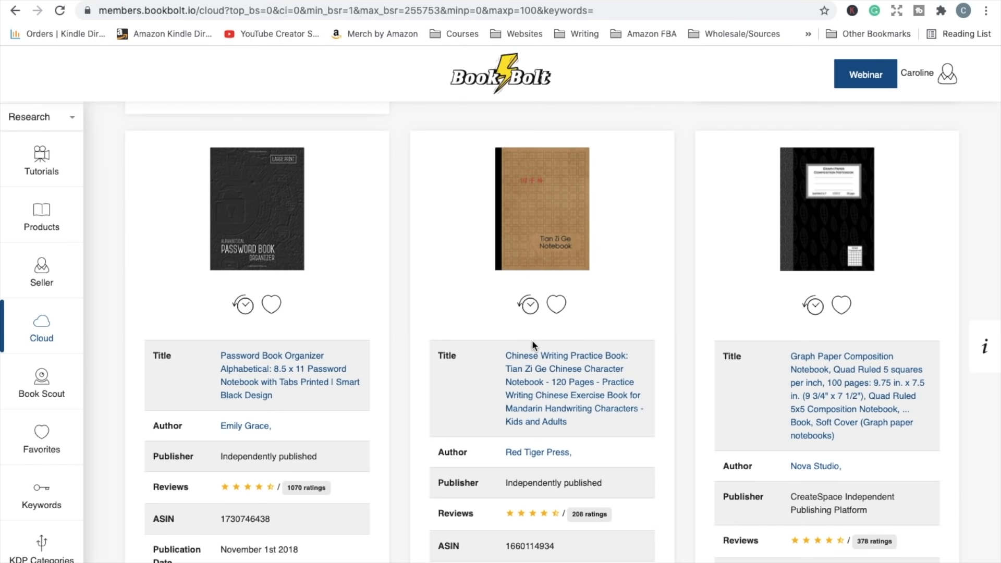
pyautogui.scroll(-4, 532, 429)
pyautogui.scroll(-5, 532, 429)
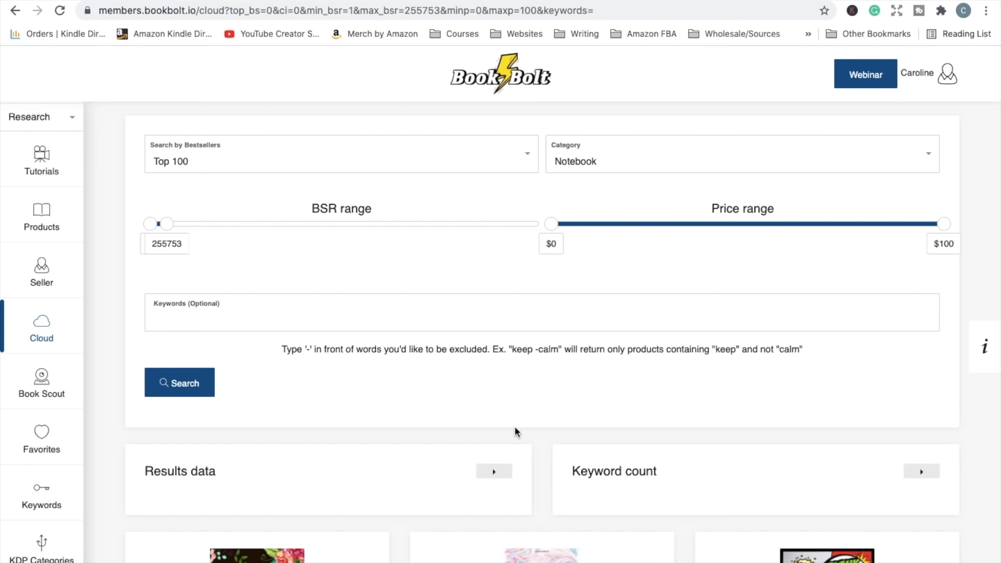
# - Check the available Book Bolt modules and open Book Bolt Designer
pyautogui.click(74, 122)
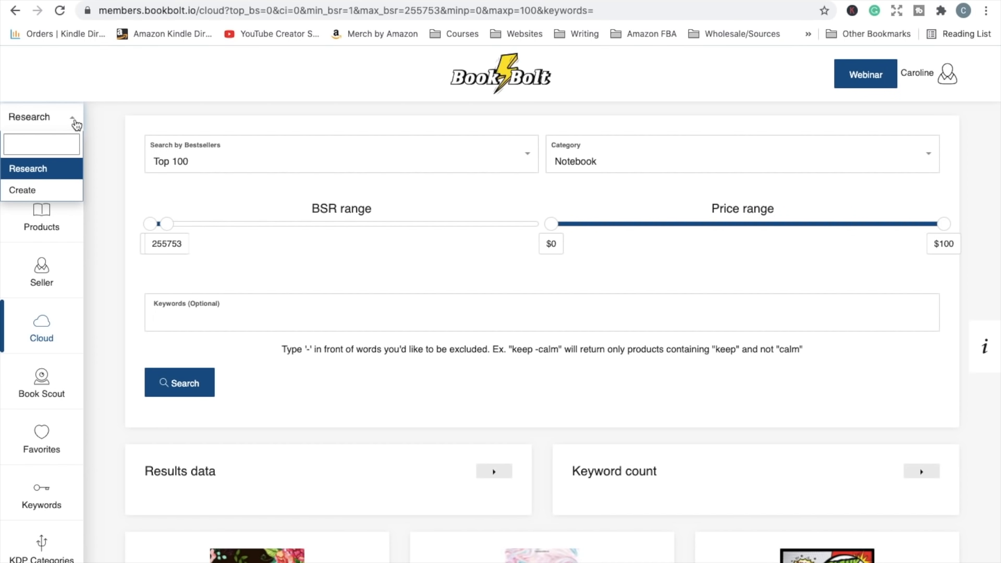
pyautogui.click(955, 171)
pyautogui.click(949, 78)
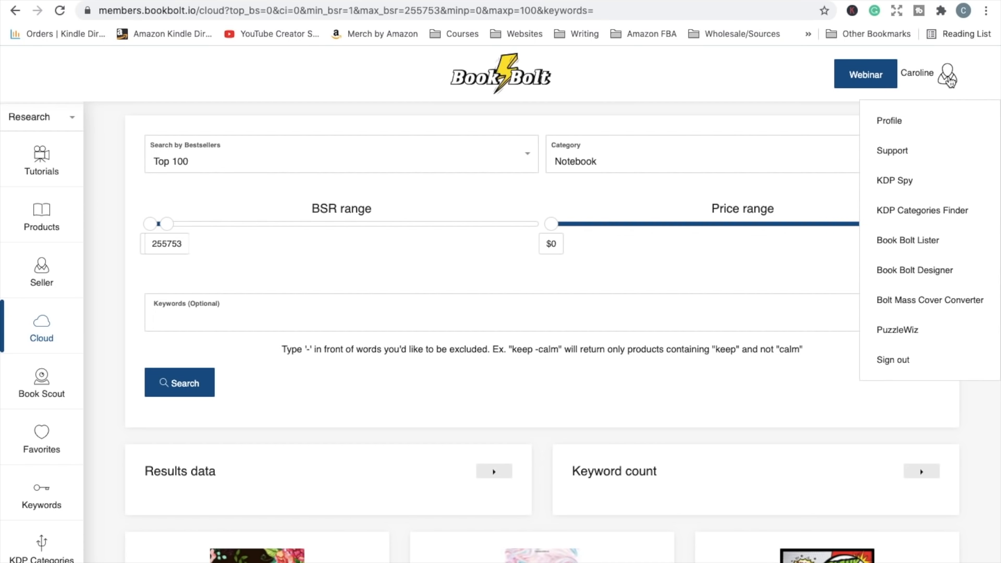
pyautogui.click(908, 271)
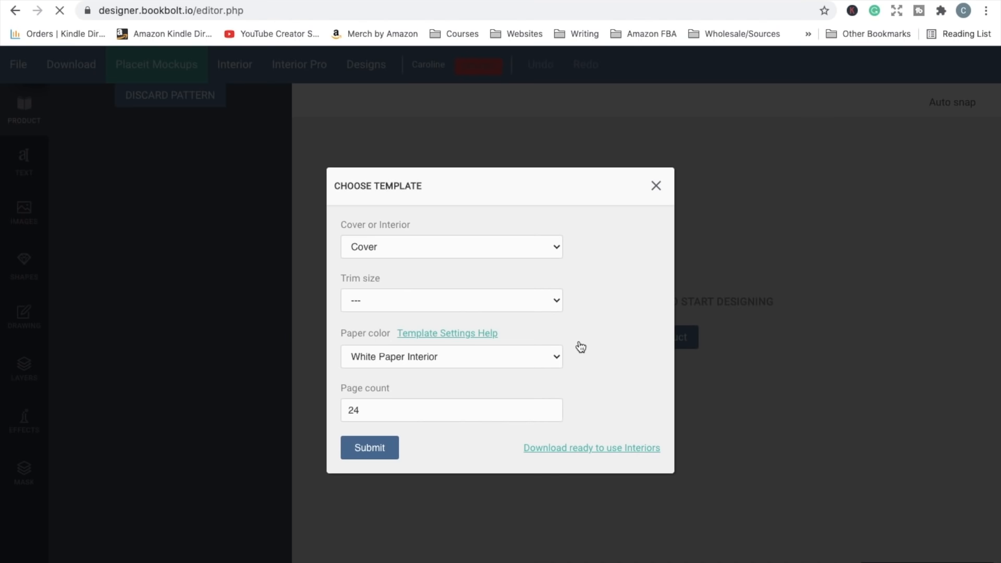
# - Choose an Interior template with a 6 x 9 in (15.24 x 22.86 cm) trim size
pyautogui.click(521, 202)
pyautogui.click(556, 253)
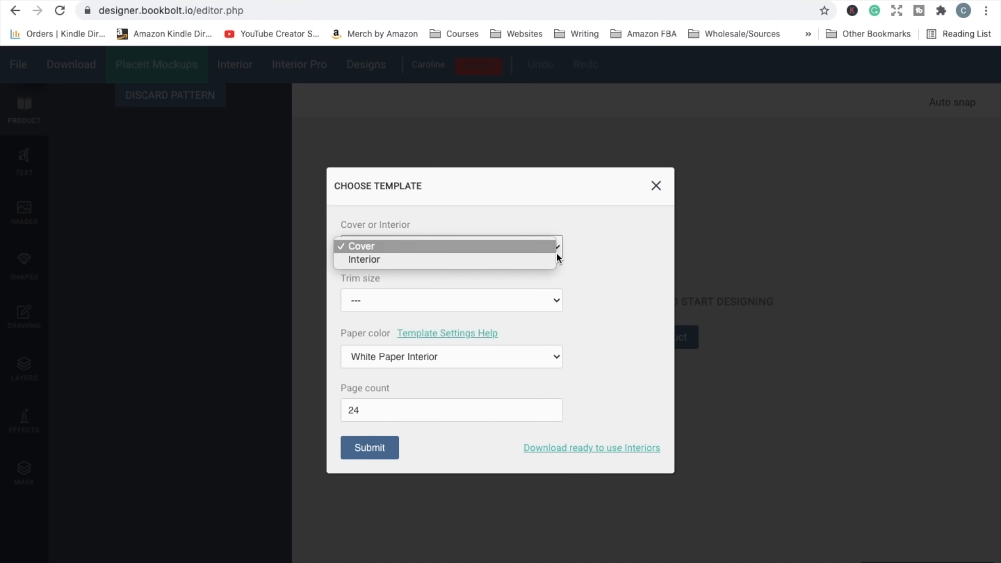
pyautogui.click(497, 267)
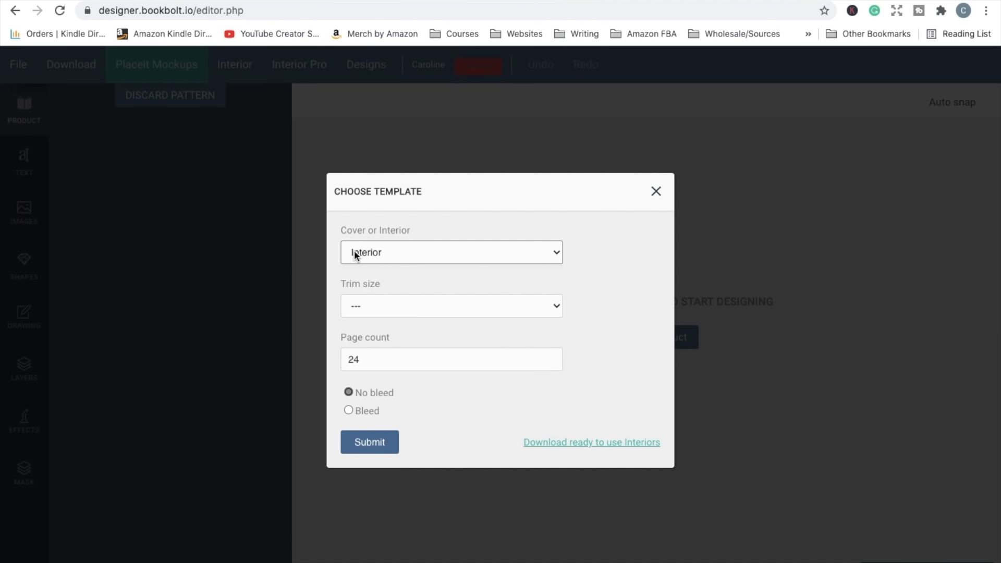
pyautogui.click(557, 308)
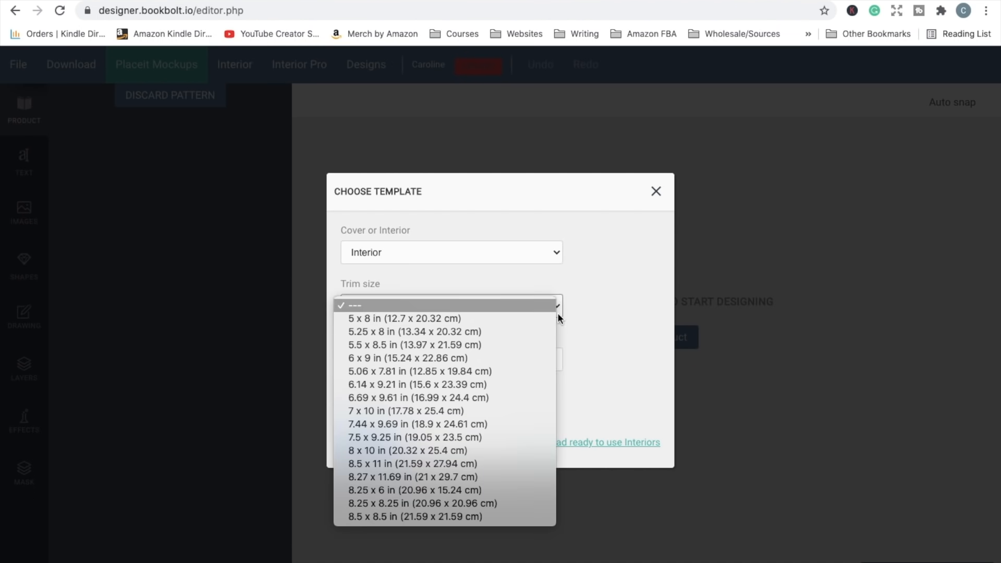
pyautogui.click(433, 358)
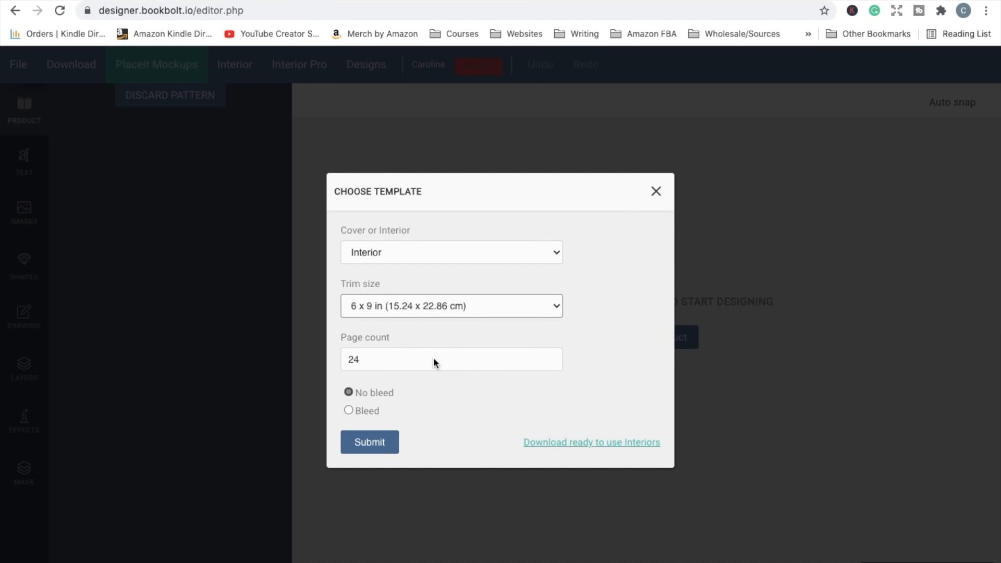
# - Set the interior template to 108 pages with bleed and submit the settings
pyautogui.click(433, 360)
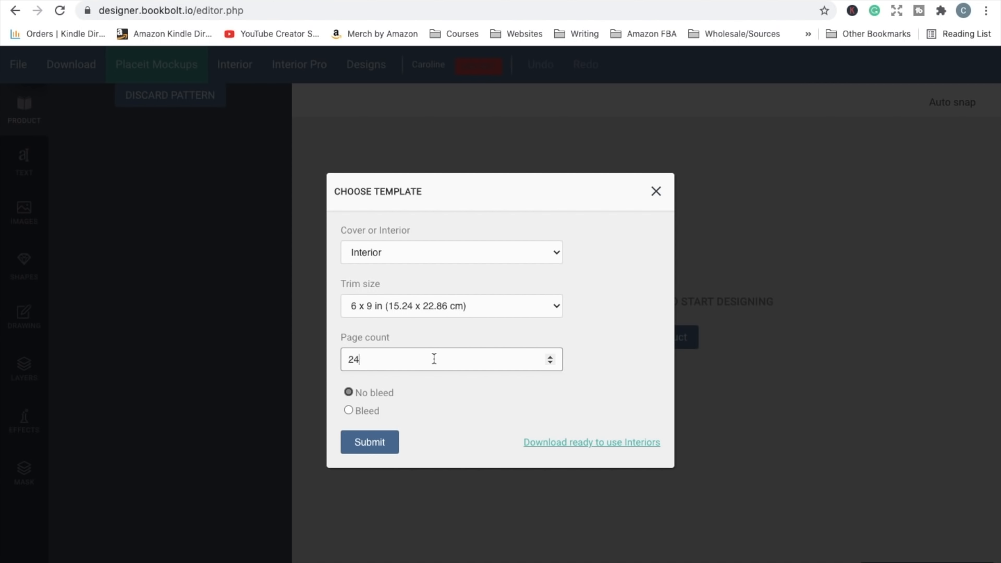
pyautogui.press('BackSpace')
pyautogui.press('BackSpace')
pyautogui.write('108')
pyautogui.click(349, 410)
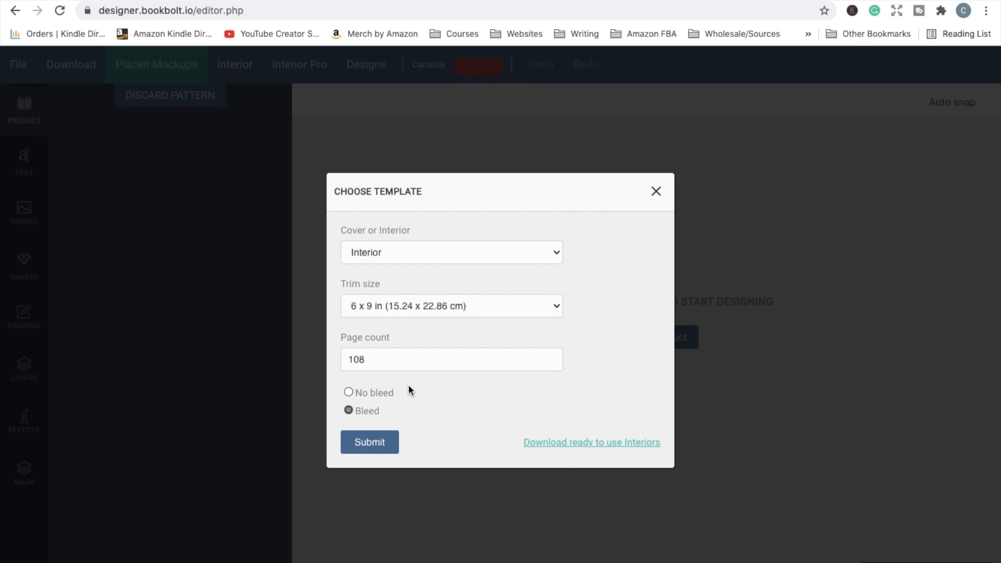
pyautogui.click(371, 444)
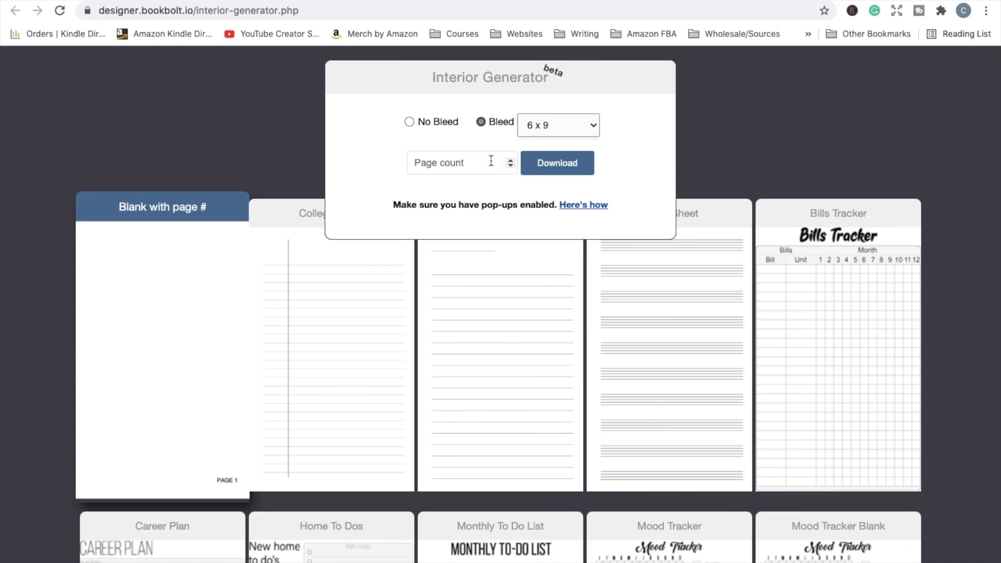
# - Set the page count to 108 in the Interior Generator
pyautogui.click(490, 161)
pyautogui.write('198')
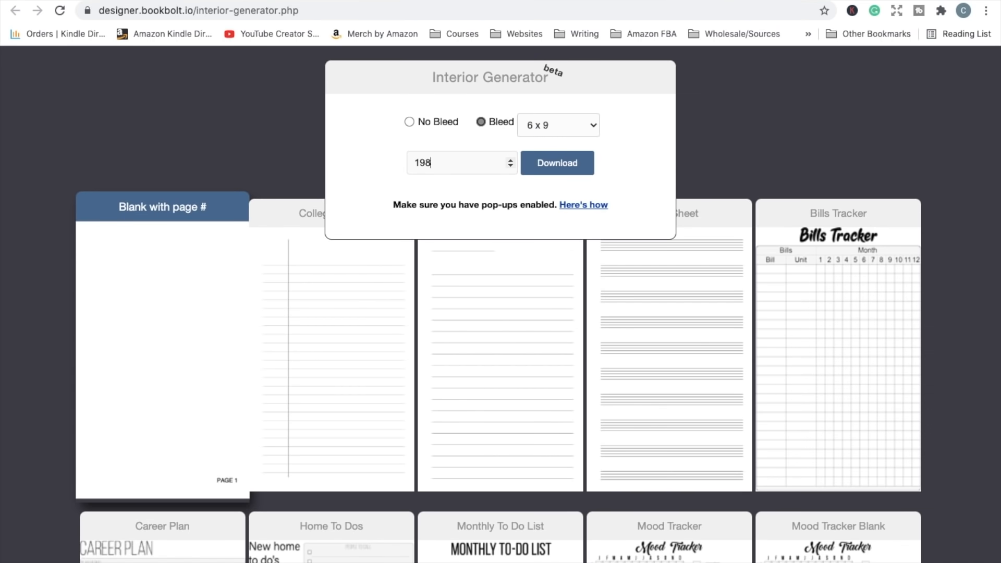
pyautogui.press('BackSpace')
pyautogui.press('BackSpace')
pyautogui.write('08')
# - Browse the ready-made interior templates in the Interior Generator, from planners and trackers to recipe, comic and graph paper pages
pyautogui.scroll(-3, 704, 371)
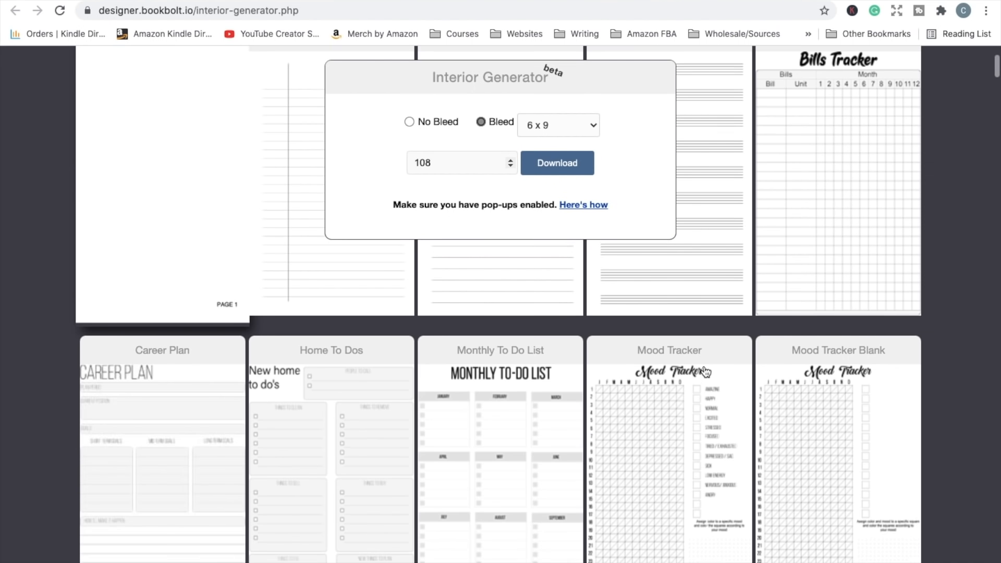
pyautogui.scroll(-3, 706, 371)
pyautogui.scroll(6, 707, 371)
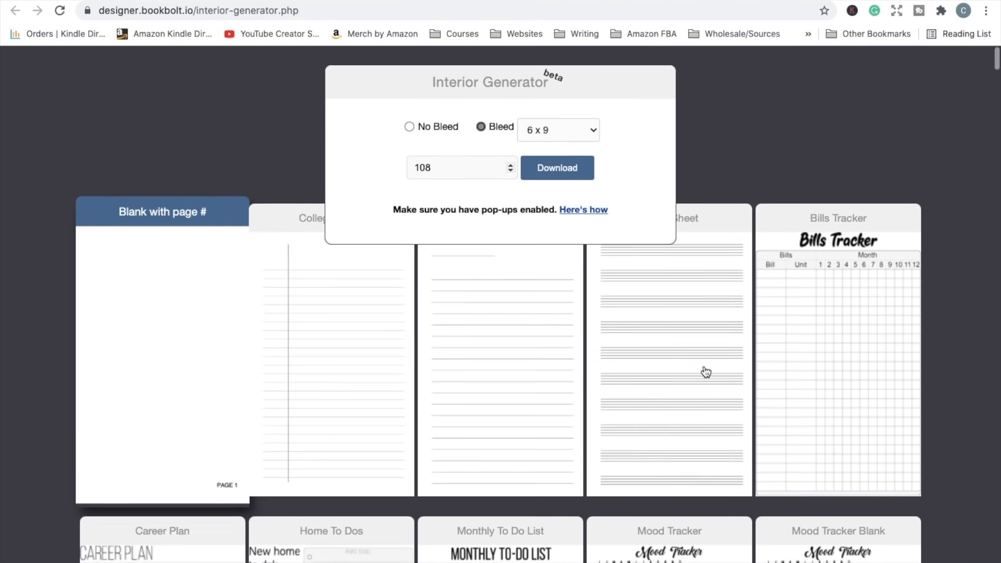
pyautogui.scroll(-2, 707, 371)
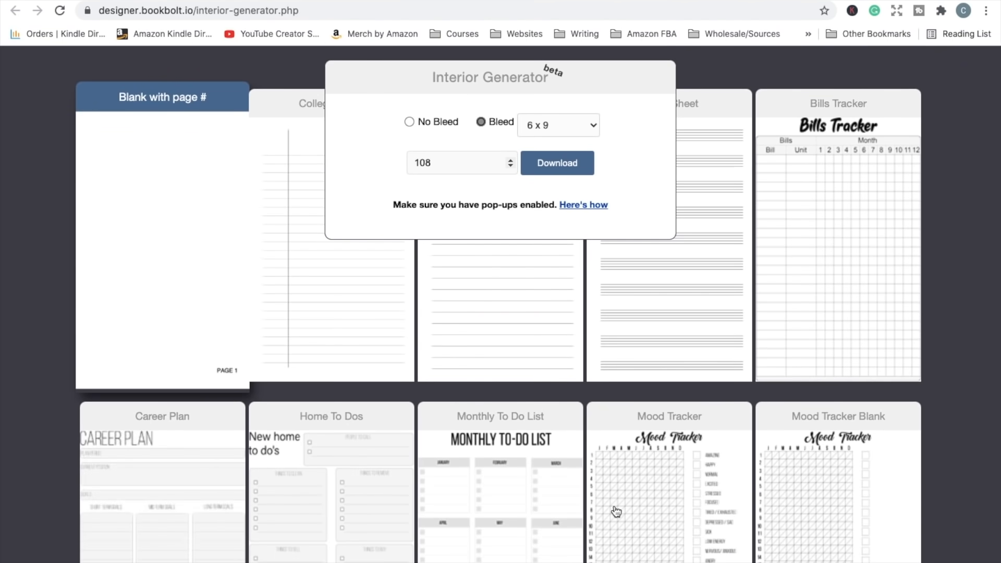
pyautogui.scroll(-6, 616, 506)
pyautogui.scroll(-4, 616, 506)
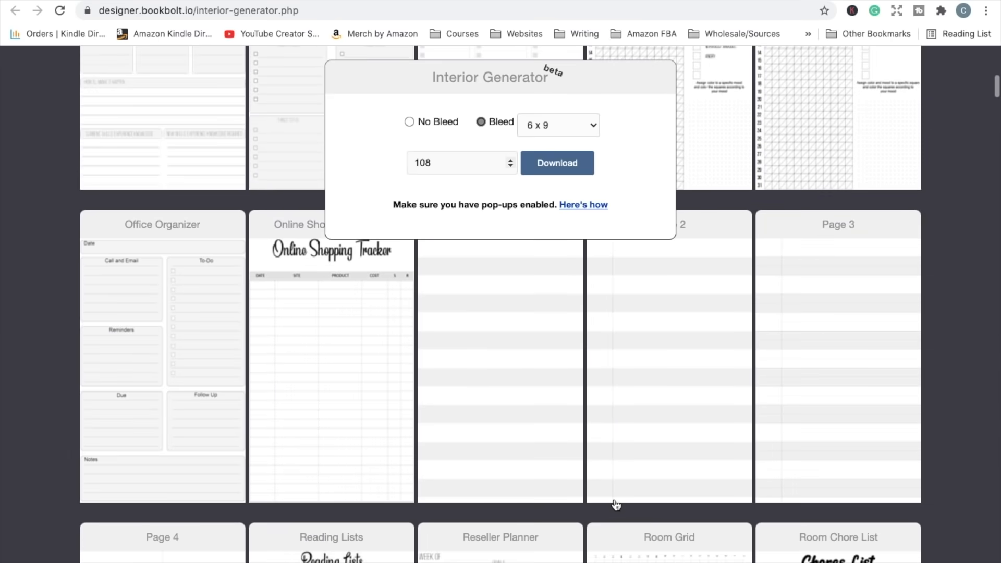
pyautogui.scroll(-3, 616, 503)
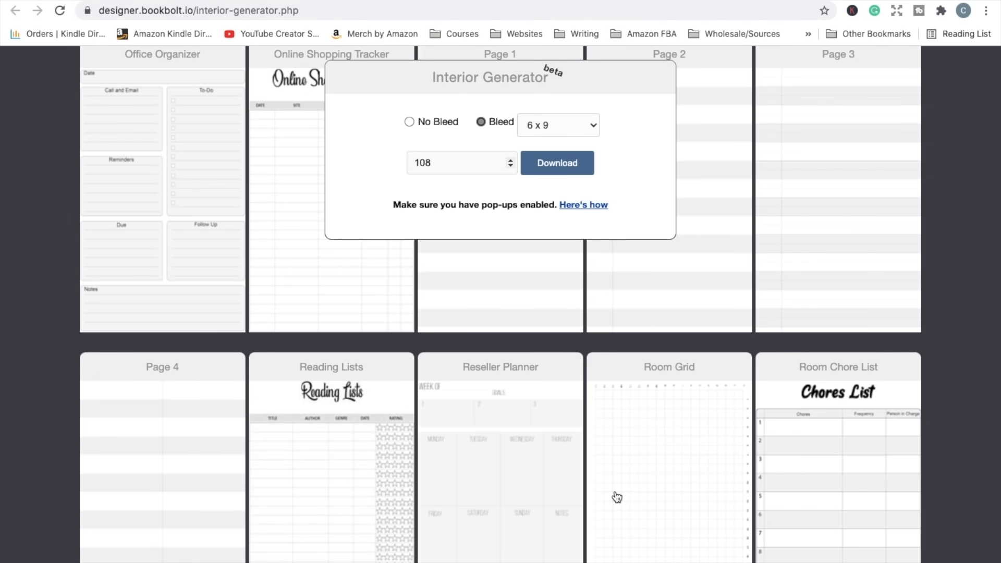
pyautogui.scroll(-2, 617, 497)
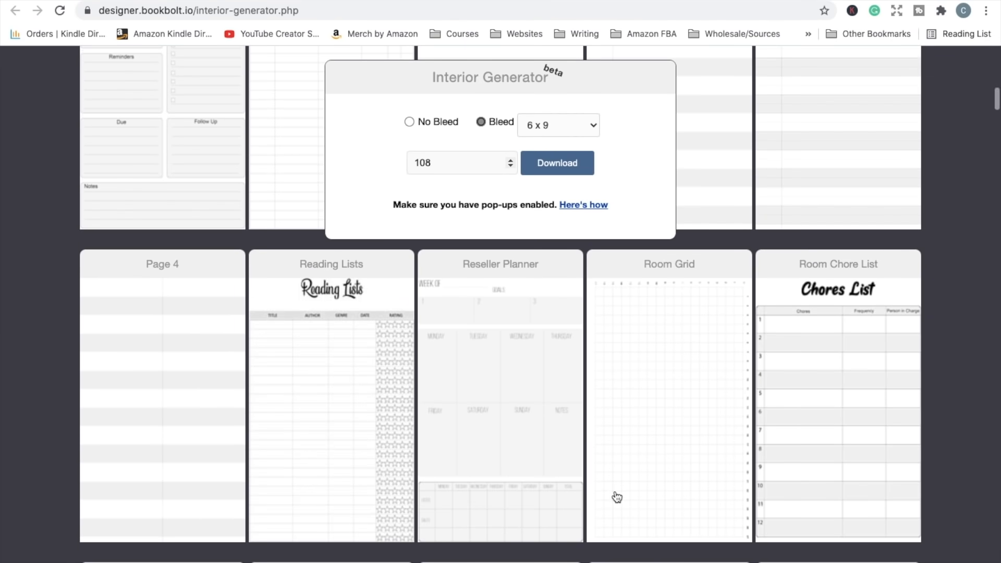
pyautogui.scroll(-5, 617, 496)
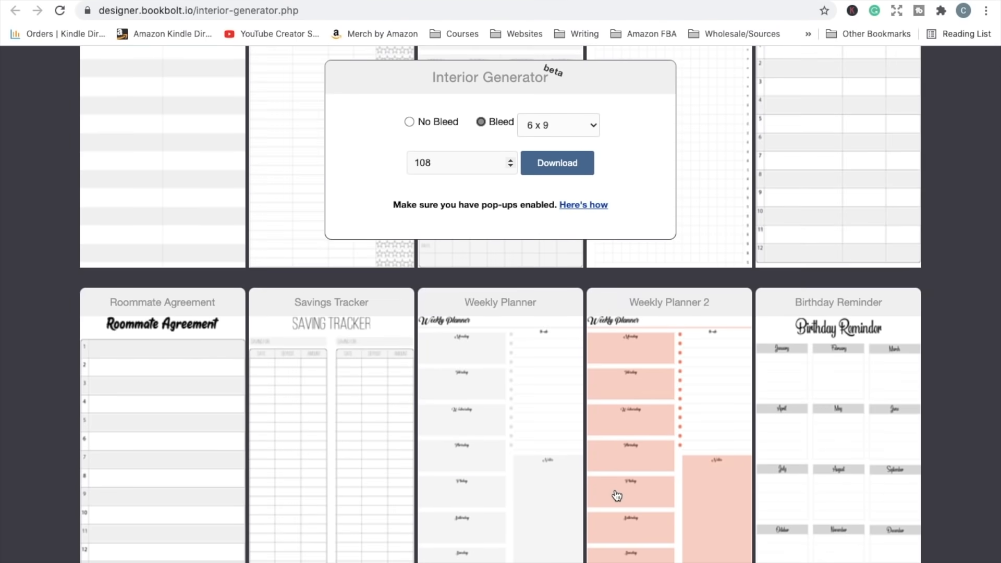
pyautogui.scroll(-2, 617, 496)
pyautogui.scroll(-15, 957, 374)
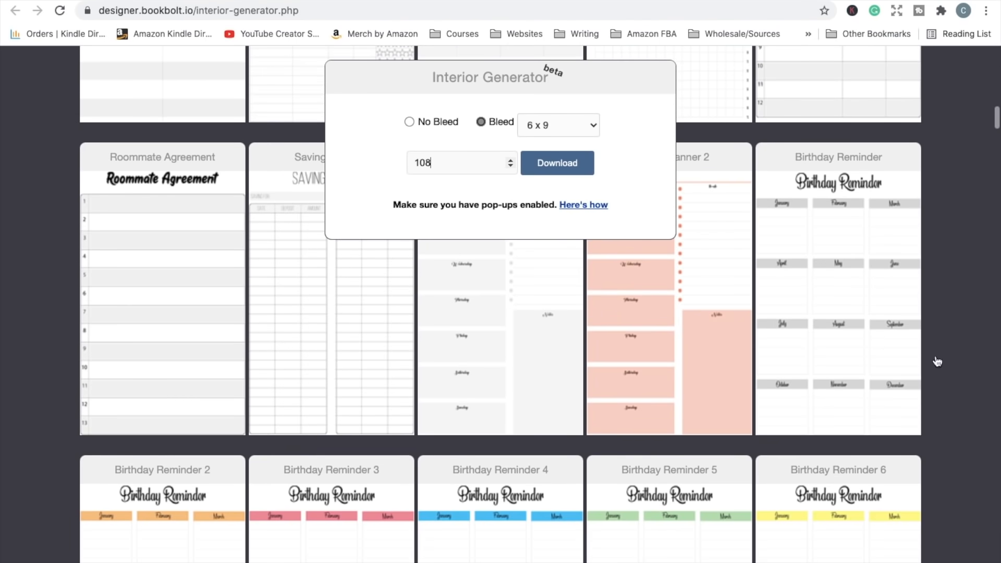
pyautogui.scroll(7, 957, 374)
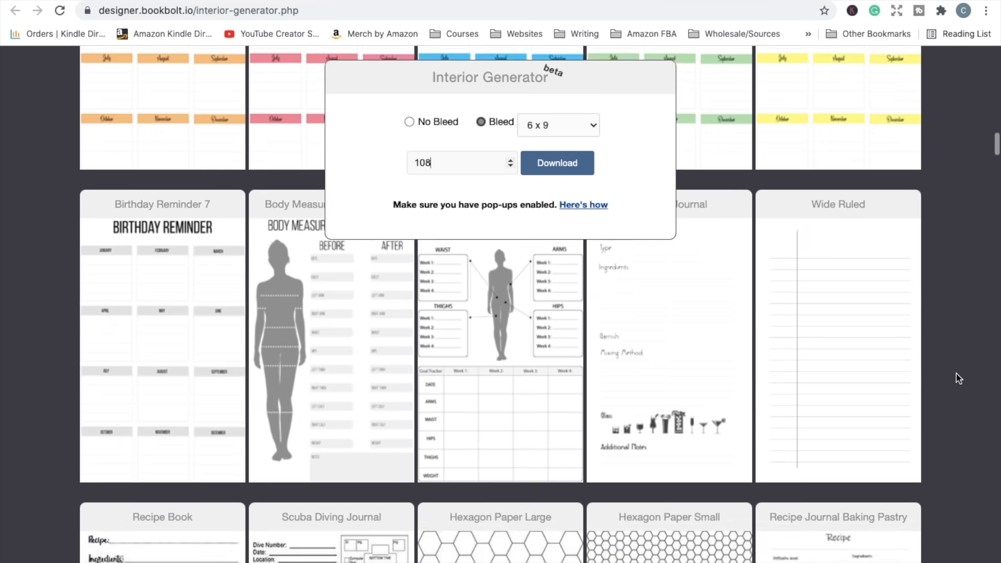
pyautogui.scroll(-2, 956, 373)
pyautogui.scroll(-4, 960, 367)
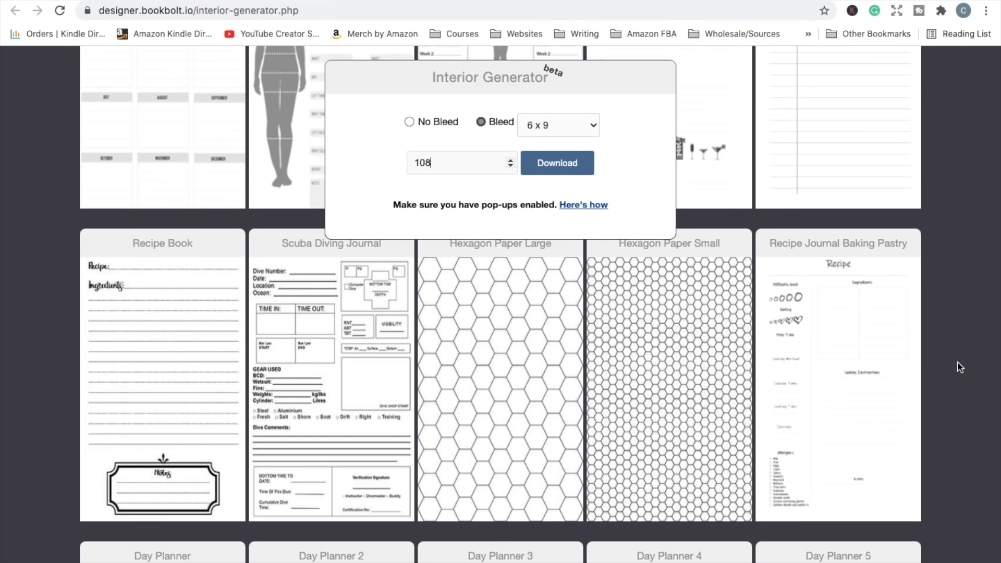
pyautogui.scroll(-10, 629, 406)
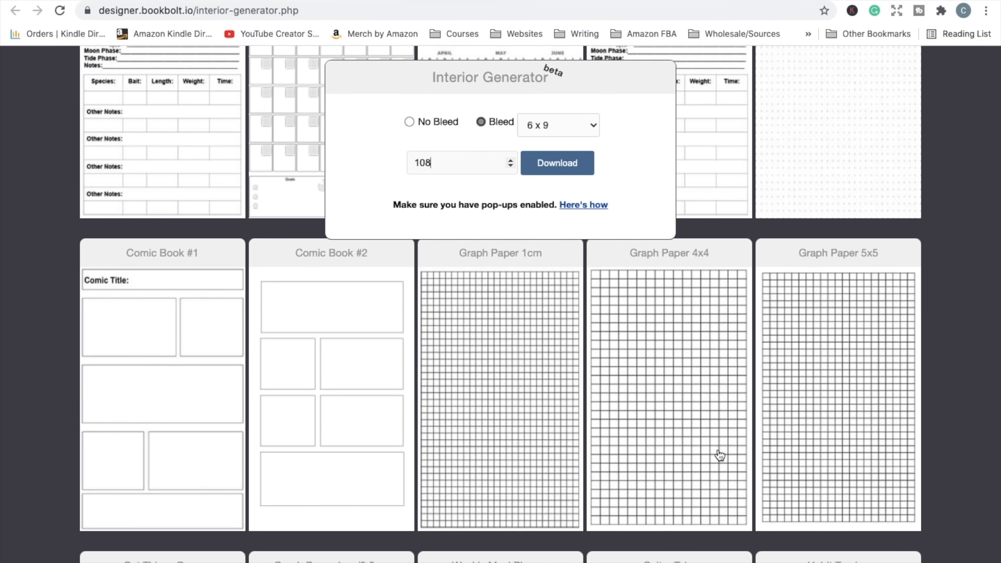
pyautogui.scroll(-12, 720, 455)
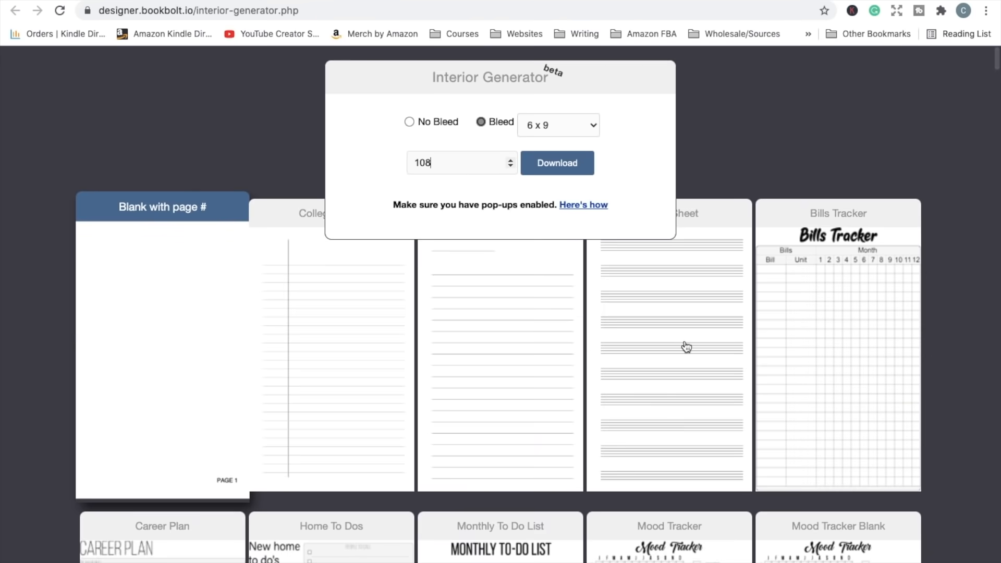
# - Select the plain lined-page interior and download it with bleed at 108 pages
pyautogui.click(539, 353)
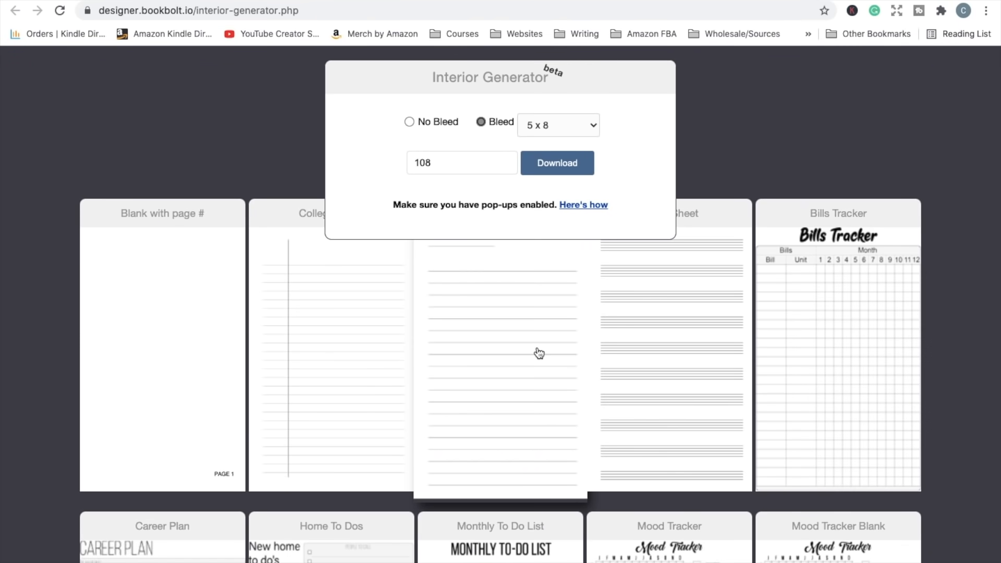
pyautogui.click(548, 165)
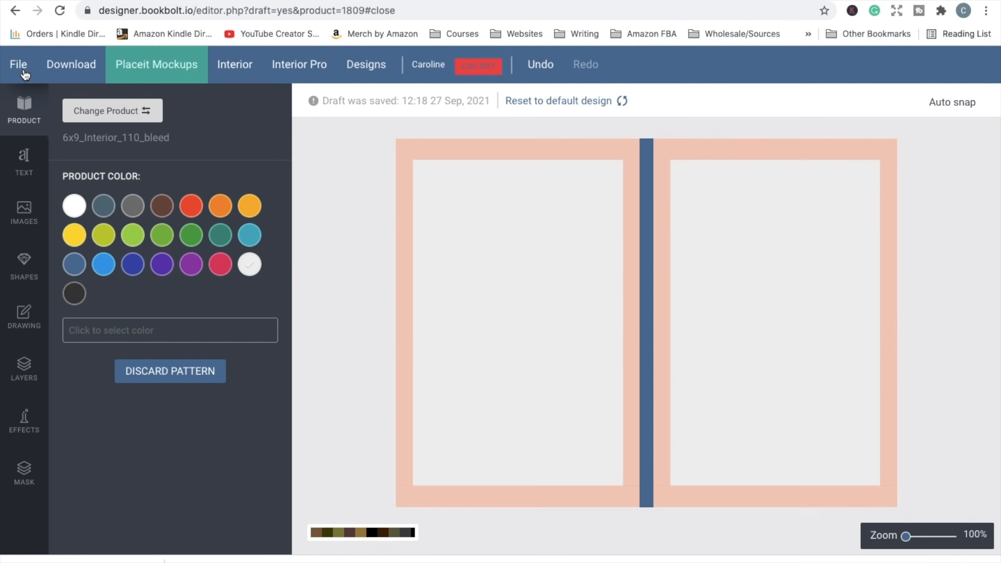
# - Change the product to a Cover template with a 6 x 9 in (15.24 x 22.86 cm) trim size
pyautogui.click(139, 109)
pyautogui.click(384, 229)
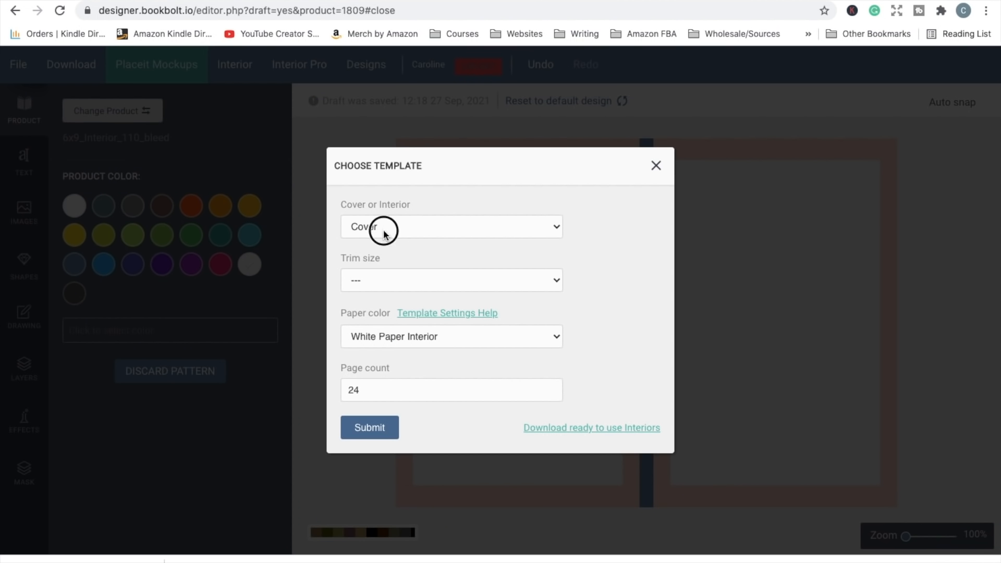
pyautogui.click(383, 230)
pyautogui.click(393, 276)
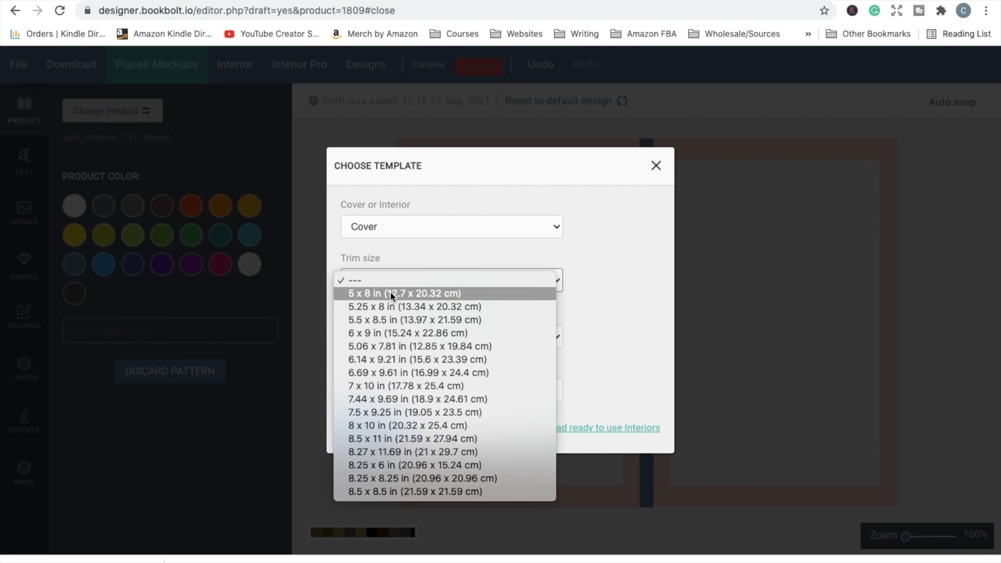
pyautogui.click(386, 334)
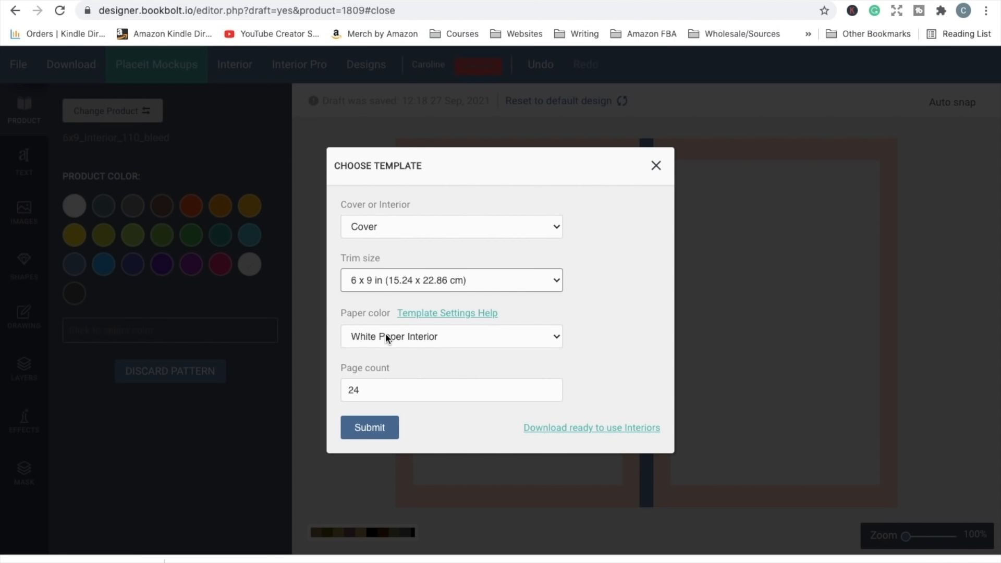
# - Keep White Paper Interior as the paper color, set the page count to 108 and submit the cover template
pyautogui.click(407, 337)
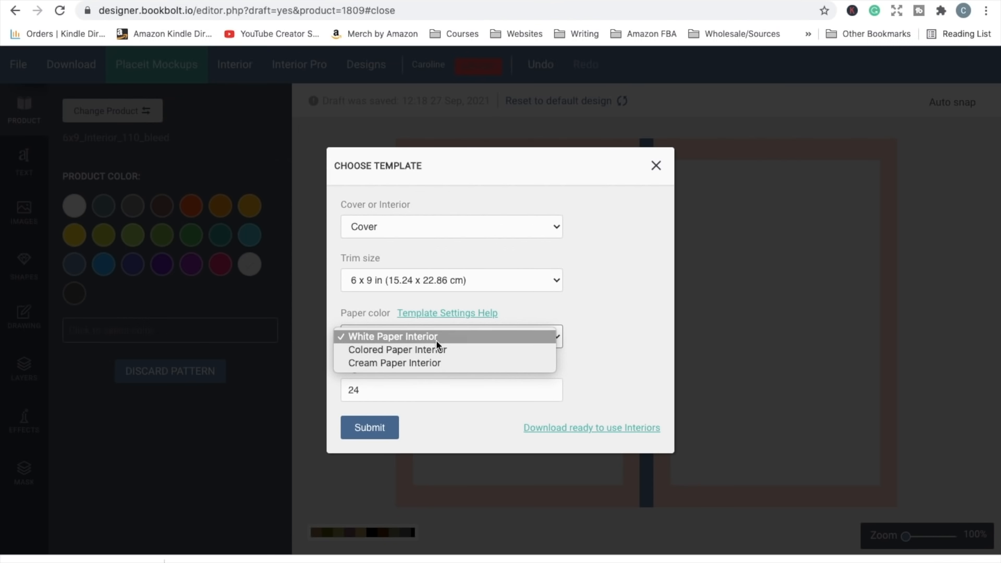
pyautogui.click(610, 315)
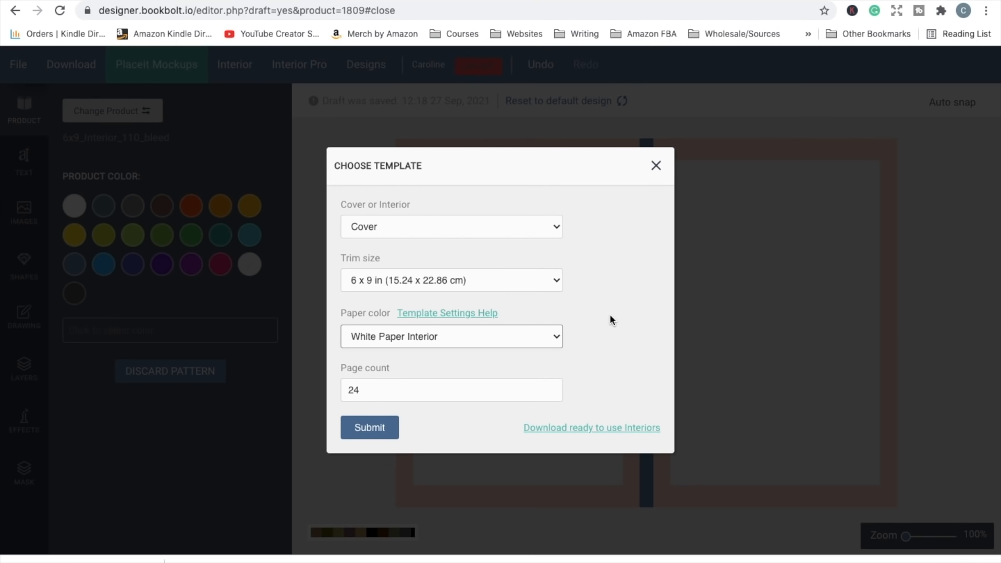
pyautogui.moveTo(373, 390); pyautogui.dragTo(284, 388)
pyautogui.write('108')
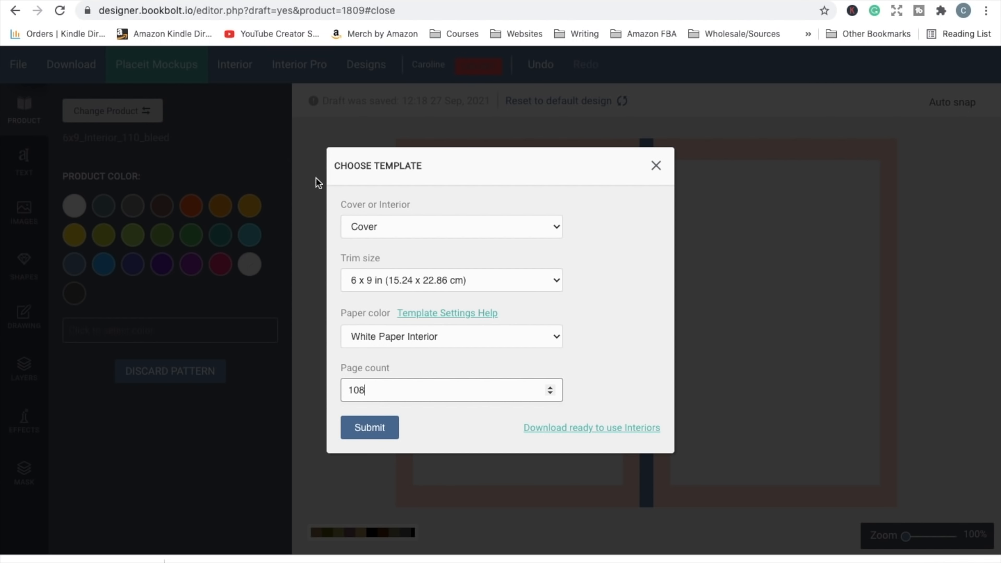
pyautogui.click(380, 428)
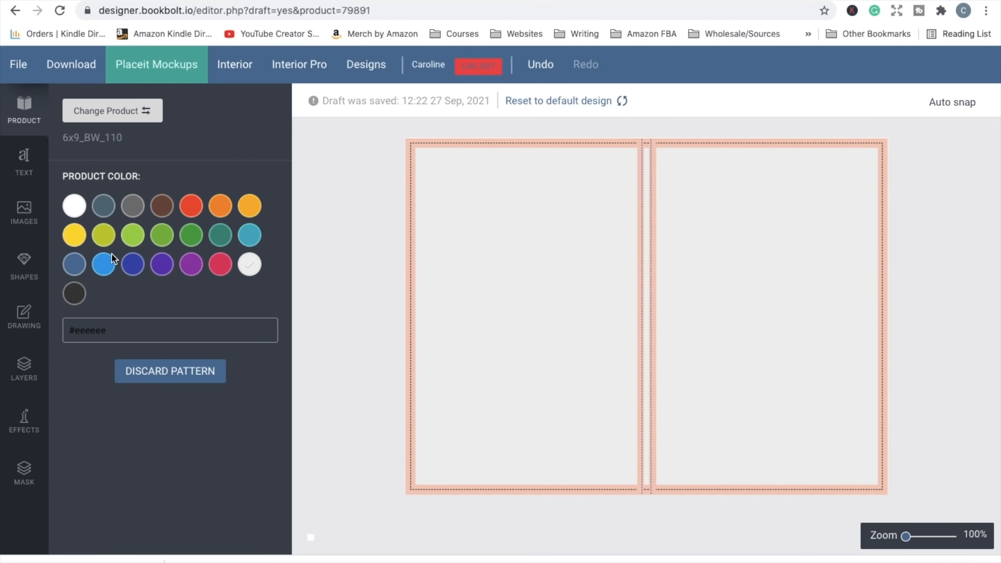
# - Try black, purple and green as the cover's product color, and clear the custom color value
pyautogui.click(74, 295)
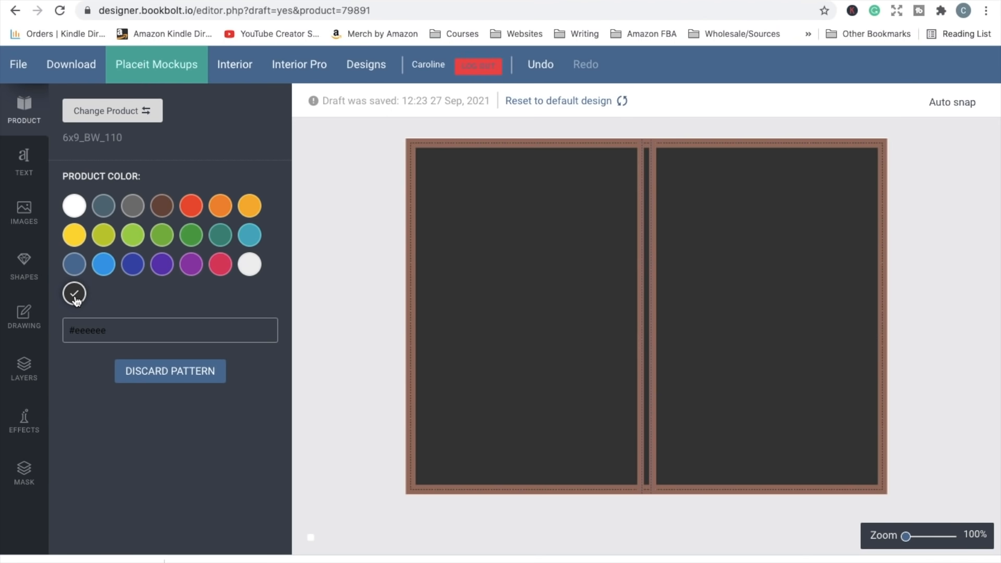
pyautogui.click(163, 264)
pyautogui.click(162, 234)
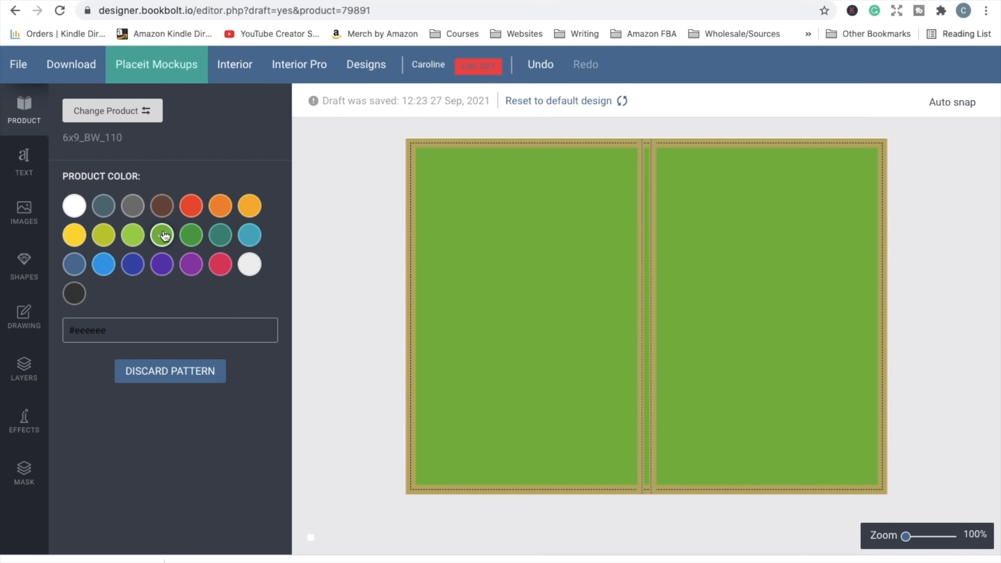
pyautogui.moveTo(116, 334); pyautogui.dragTo(2, 324)
pyautogui.press('BackSpace')
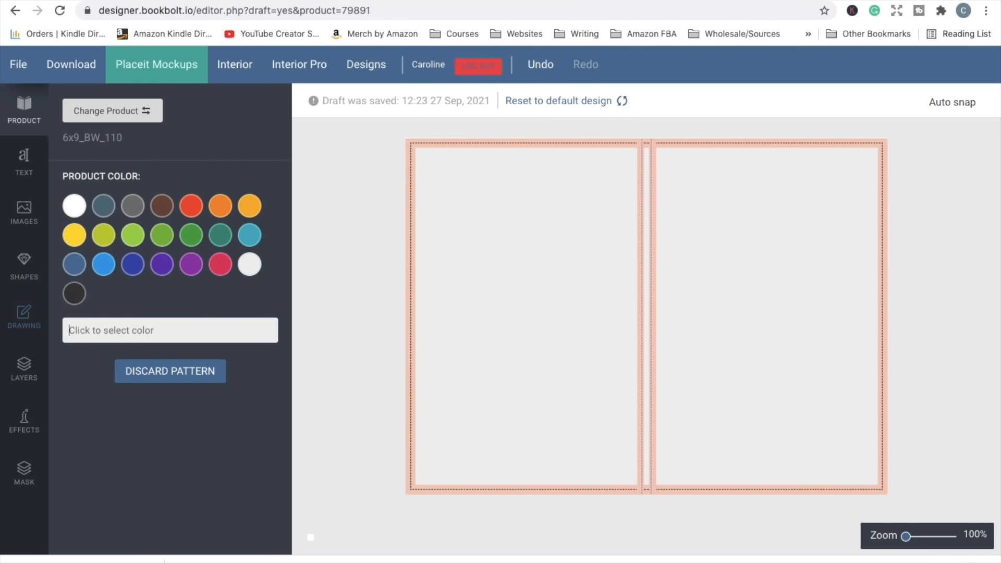
# - Search the image resources for "PATTERN"
pyautogui.click(24, 216)
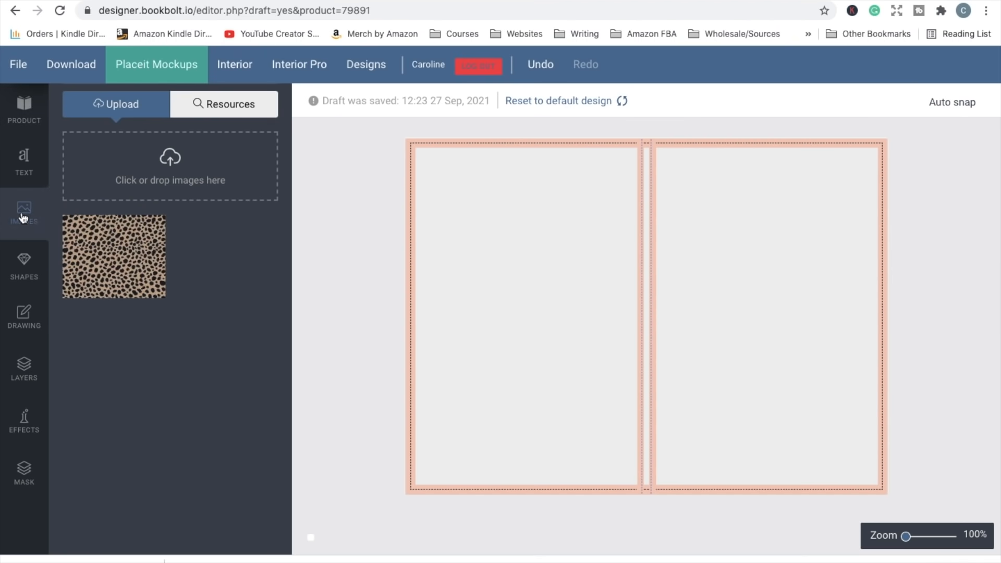
pyautogui.click(229, 106)
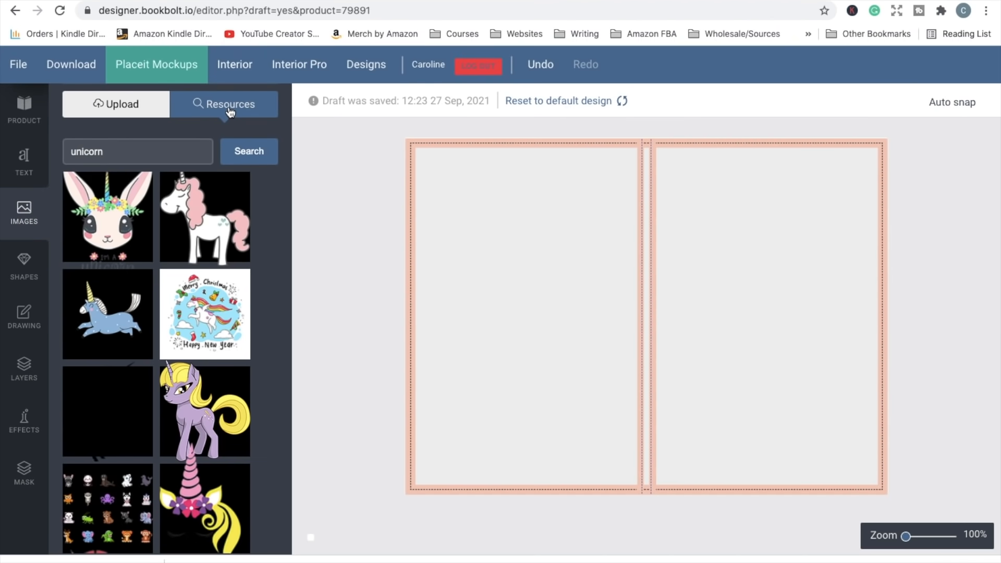
pyautogui.moveTo(167, 151); pyautogui.dragTo(31, 152)
pyautogui.write('PATTERN')
pyautogui.press('Return')
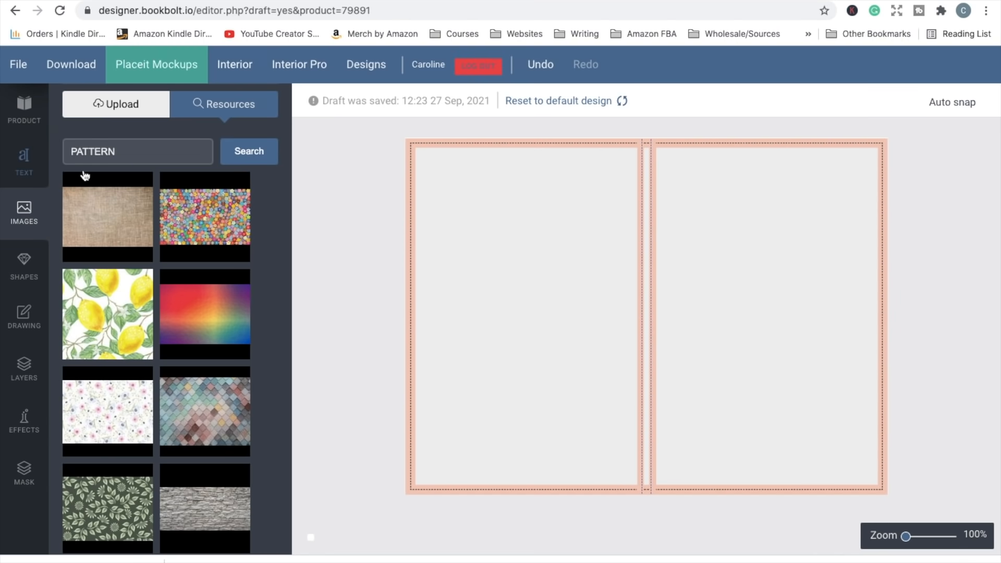
# - Add the lemon pattern image to the cover, enlarging and positioning it to fill the back cover up to the spine
pyautogui.click(127, 342)
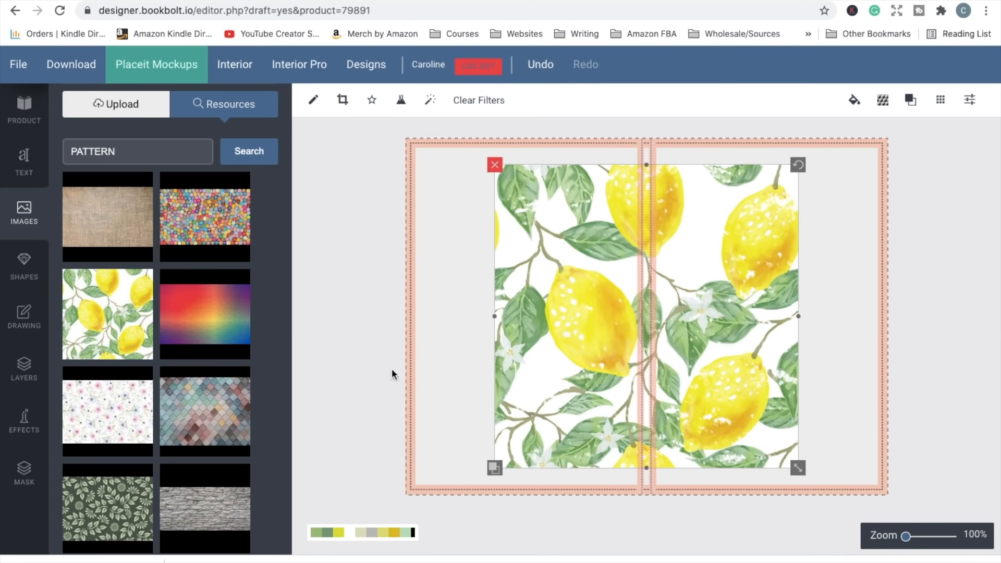
pyautogui.moveTo(590, 306); pyautogui.dragTo(445, 280)
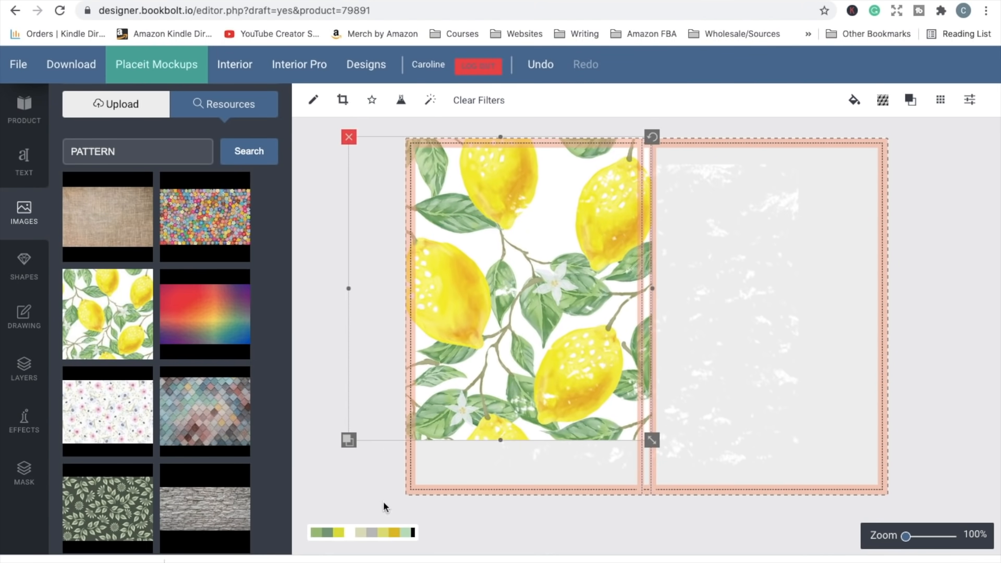
pyautogui.moveTo(654, 438); pyautogui.dragTo(703, 500)
pyautogui.moveTo(671, 458); pyautogui.dragTo(609, 456)
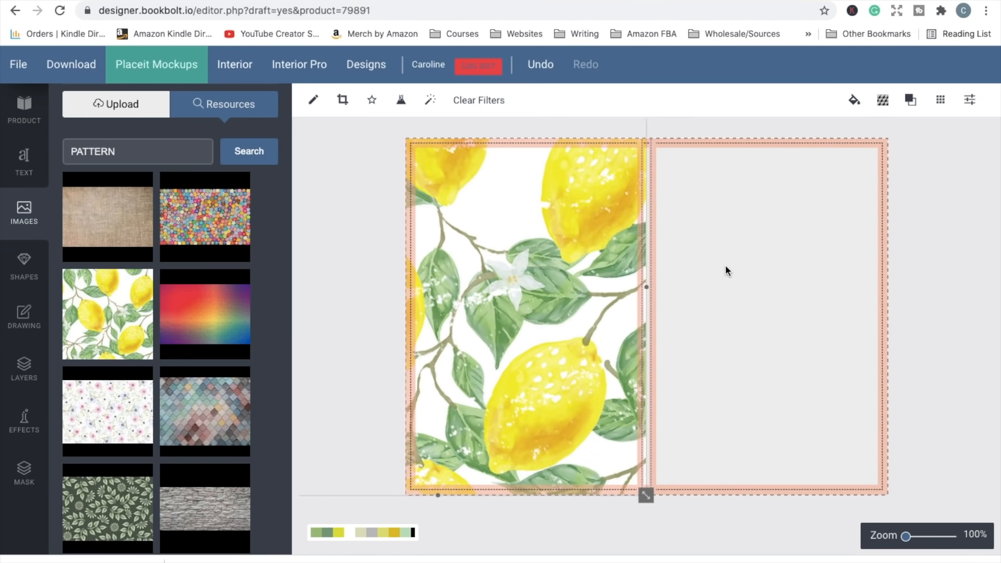
# - Add a second lemon pattern image and fit it over the front cover
pyautogui.click(113, 323)
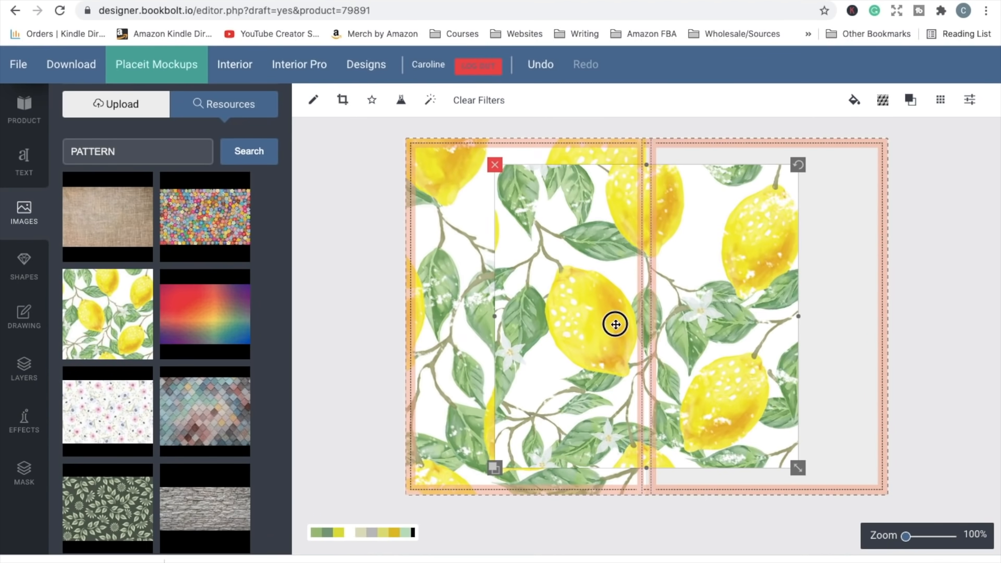
pyautogui.moveTo(616, 324); pyautogui.dragTo(762, 289)
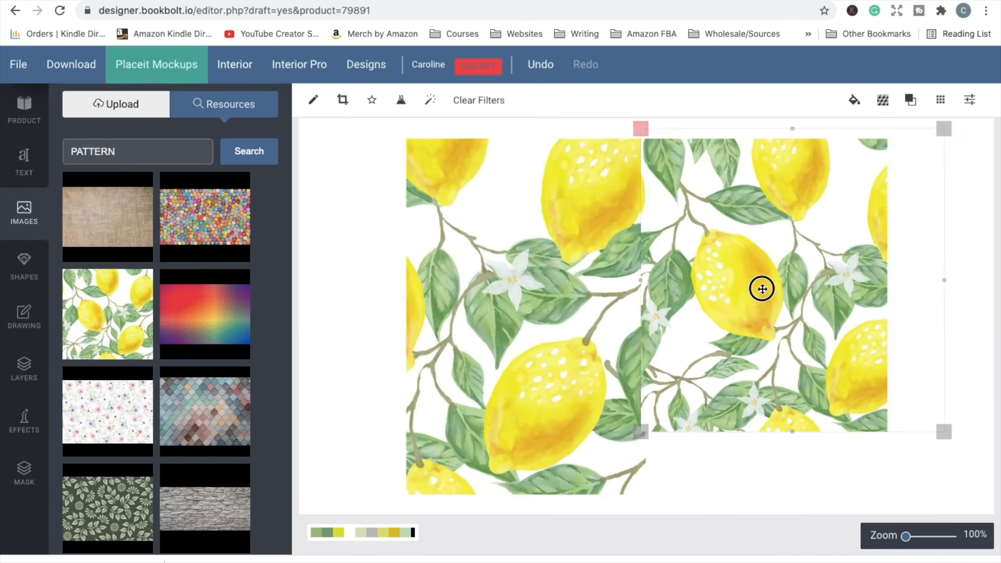
pyautogui.moveTo(945, 433); pyautogui.dragTo(886, 433)
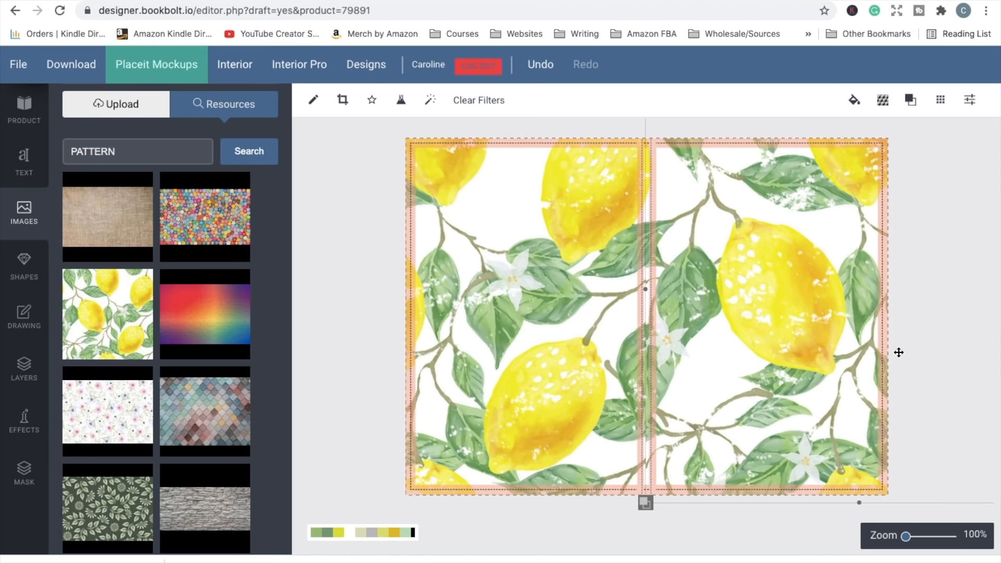
# - Delete both lemon pattern images from the front and back covers
pyautogui.press('Delete')
pyautogui.click(620, 324)
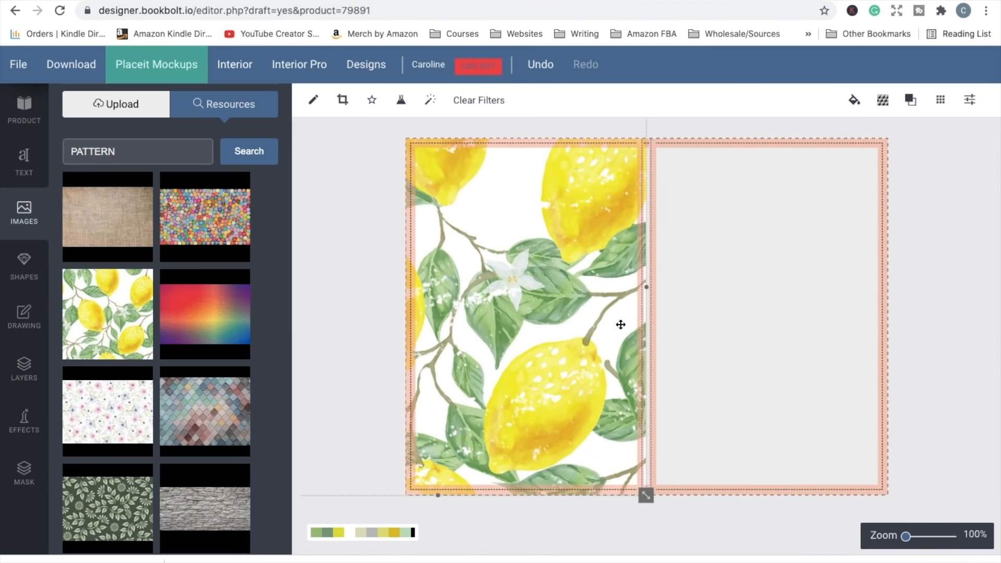
pyautogui.press('Delete')
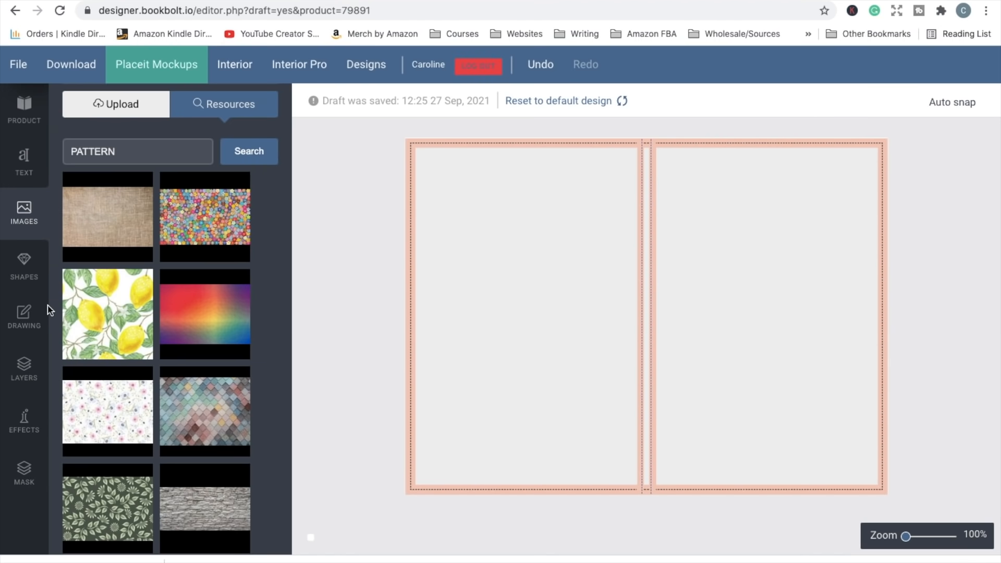
# - Add the uploaded leopard-print image to the cover, resizing and positioning it to fill the back cover up to the spine
pyautogui.click(112, 105)
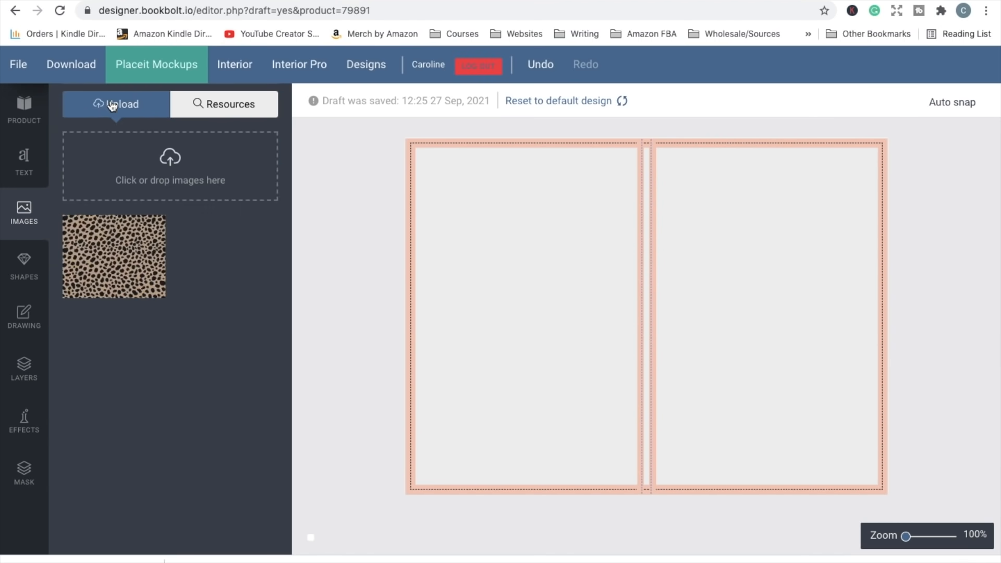
pyautogui.click(114, 256)
pyautogui.moveTo(851, 179); pyautogui.dragTo(744, 465)
pyautogui.moveTo(703, 412); pyautogui.dragTo(567, 412)
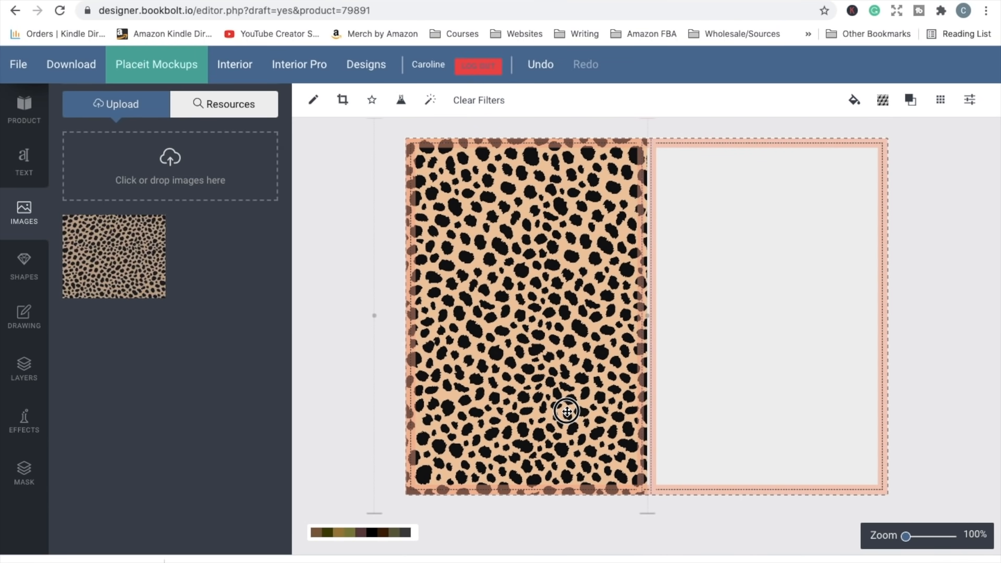
# - Add a second copy of the leopard-print image and fit it over the front cover from the spine outward
pyautogui.click(127, 250)
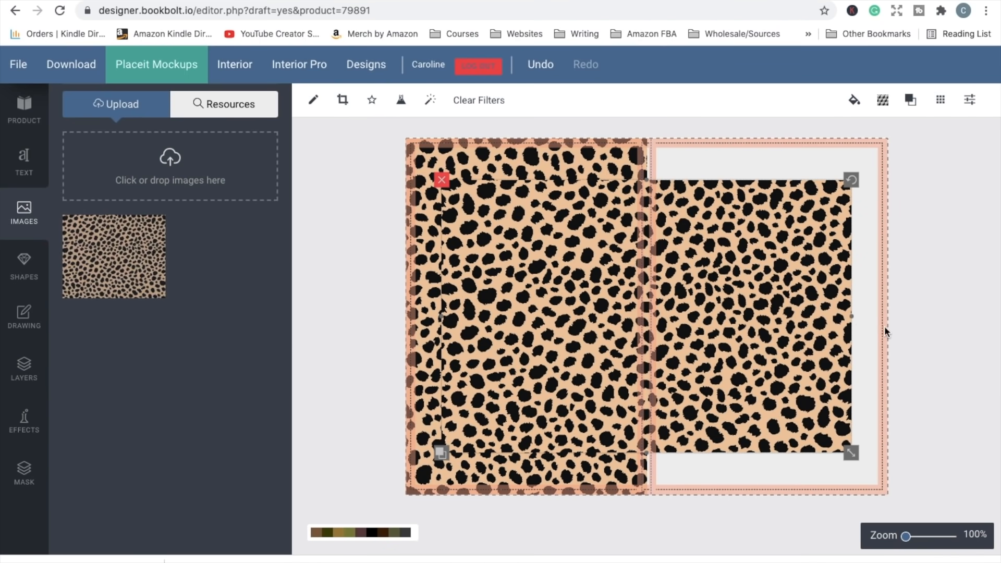
pyautogui.moveTo(849, 199); pyautogui.dragTo(771, 496)
pyautogui.moveTo(714, 373); pyautogui.dragTo(848, 358)
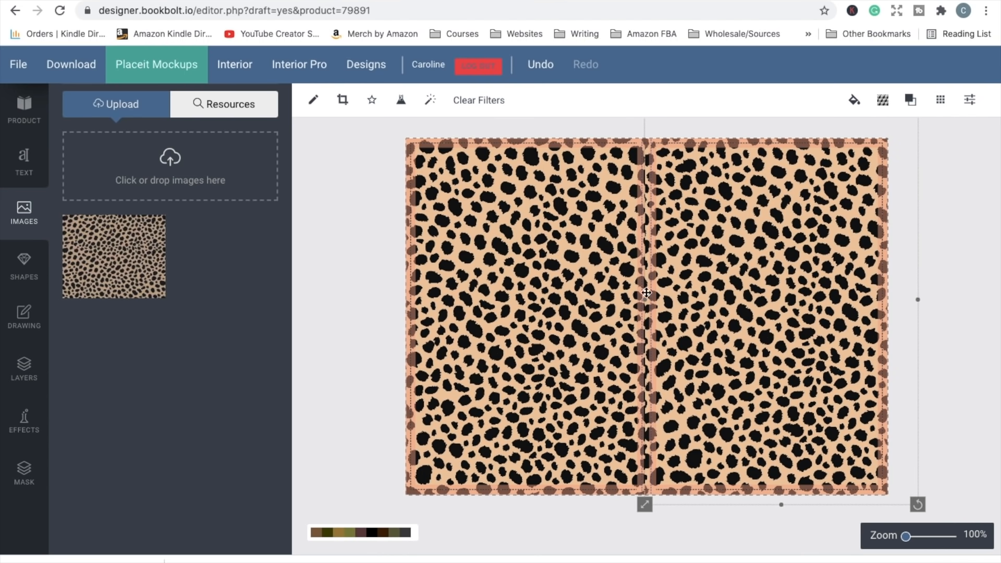
pyautogui.click(941, 400)
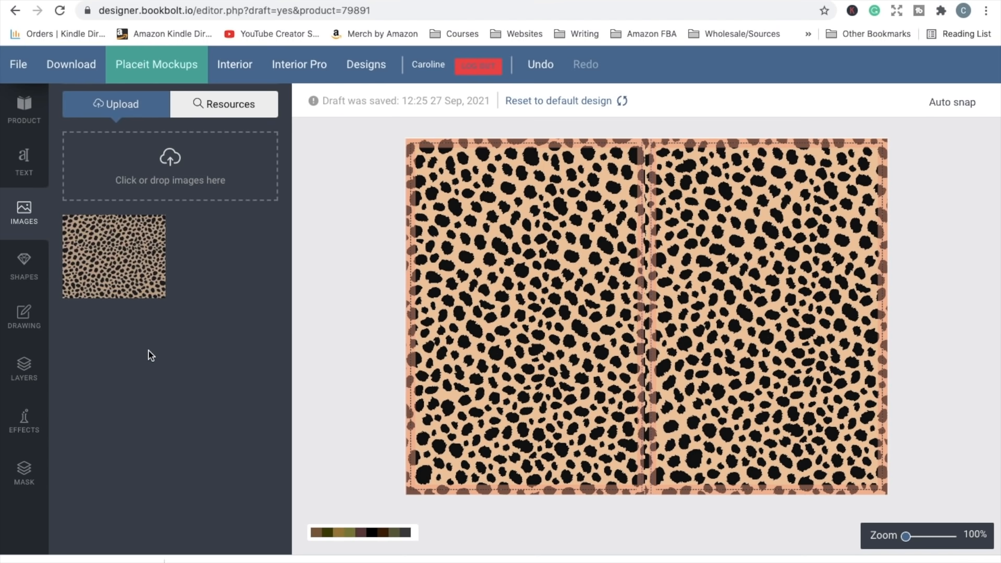
# - Add a black square shape, stretch it to the full cover height and narrow it into a strip covering the spine
pyautogui.click(38, 266)
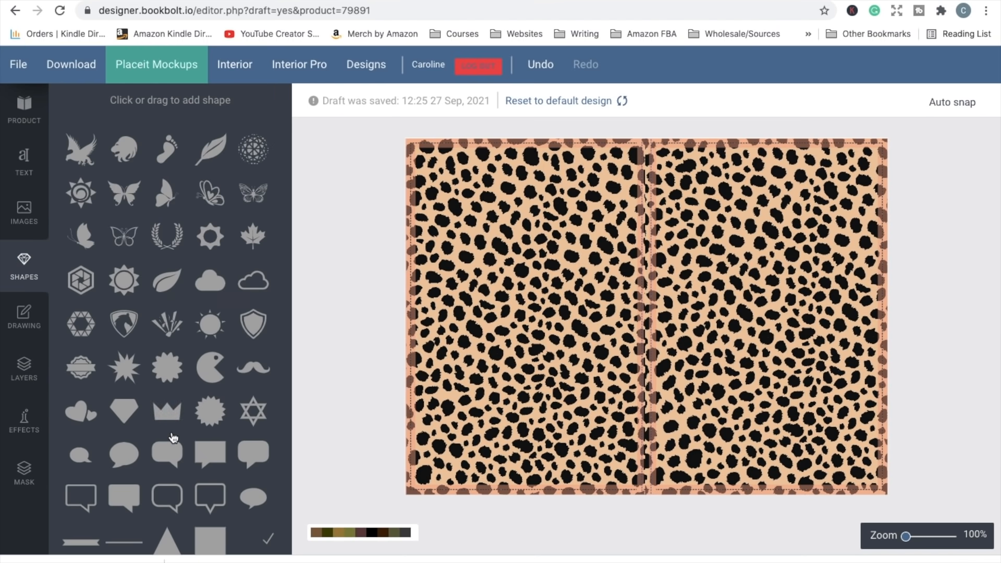
pyautogui.scroll(-2, 167, 237)
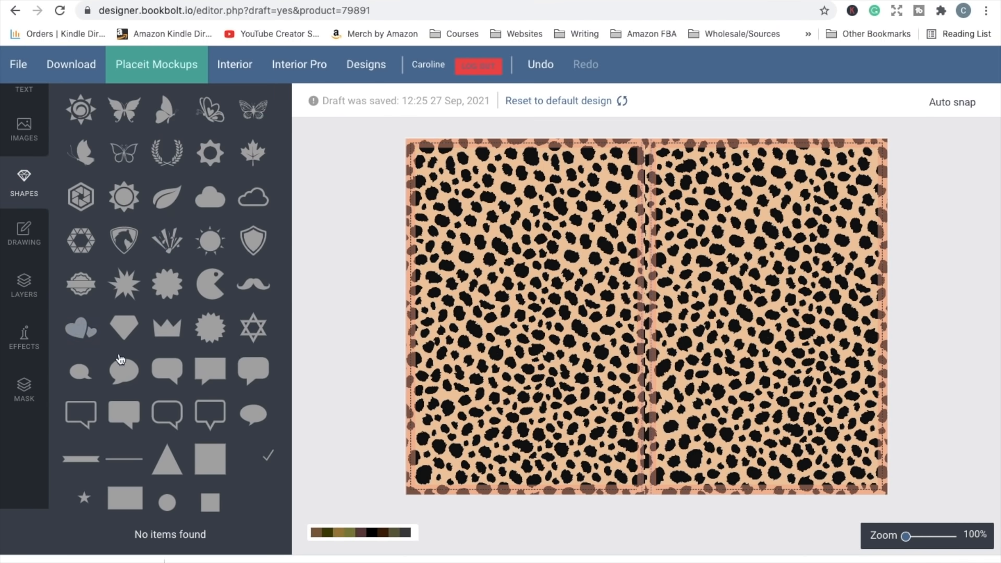
pyautogui.click(216, 459)
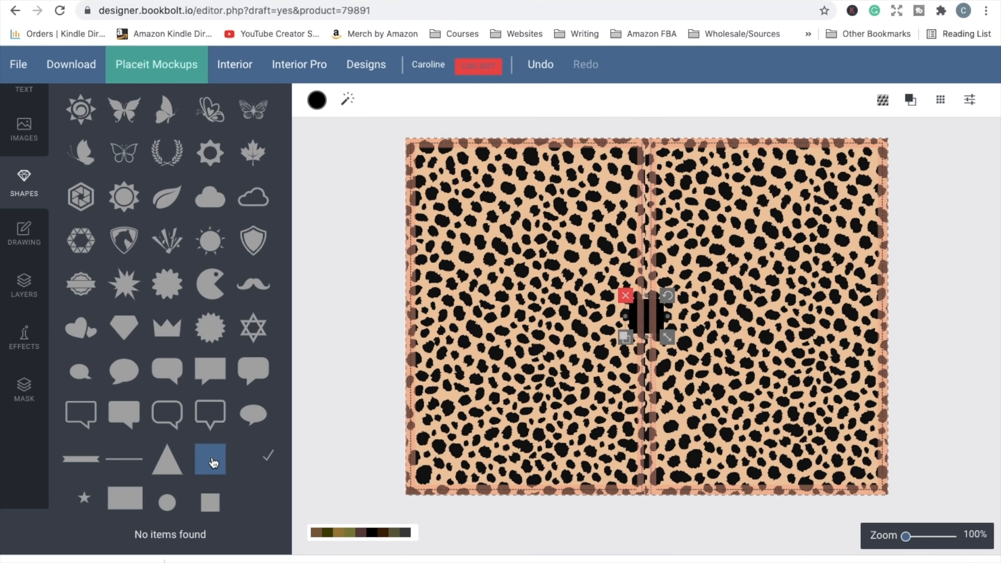
pyautogui.moveTo(668, 337); pyautogui.dragTo(702, 370)
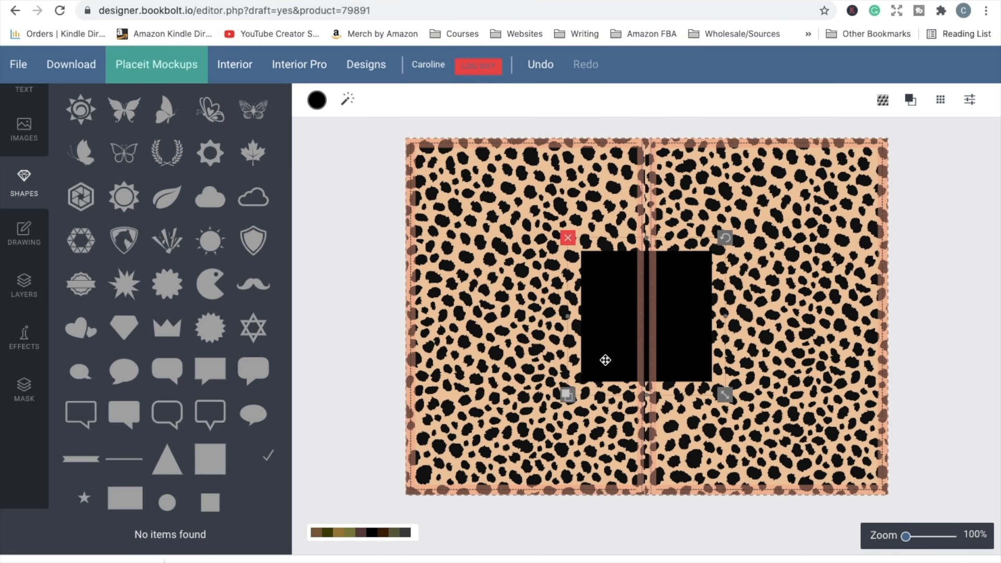
pyautogui.moveTo(603, 358); pyautogui.dragTo(727, 308)
pyautogui.moveTo(769, 190); pyautogui.dragTo(763, 111)
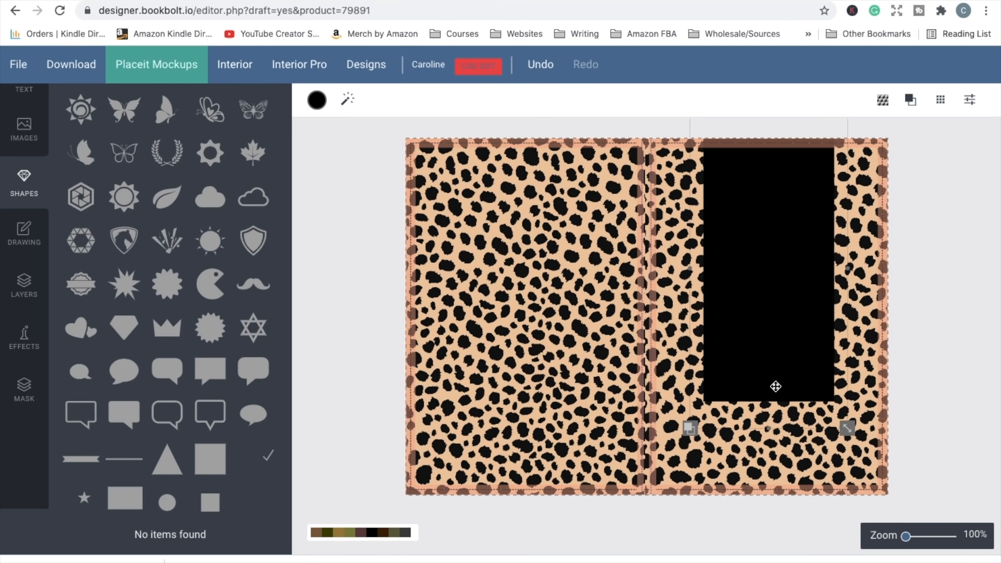
pyautogui.moveTo(770, 430); pyautogui.dragTo(763, 537)
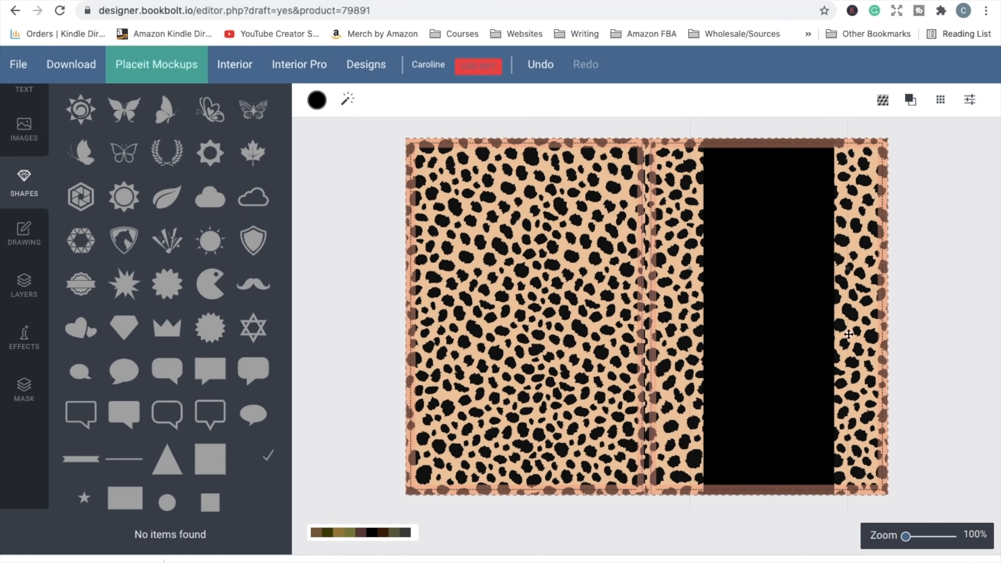
pyautogui.moveTo(849, 267); pyautogui.dragTo(644, 284)
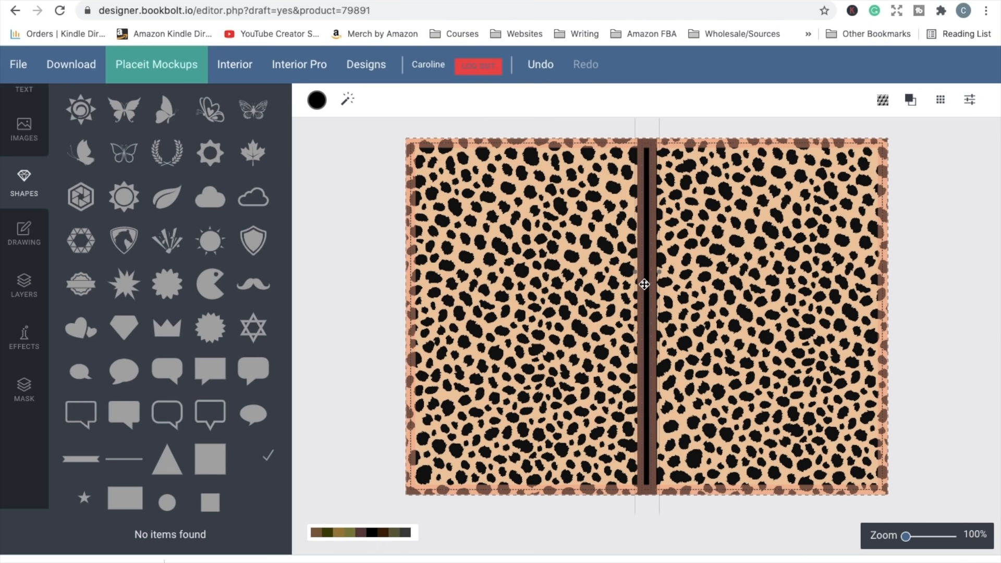
pyautogui.click(656, 314)
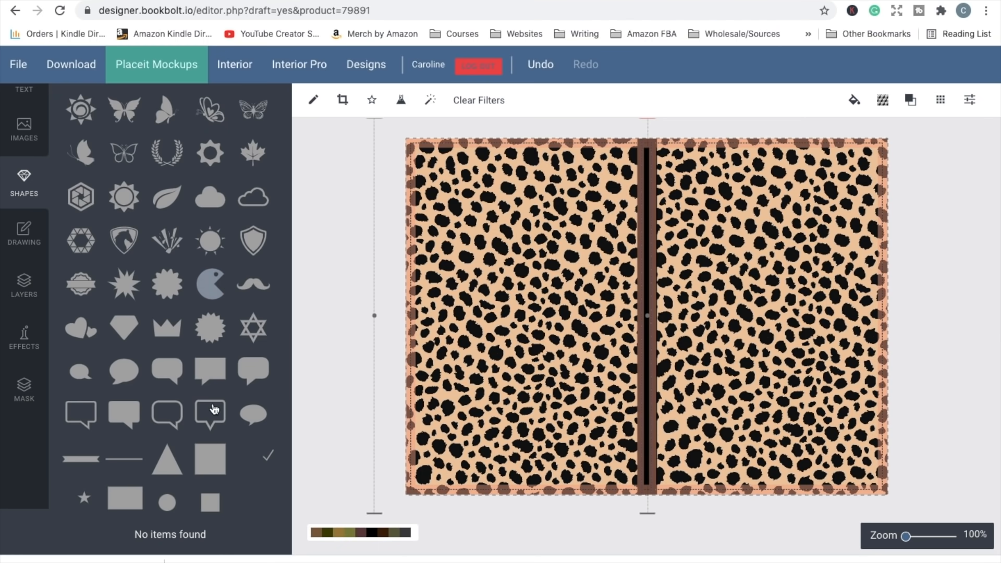
# - Add a black rectangle shape and size it as a wide title block on the upper part of the front cover
pyautogui.click(126, 502)
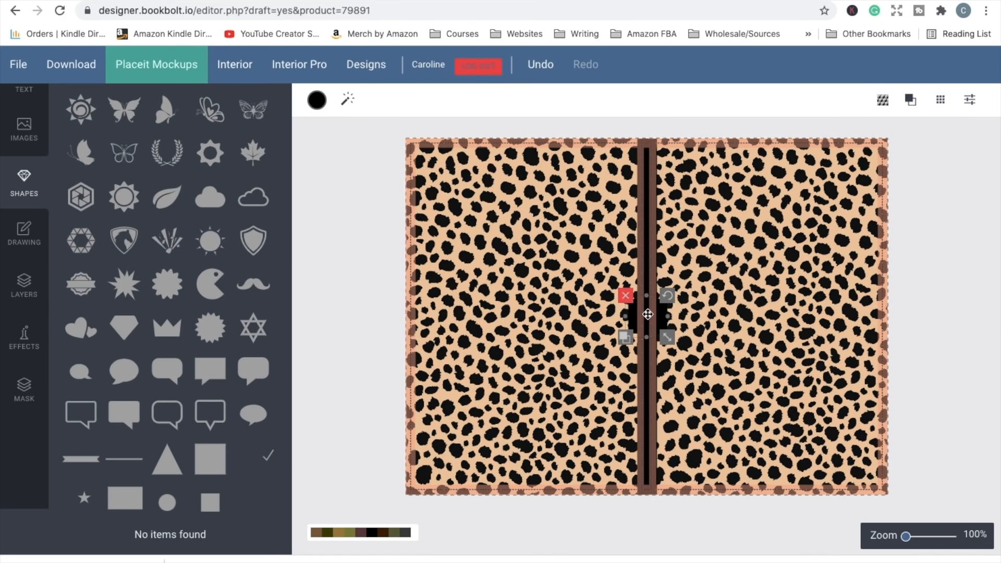
pyautogui.moveTo(663, 318); pyautogui.dragTo(763, 185)
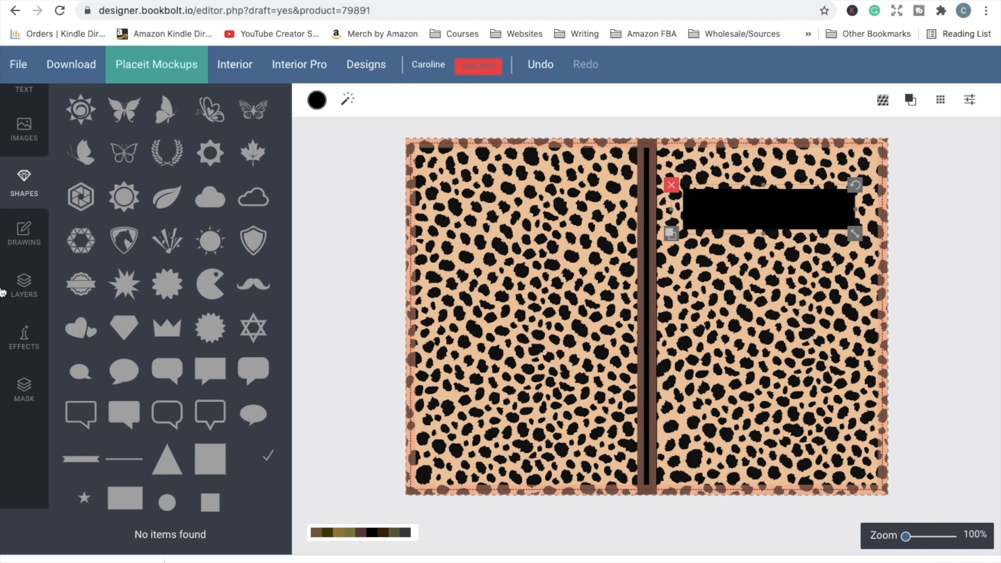
# - Add a text element in the Oswald font and place it on the black title rectangle
pyautogui.scroll(2, 24, 208)
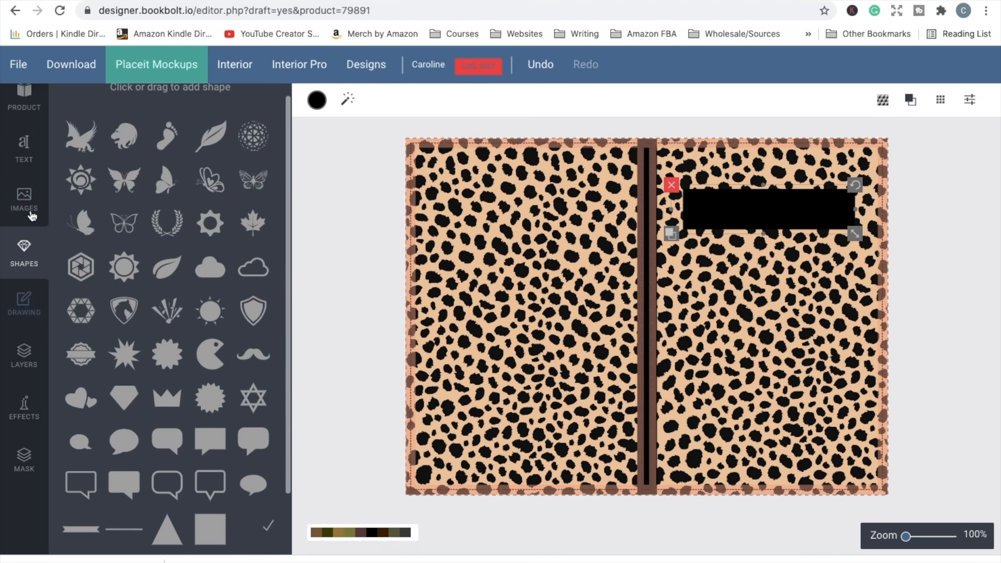
pyautogui.click(24, 148)
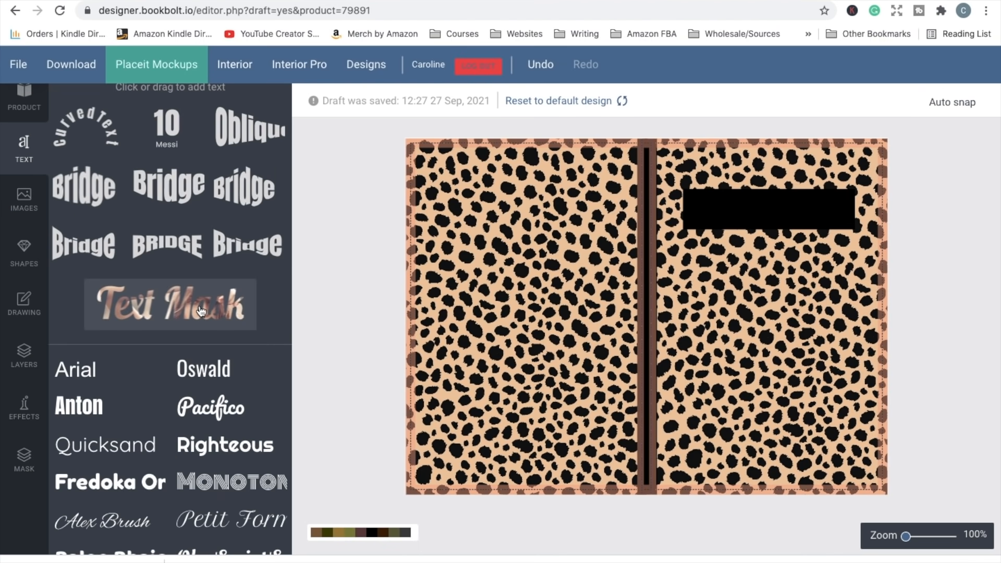
pyautogui.scroll(-4, 214, 391)
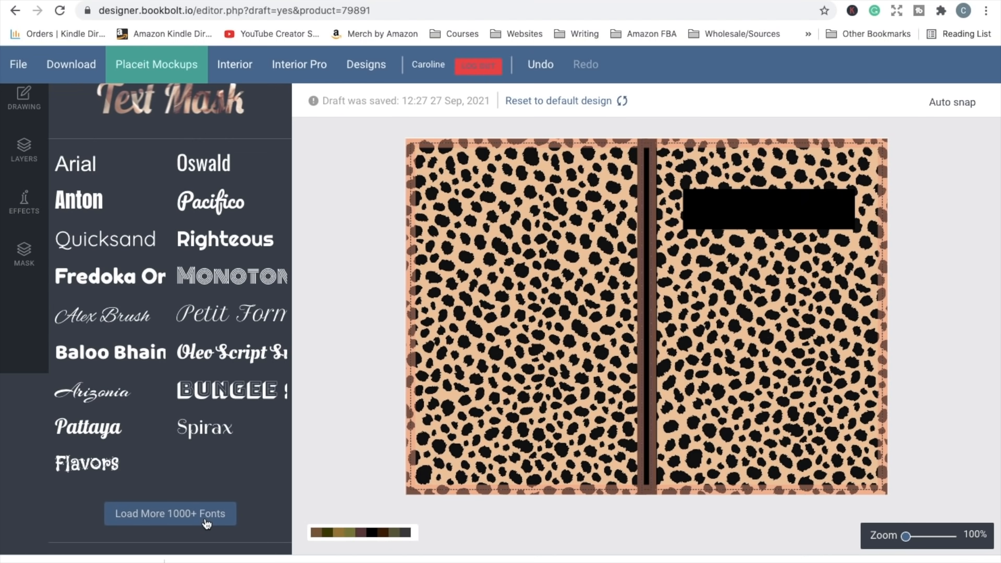
pyautogui.scroll(-1, 211, 443)
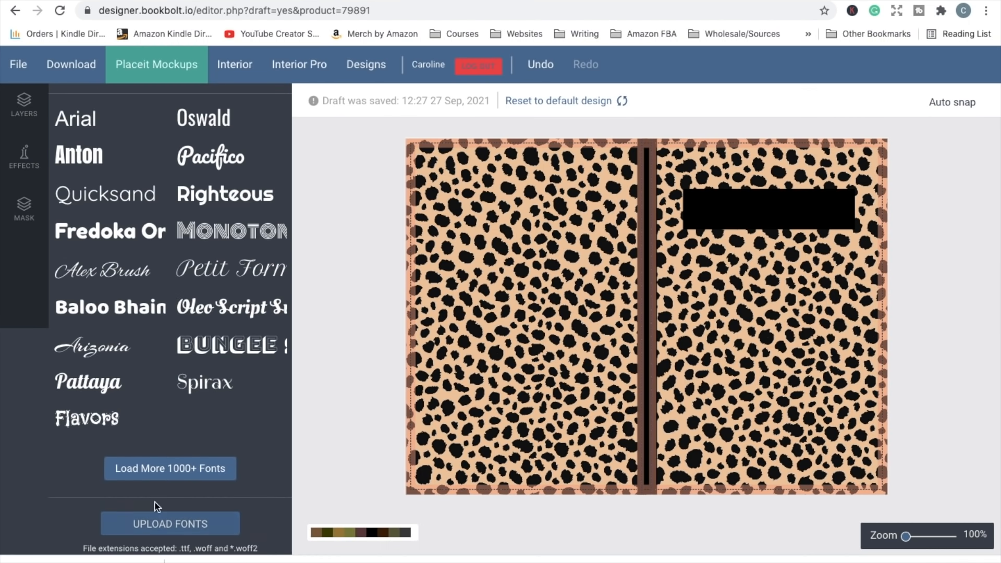
pyautogui.scroll(2, 163, 546)
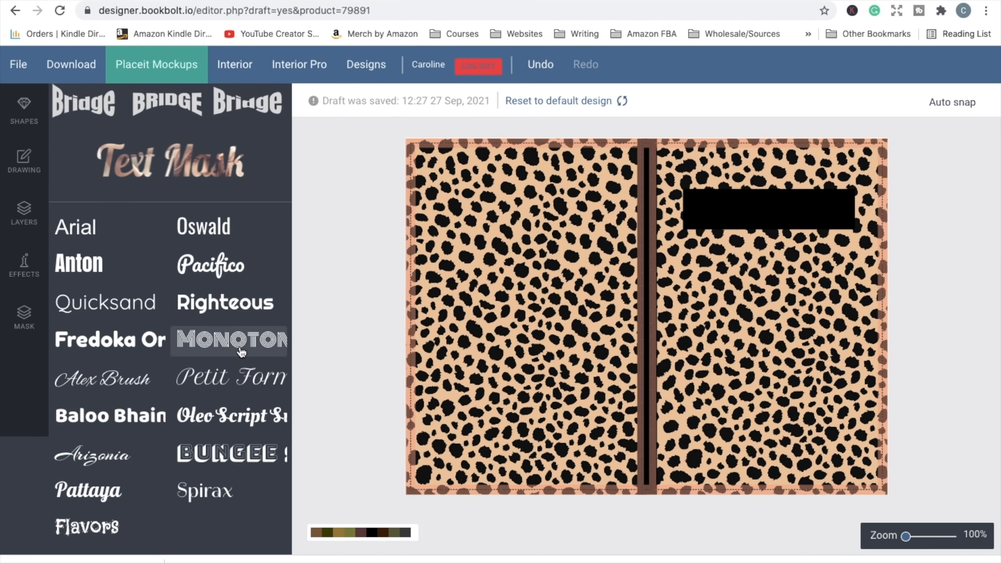
pyautogui.scroll(1, 159, 208)
pyautogui.click(224, 273)
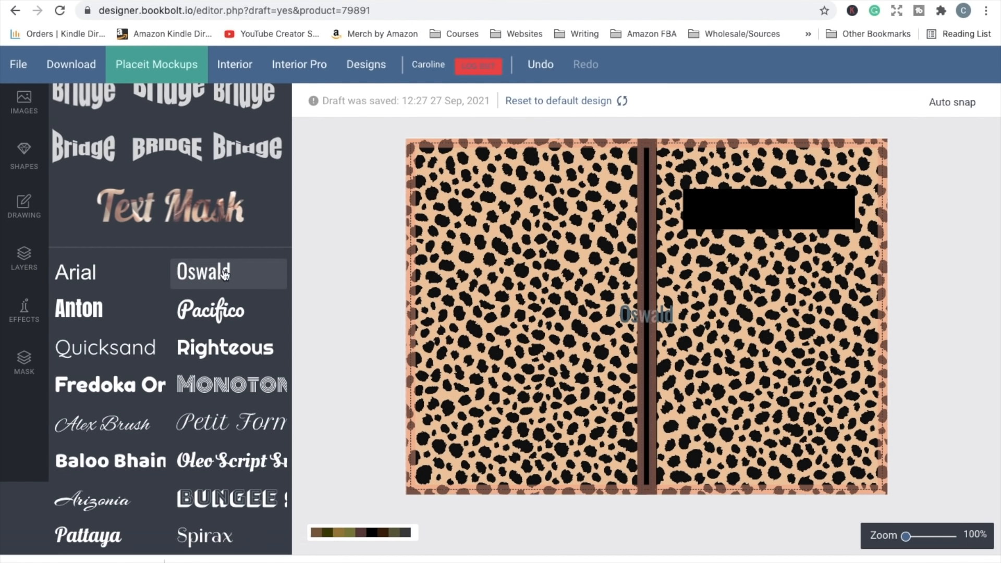
pyautogui.moveTo(649, 317); pyautogui.dragTo(767, 211)
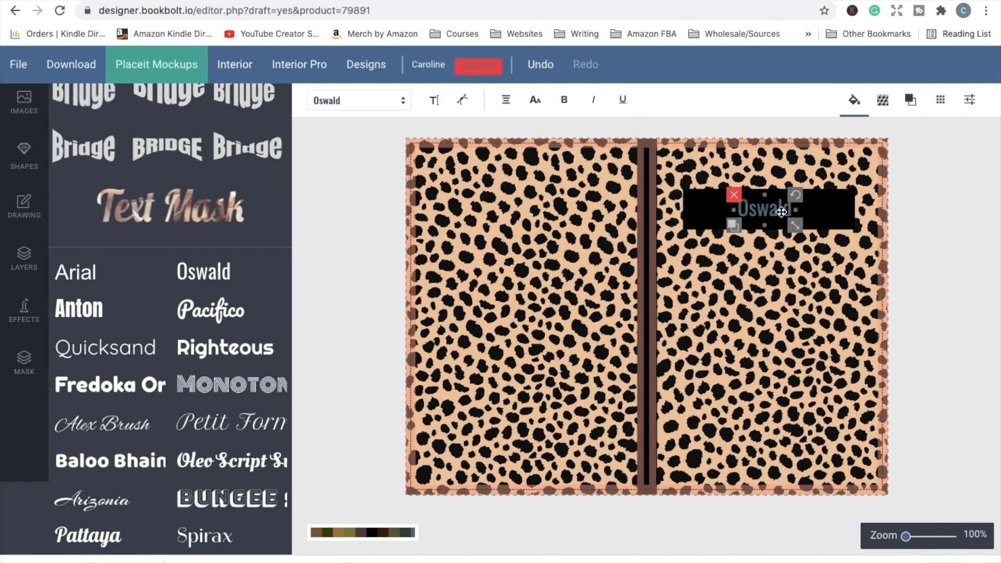
# - Replace the title text with "JOURNAL" and adjust its position on the black rectangle
pyautogui.click(781, 212)
pyautogui.doubleClick(778, 209)
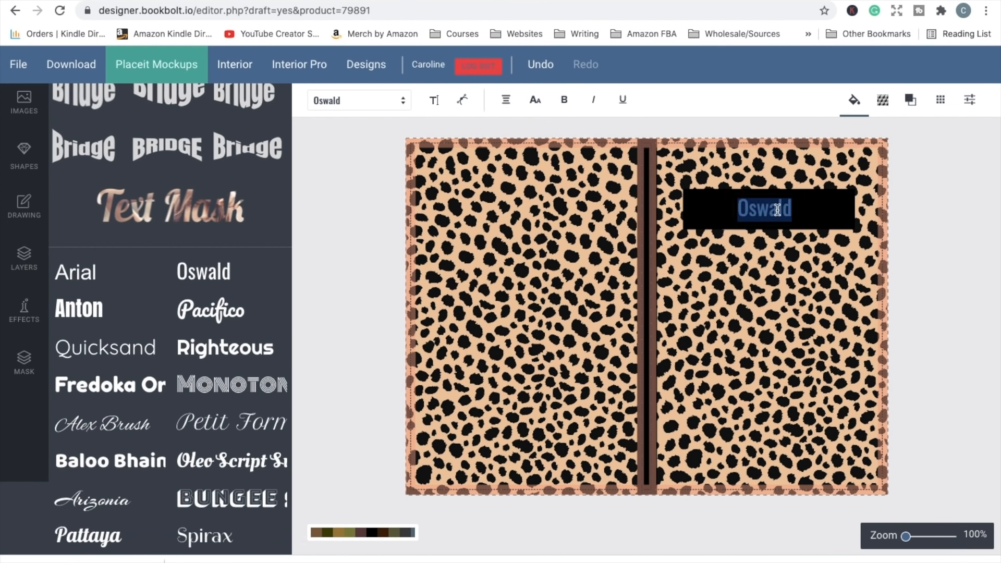
pyautogui.write('JOU')
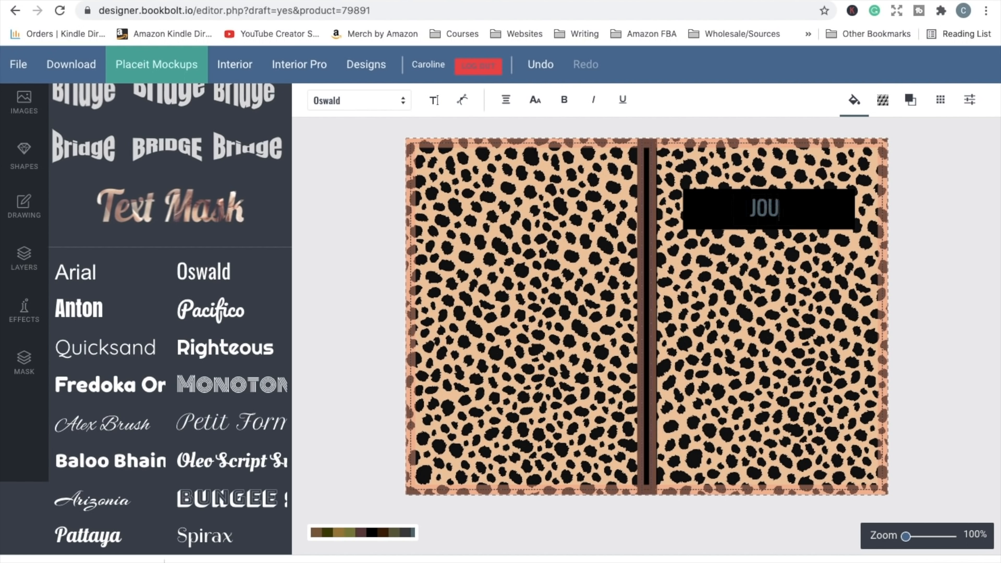
pyautogui.write('RNAL')
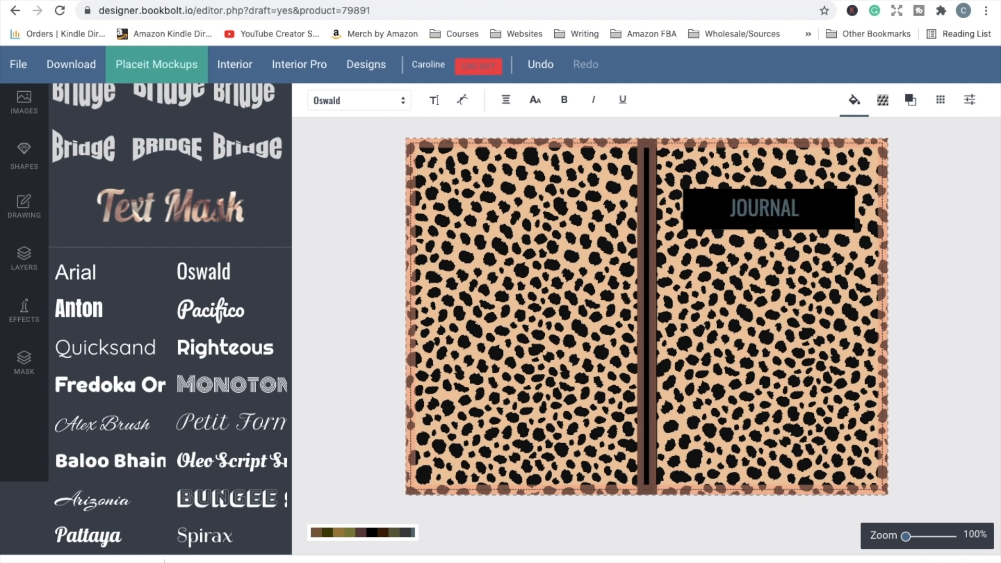
pyautogui.click(785, 189)
pyautogui.click(783, 202)
pyautogui.moveTo(775, 203); pyautogui.dragTo(777, 205)
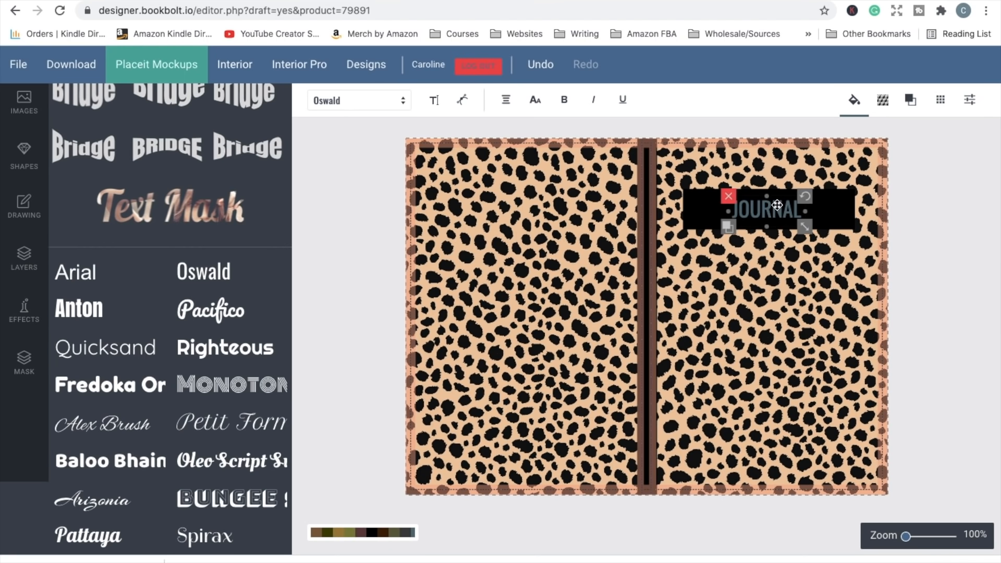
# - Set the fill colour of the JOURNAL title to white (#ffffff)
pyautogui.doubleClick(777, 205)
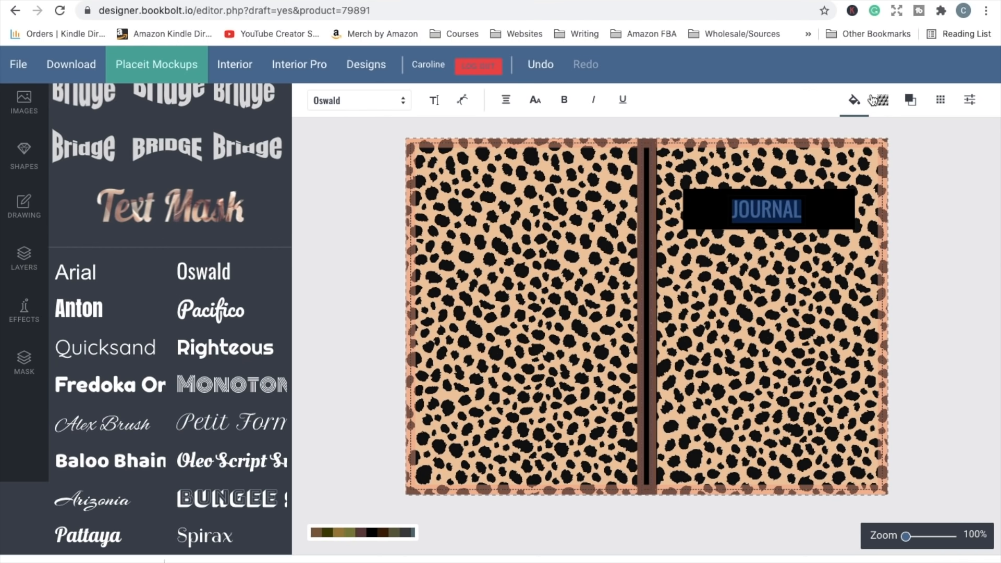
pyautogui.click(854, 100)
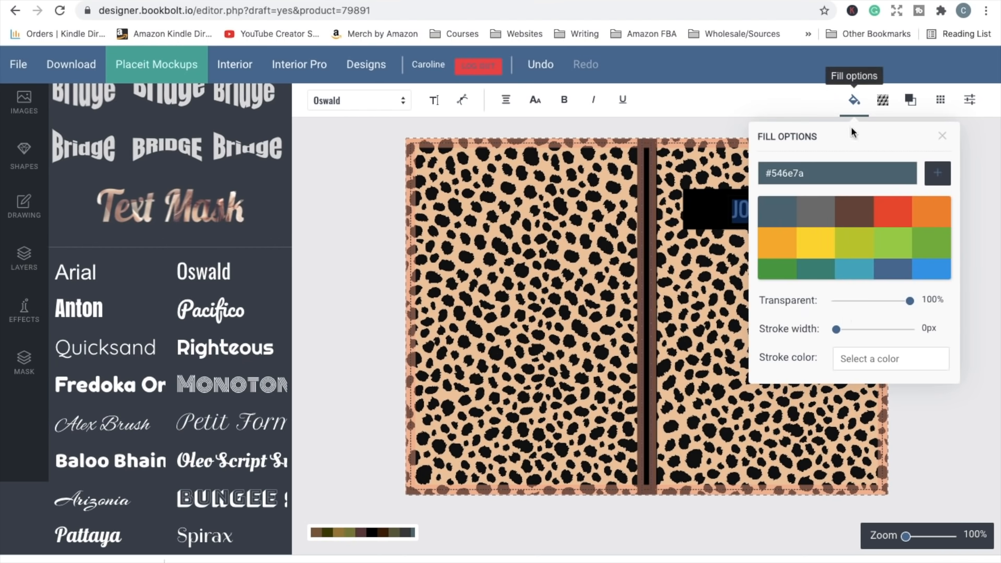
pyautogui.moveTo(820, 173); pyautogui.dragTo(774, 175)
pyautogui.write('ffffff')
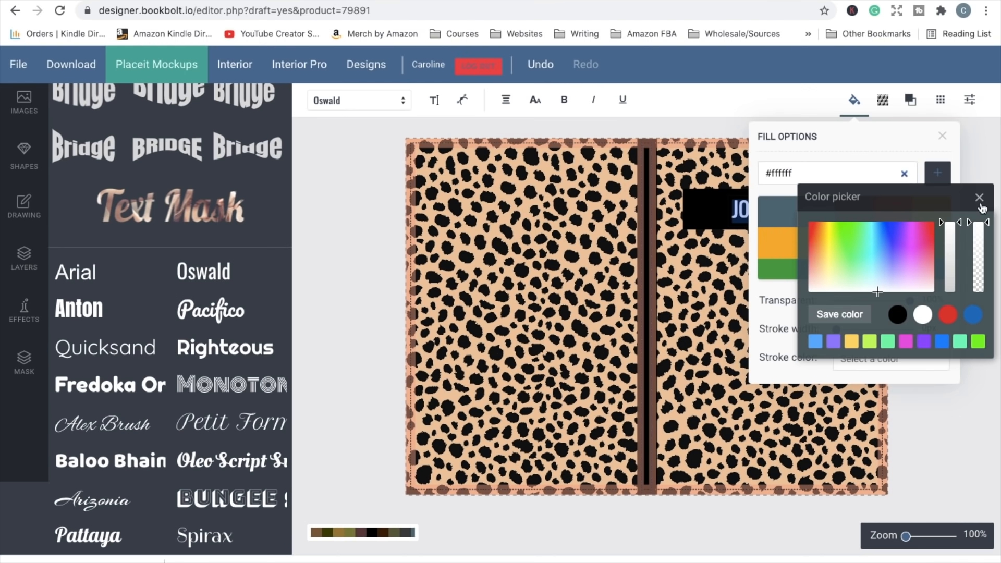
pyautogui.click(979, 198)
pyautogui.click(942, 136)
pyautogui.click(949, 221)
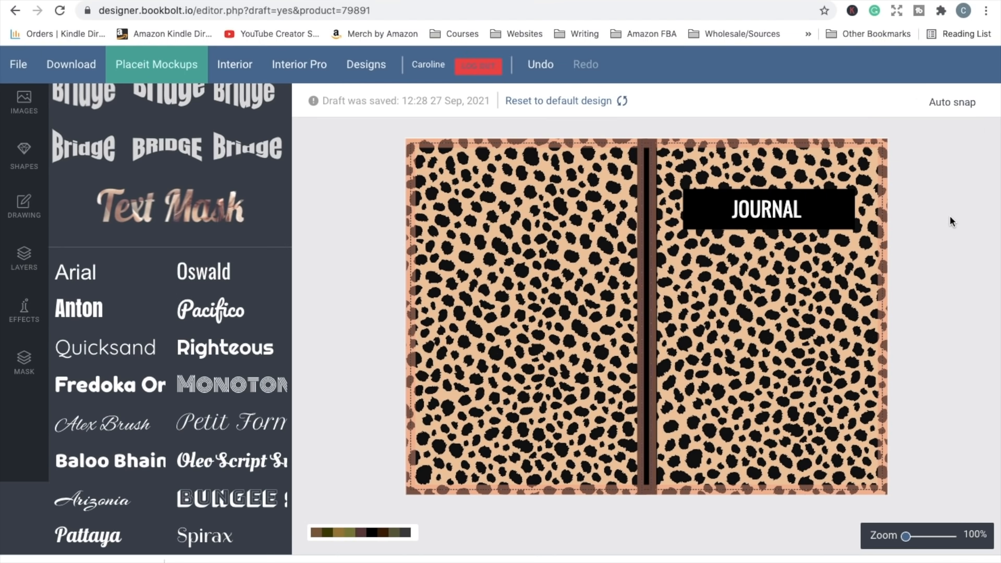
# - Nudge the white JOURNAL title so it sits centred in the black rectangle
pyautogui.click(776, 202)
pyautogui.moveTo(778, 201); pyautogui.dragTo(778, 202)
pyautogui.click(926, 285)
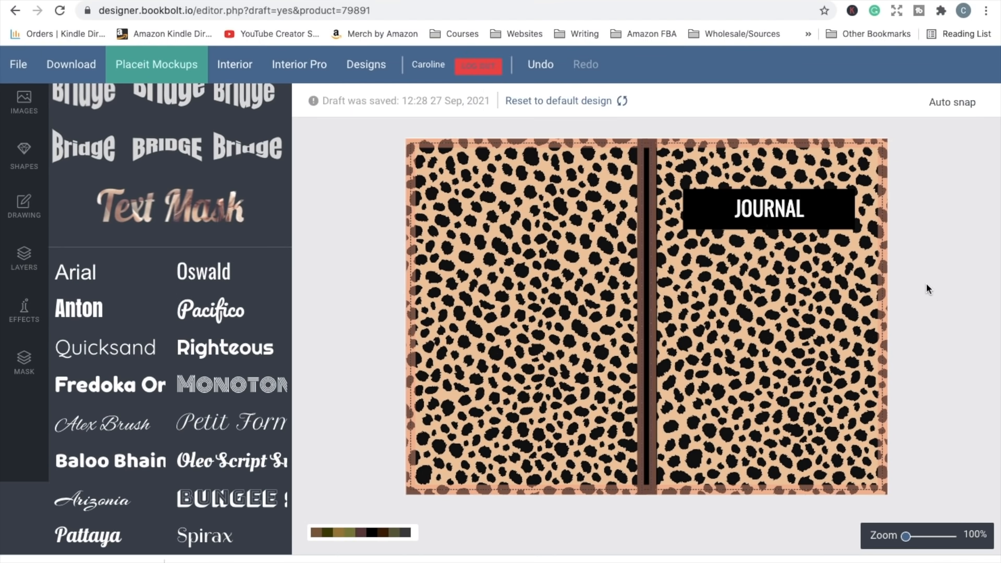
pyautogui.click(801, 210)
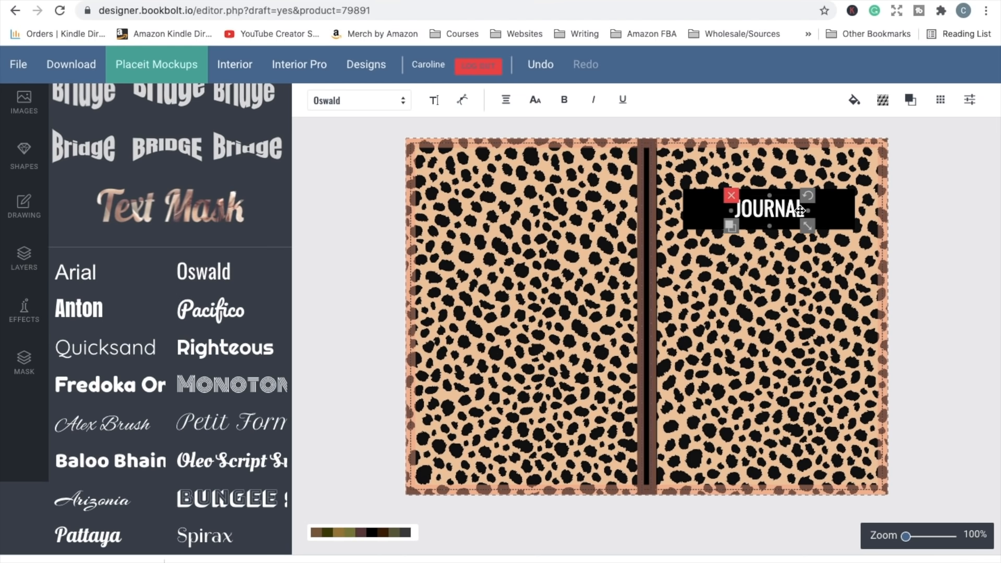
pyautogui.click(924, 249)
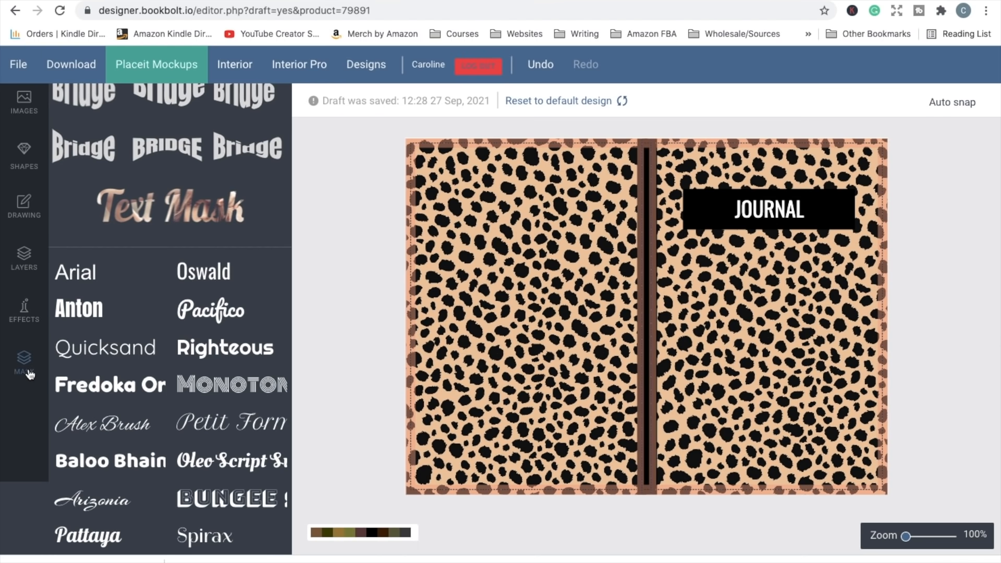
# - Download the finished journal cover as a PDF and check the full front, spine and back artwork
pyautogui.scroll(3, 29, 374)
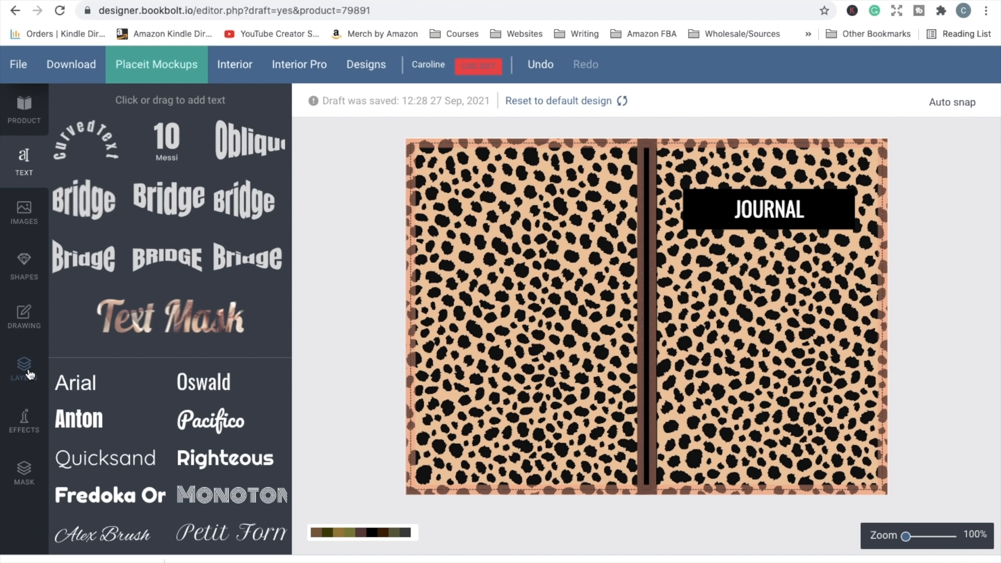
pyautogui.click(57, 62)
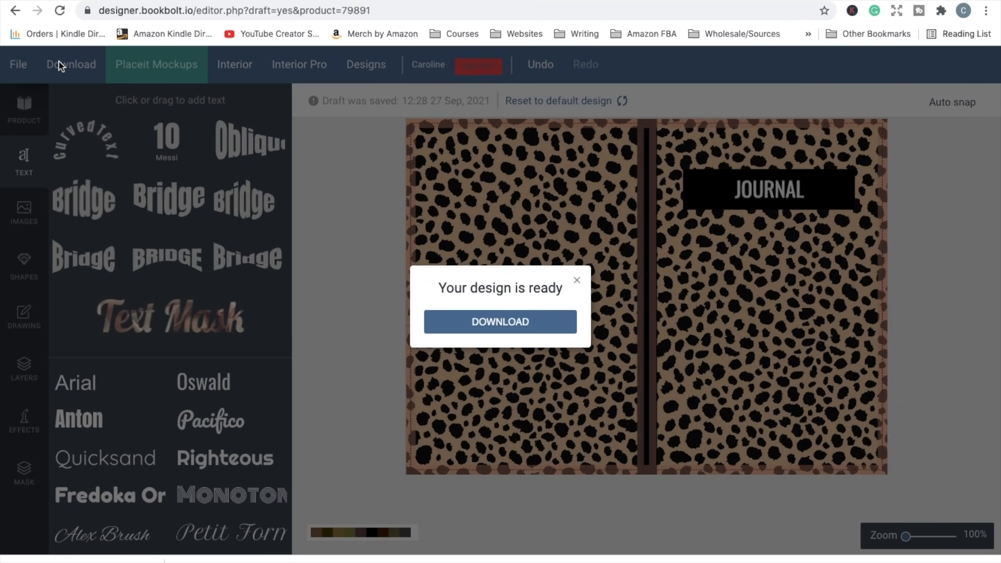
pyautogui.click(495, 324)
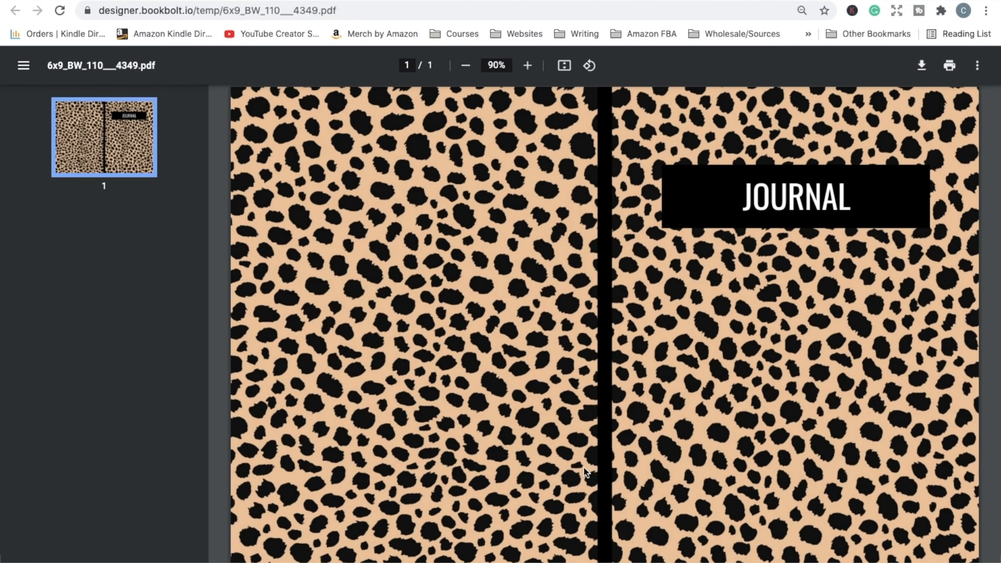
pyautogui.scroll(-1, 584, 466)
pyautogui.scroll(1, 585, 466)
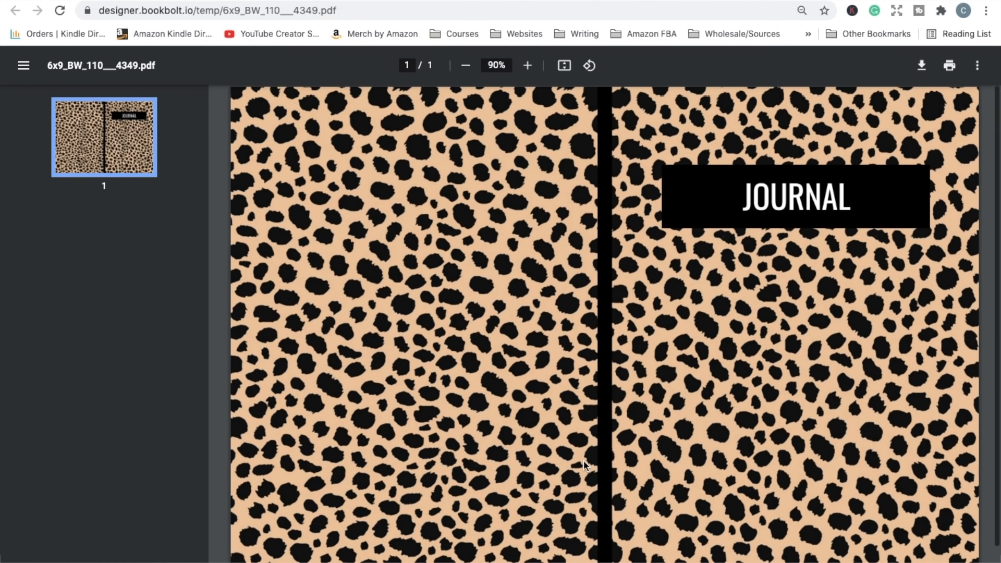
pyautogui.scroll(-1, 585, 466)
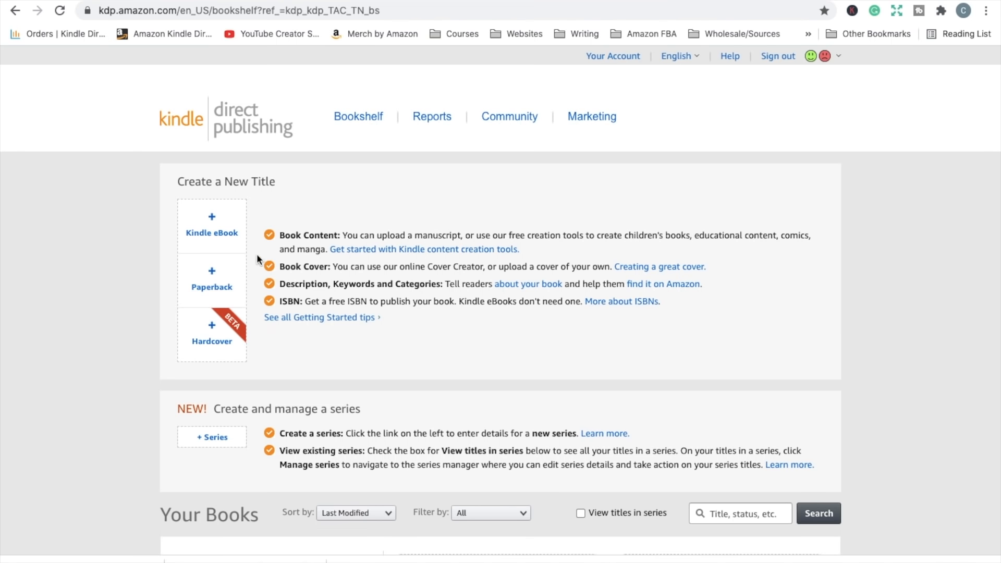
# - Switch to Kindle Direct Publishing and start a new paperback title
pyautogui.click(238, 274)
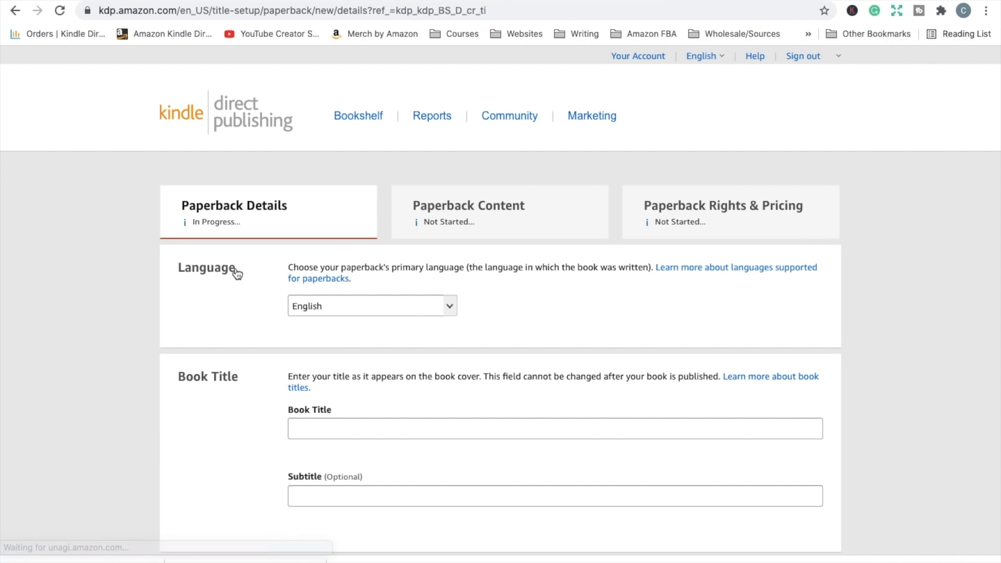
pyautogui.scroll(-3, 286, 334)
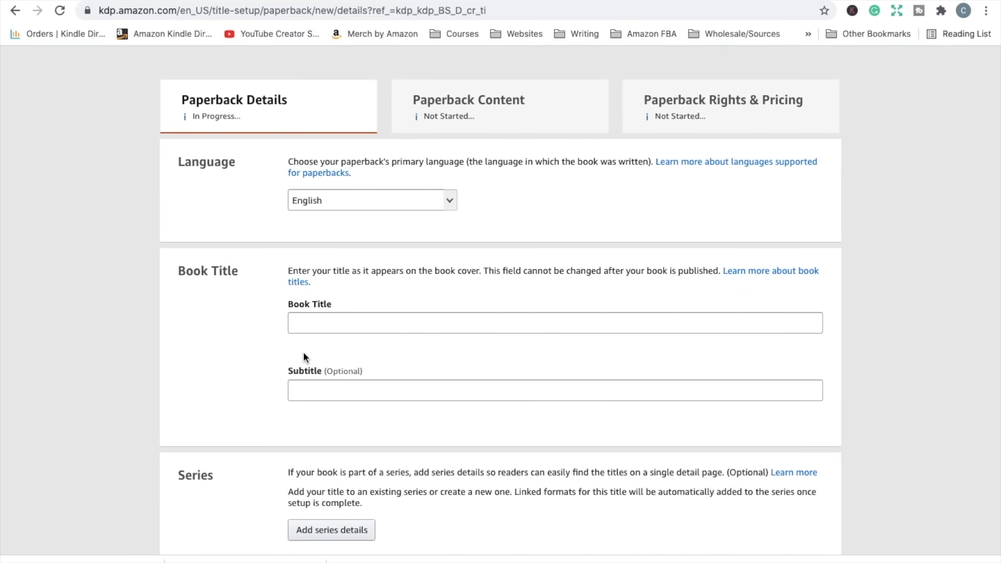
pyautogui.scroll(-3, 302, 351)
# - Set the paperback's book title to "Journal"
pyautogui.click(331, 212)
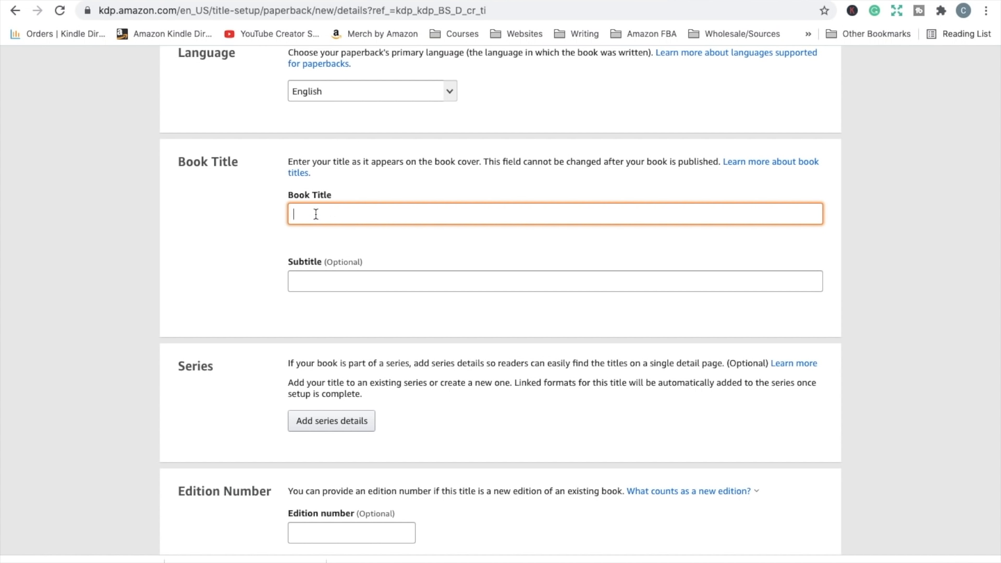
pyautogui.write('Animal')
pyautogui.press('BackSpace')
pyautogui.write('l print')
pyautogui.press('BackSpace')
pyautogui.press('BackSpace')
pyautogui.press('BackSpace')
pyautogui.press('BackSpace')
pyautogui.press('BackSpace')
pyautogui.write('Print o')
pyautogui.press('BackSpace')
pyautogui.write('Jo')
pyautogui.press('Left')
pyautogui.press('Left')
pyautogui.press('Left')
pyautogui.press('Left')
pyautogui.press('Left')
pyautogui.press('Left')
pyautogui.press('Left')
pyautogui.hotkey('shift', 'Left')
pyautogui.hotkey('shift', 'Left')
pyautogui.hotkey('shift', 'Left')
pyautogui.hotkey('shift', 'Left')
pyautogui.hotkey('shift', 'Left')
pyautogui.hotkey('shift', 'Left')
pyautogui.hotkey('shift', 'Left')
pyautogui.hotkey('shift', 'Left')
pyautogui.hotkey('shift', 'Left')
pyautogui.hotkey('shift', 'Left')
pyautogui.hotkey('shift', 'Left')
pyautogui.hotkey('shift', 'Left')
pyautogui.hotkey('shift', 'Left')
pyautogui.press('BackSpace')
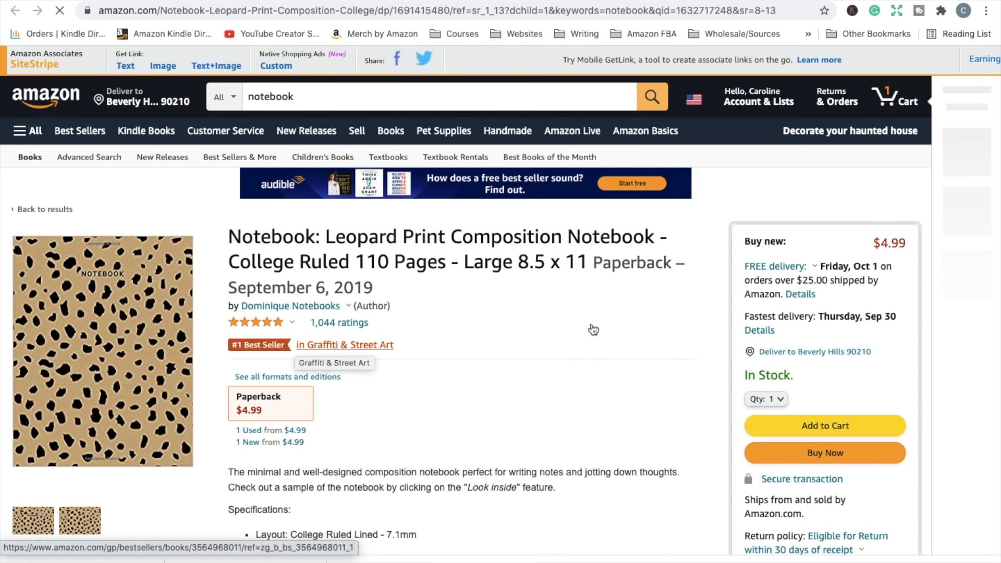
# - Check the title wording of the leopard print notebook's Amazon listing and enter "Animal Print" as the paperback's subtitle
pyautogui.moveTo(224, 238); pyautogui.dragTo(320, 236)
pyautogui.click(322, 237)
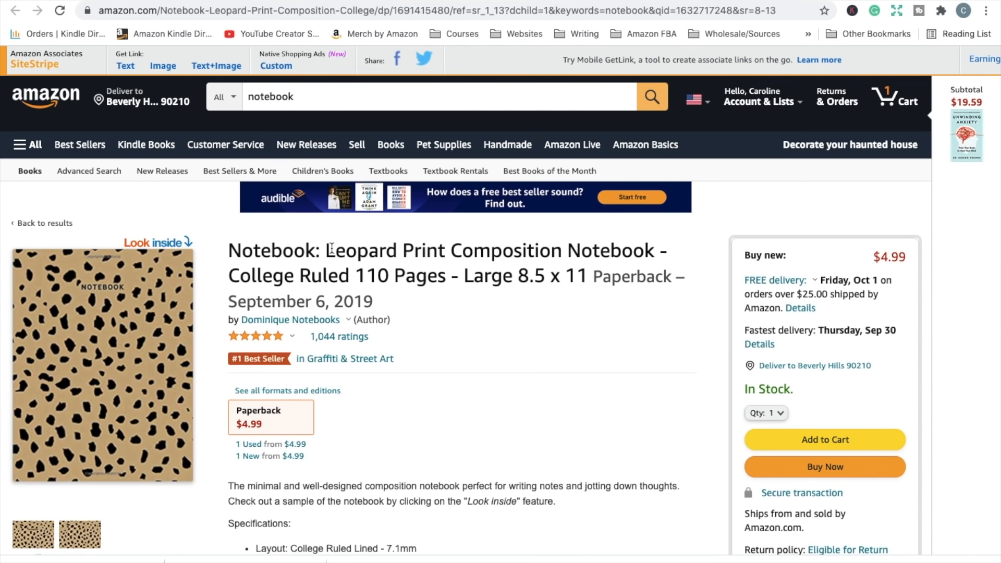
pyautogui.moveTo(326, 250); pyautogui.dragTo(584, 272)
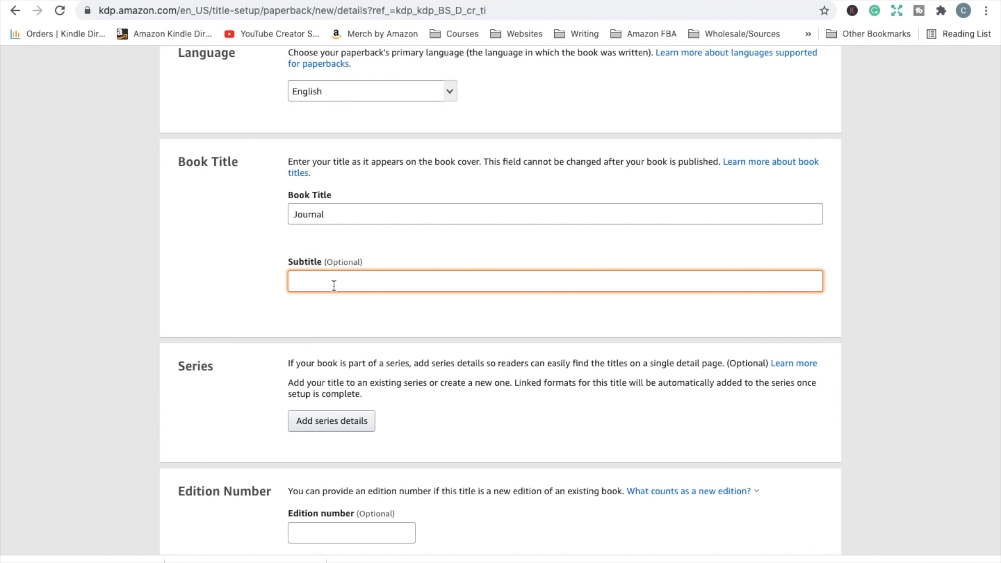
pyautogui.write('Animal Print')
# - Enter the primary author's first and last name, leaving the series and edition number blank
pyautogui.scroll(-5, 359, 287)
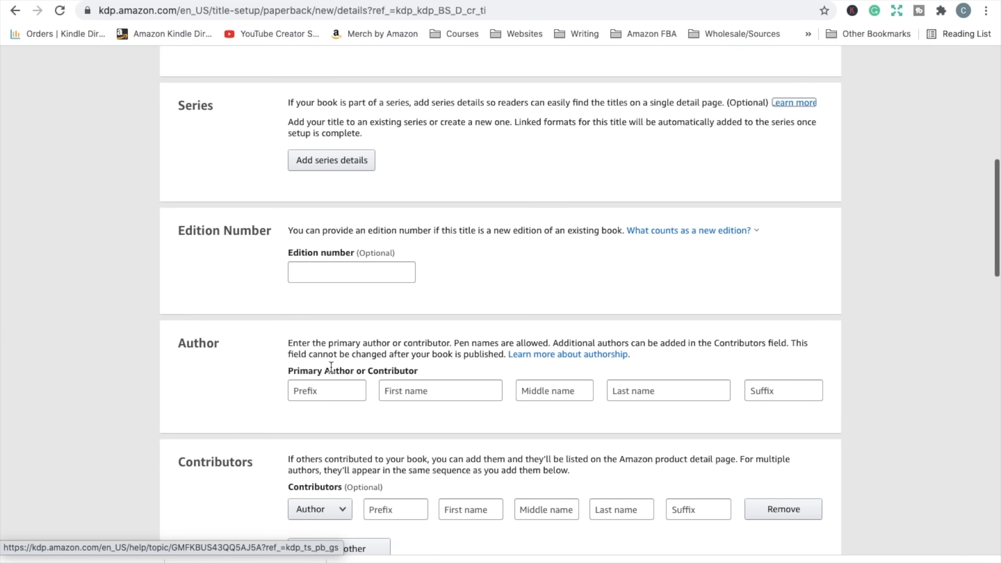
pyautogui.scroll(-3, 373, 185)
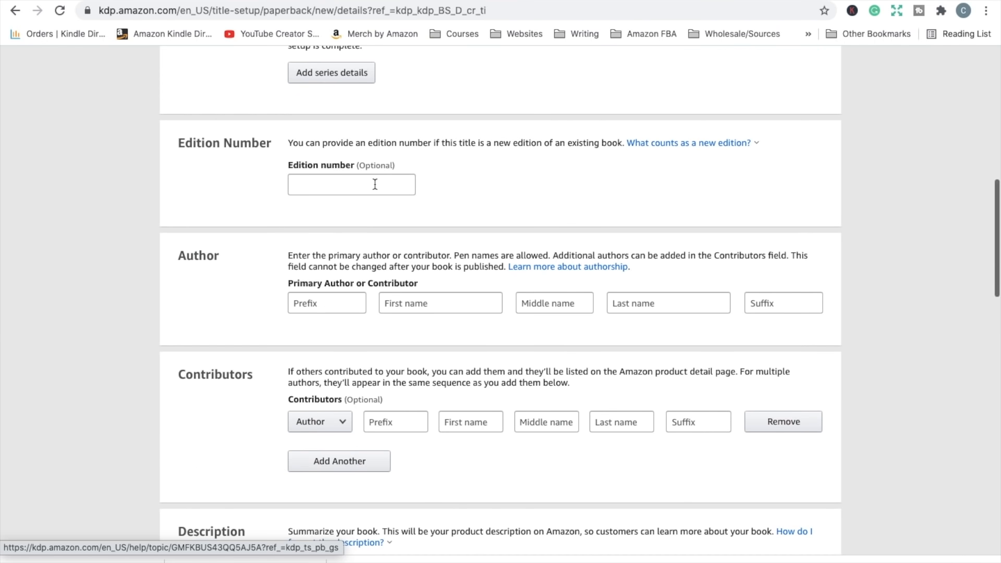
pyautogui.scroll(-2, 374, 185)
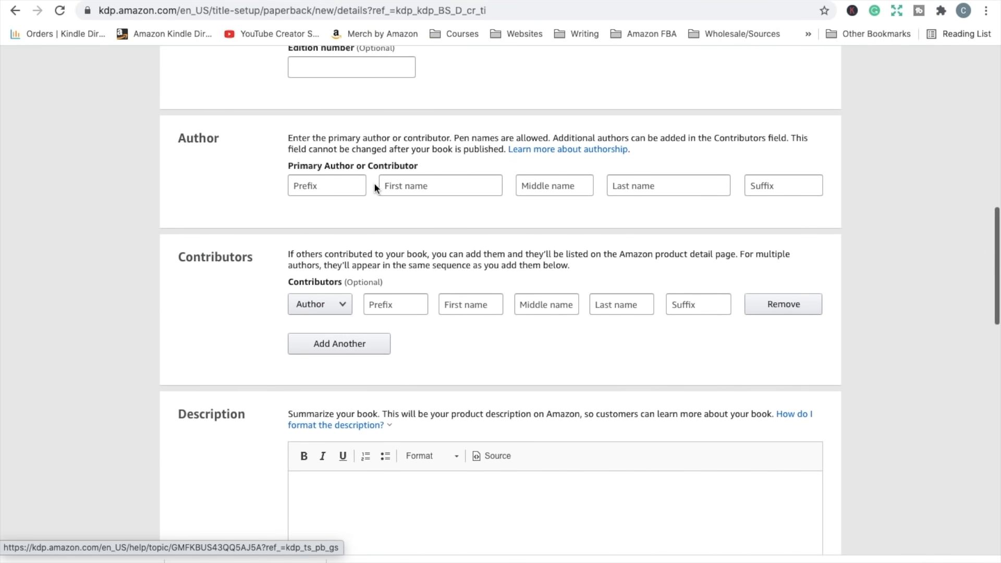
pyautogui.click(412, 186)
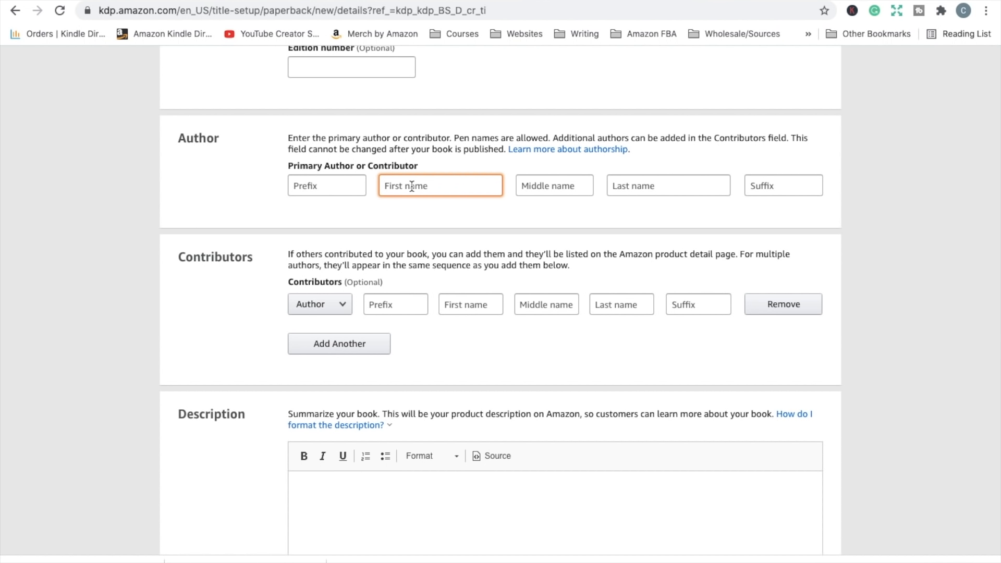
pyautogui.write('Joe')
pyautogui.press('Tab')
pyautogui.press('Tab')
pyautogui.write('Bloggs')
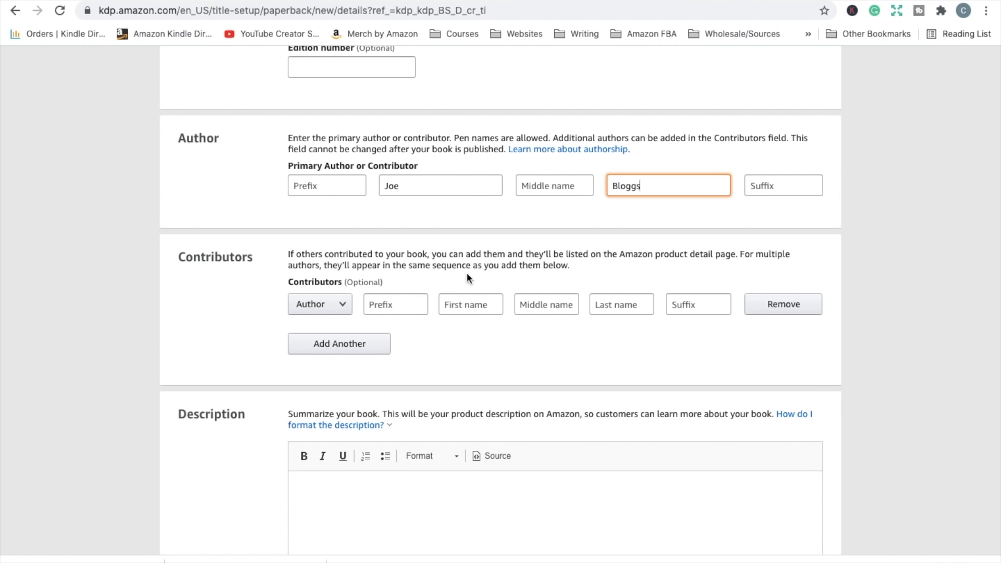
# - Fill the book description with the placeholder text "Enter your description."
pyautogui.scroll(-3, 467, 272)
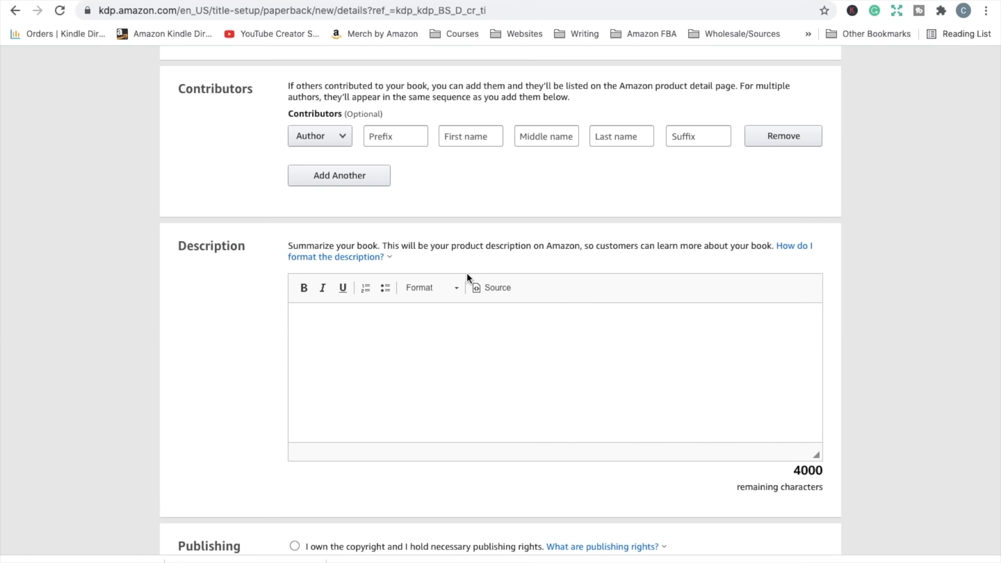
pyautogui.scroll(-2, 402, 121)
pyautogui.click(352, 237)
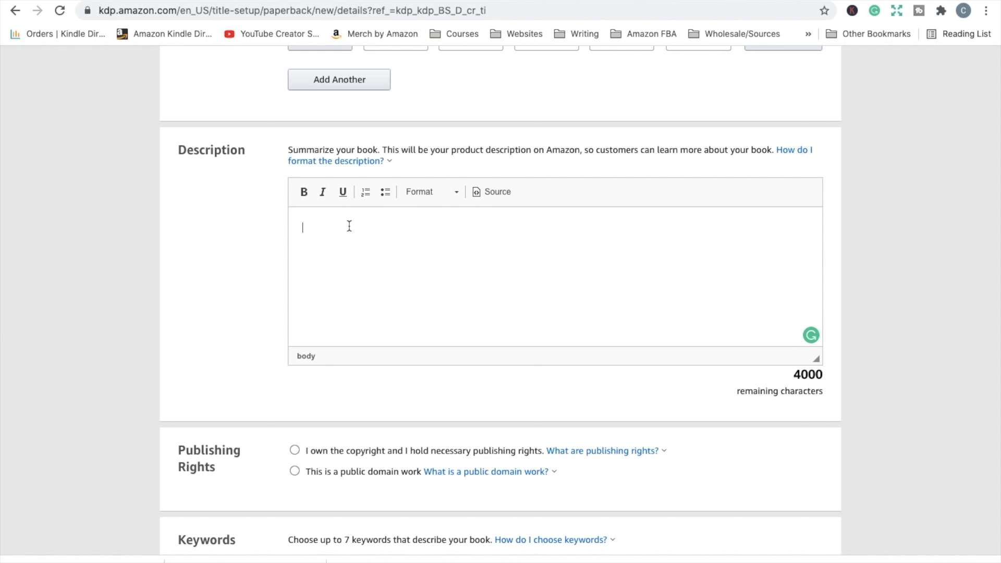
pyautogui.write('Enter you r')
pyautogui.press('BackSpace')
pyautogui.press('BackSpace')
pyautogui.write('r description.')
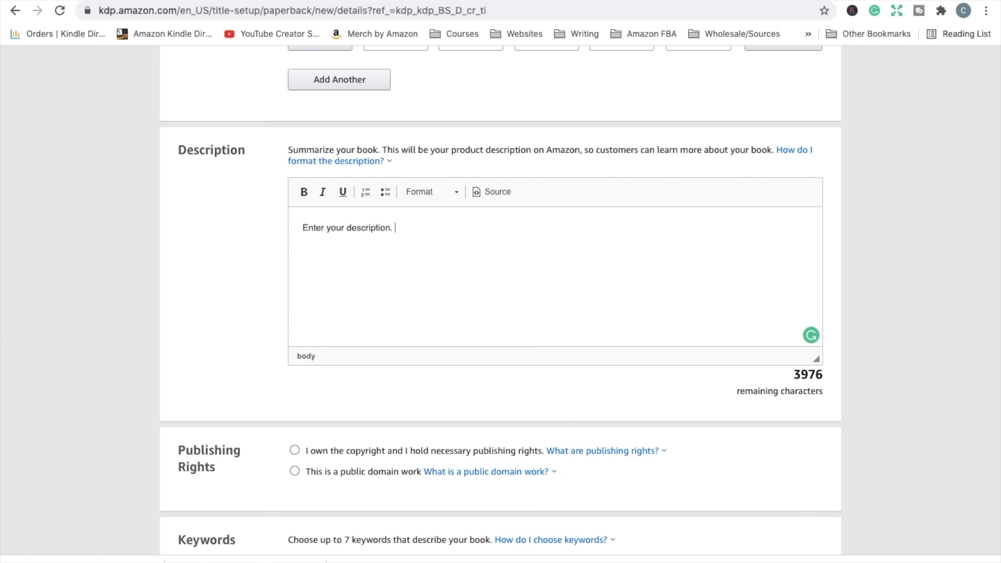
# - Declare that you own the copyright and hold the necessary publishing rights
pyautogui.scroll(-5, 297, 182)
pyautogui.click(295, 180)
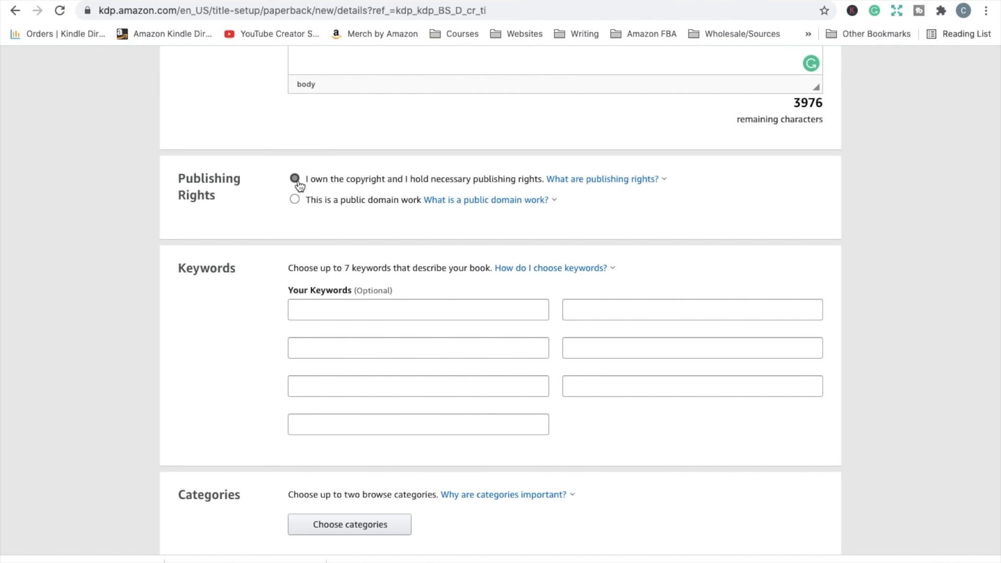
pyautogui.scroll(-2, 283, 259)
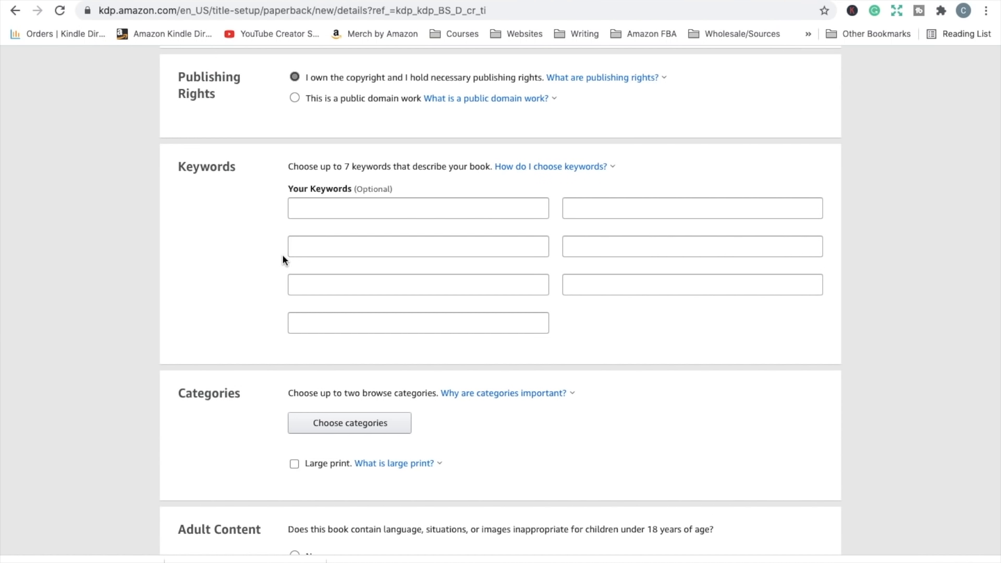
pyautogui.scroll(-1, 283, 259)
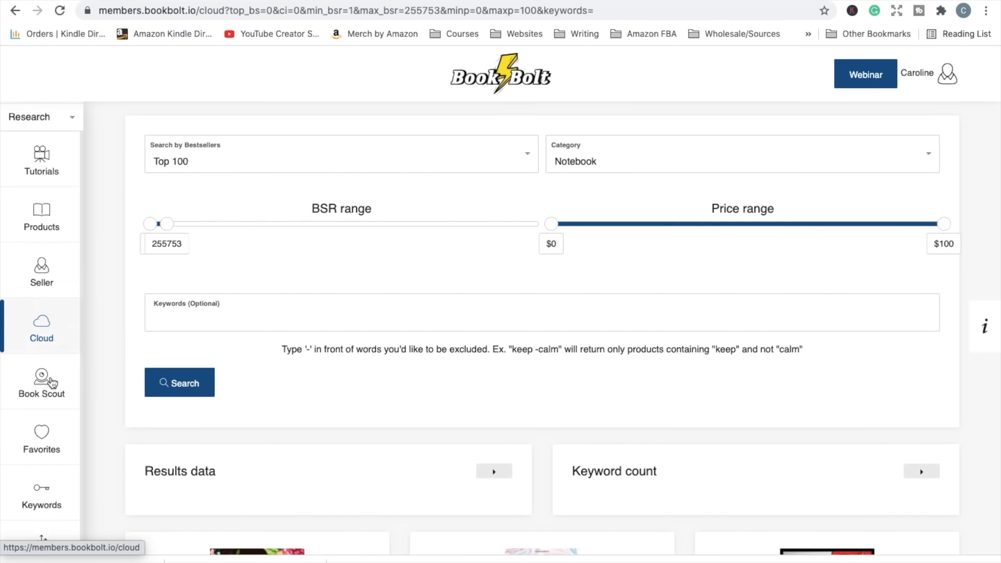
# - Search Book Bolt's keyword finder for "journal" and review the suggested phrases with their search volumes and competition
pyautogui.click(40, 500)
pyautogui.click(131, 134)
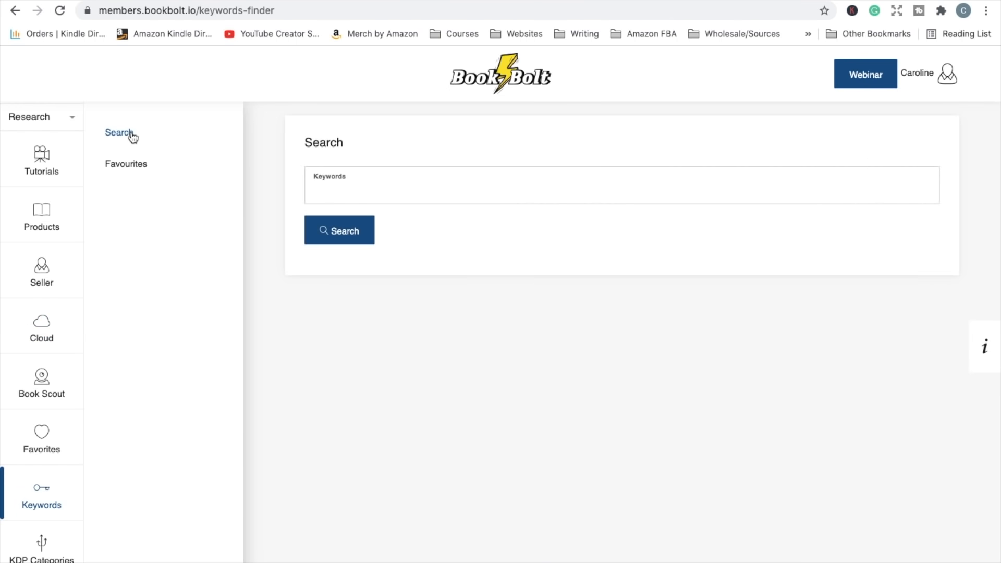
pyautogui.click(335, 190)
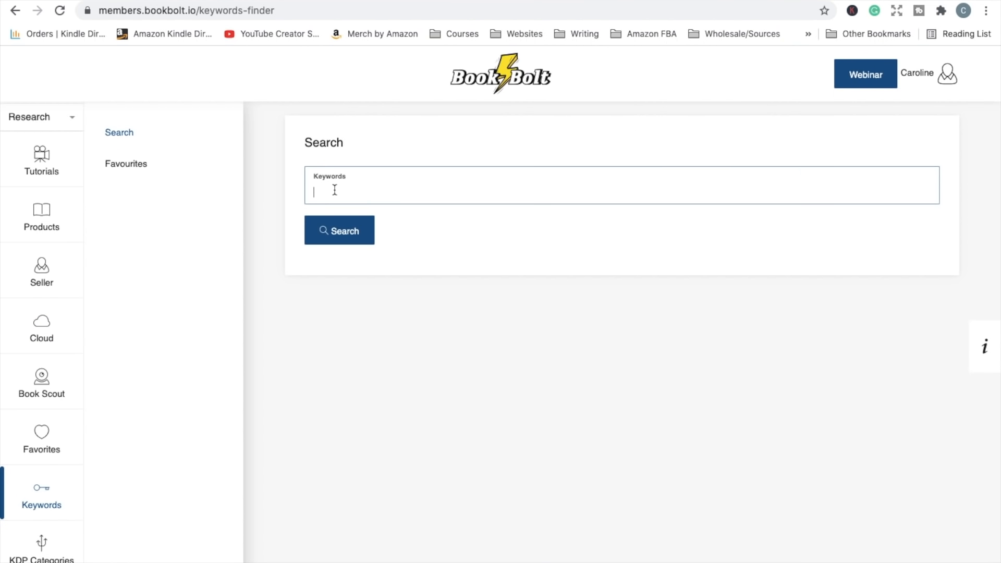
pyautogui.write('journal')
pyautogui.click(344, 234)
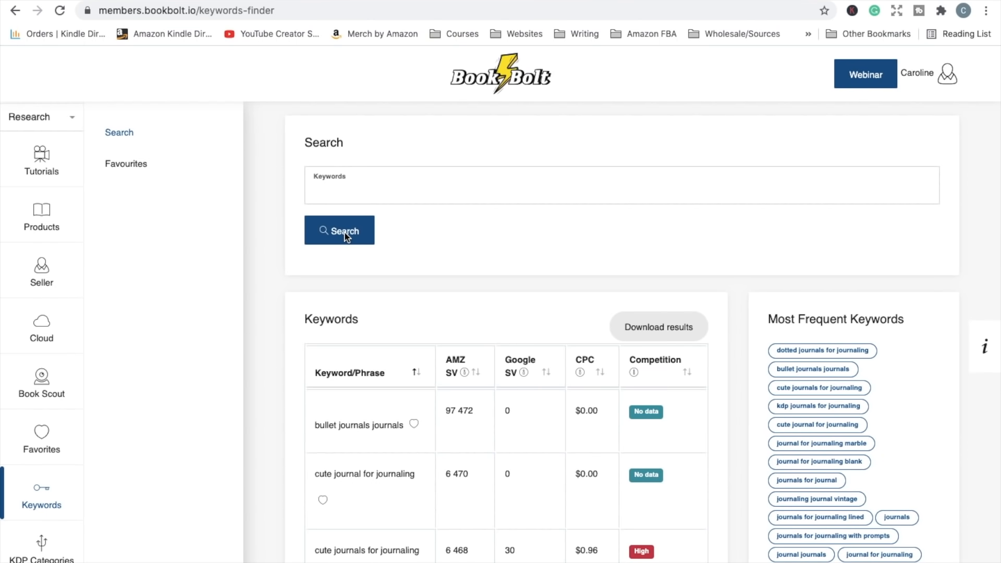
pyautogui.scroll(-2, 343, 337)
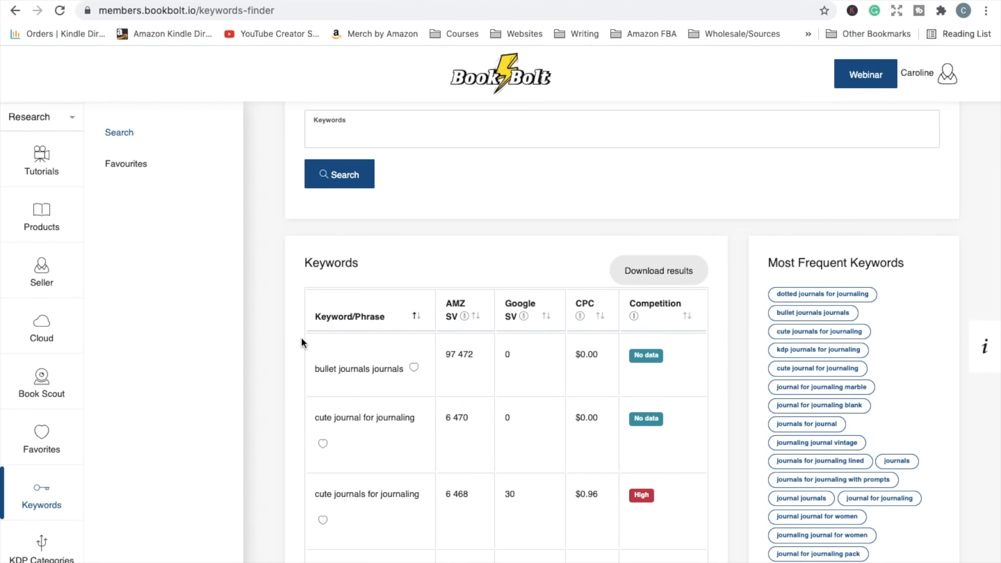
pyautogui.scroll(-5, 301, 339)
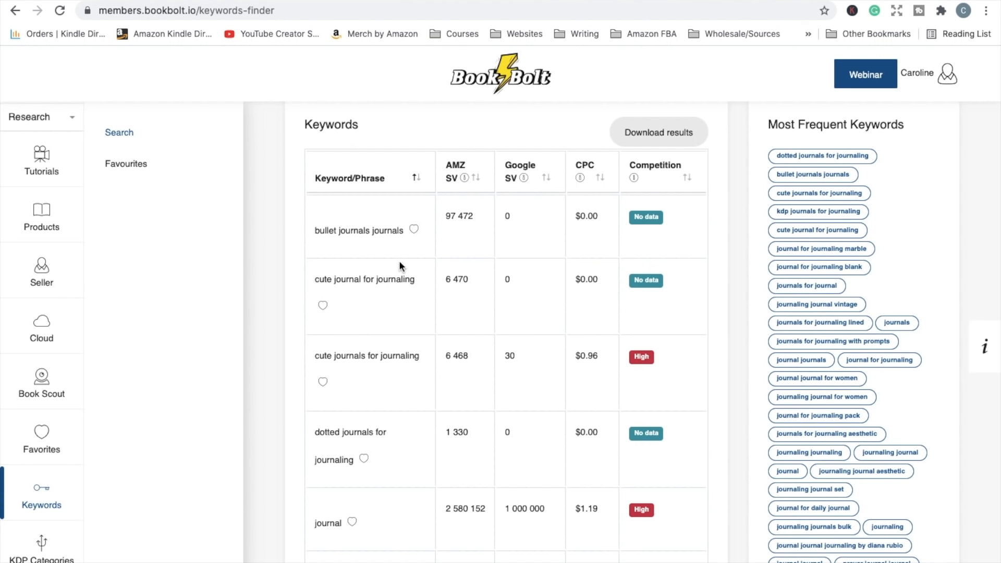
# - Copy the phrase "cute journal for journaling" from the keyword results into the paperback's first three keyword fields
pyautogui.moveTo(416, 280); pyautogui.dragTo(315, 278)
pyautogui.hotkey('ctrl', 'c')
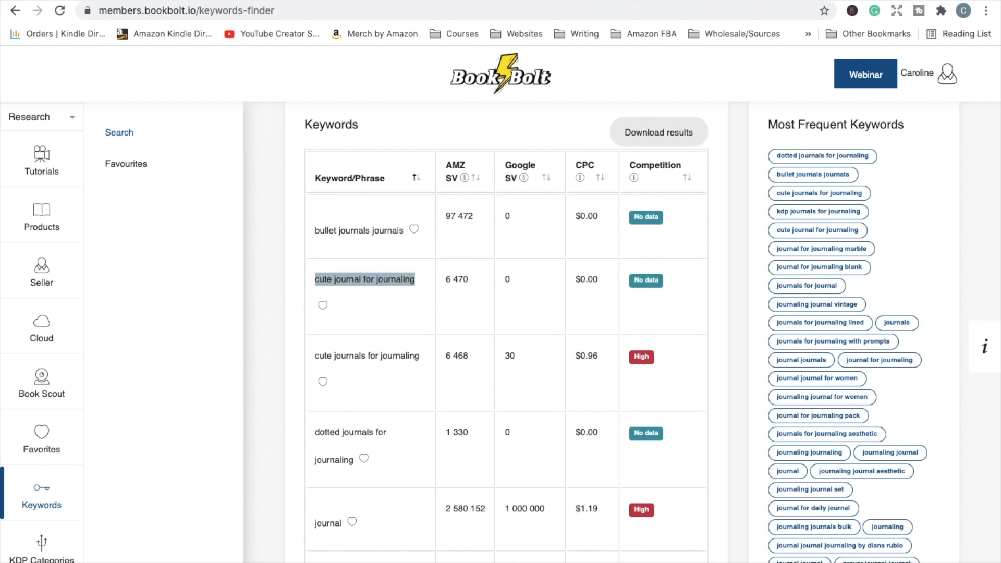
pyautogui.hotkey('ctrl', 'Tab')
pyautogui.click(331, 185)
pyautogui.hotkey('ctrl', 'v')
pyautogui.press('Tab')
pyautogui.hotkey('ctrl', 'v')
pyautogui.press('Tab')
pyautogui.hotkey('ctrl', 'v')
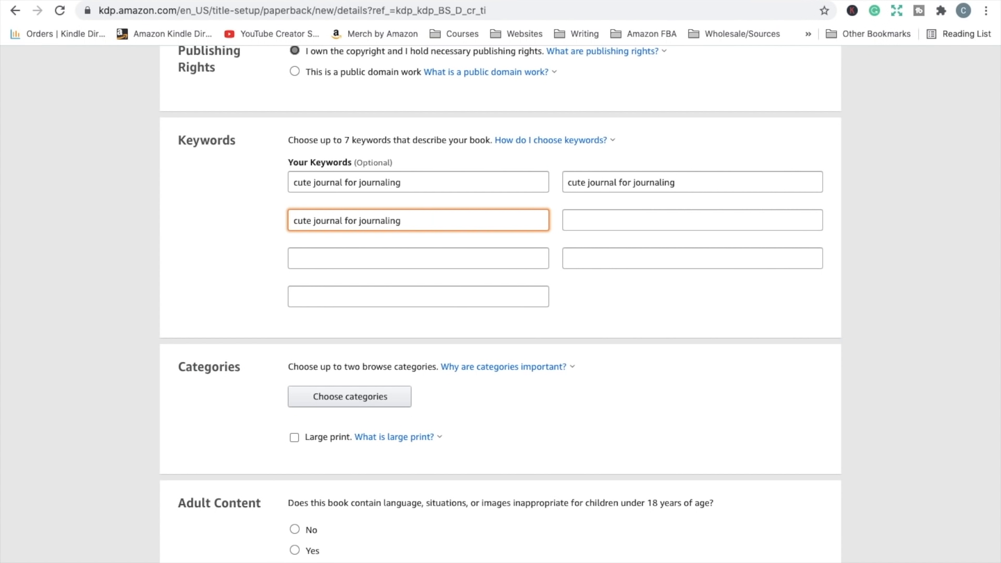
# - Fill the remaining four keyword fields with "cute journal for journaling"
pyautogui.write('cute journal for journa')
pyautogui.moveTo(494, 220); pyautogui.dragTo(402, 221)
pyautogui.press('BackSpace')
pyautogui.click(615, 221)
pyautogui.hotkey('ctrl', 'v')
pyautogui.click(533, 262)
pyautogui.hotkey('ctrl', 'v')
pyautogui.click(668, 264)
pyautogui.hotkey('ctrl', 'v')
pyautogui.click(490, 297)
pyautogui.hotkey('ctrl', 'v')
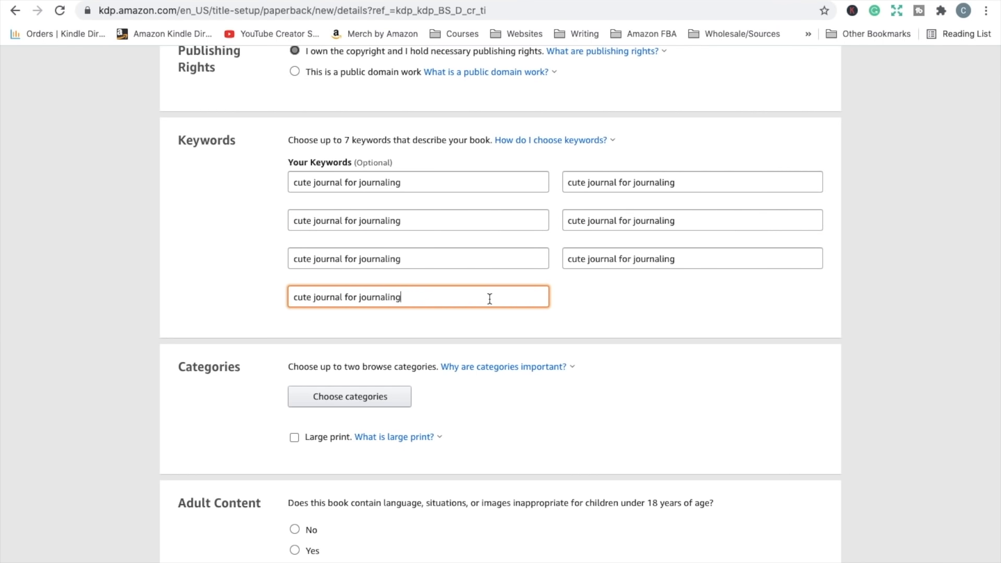
# - Open the paperback's category chooser and browse the subcategories under Nonfiction
pyautogui.click(505, 366)
pyautogui.scroll(-3, 513, 371)
pyautogui.click(510, 365)
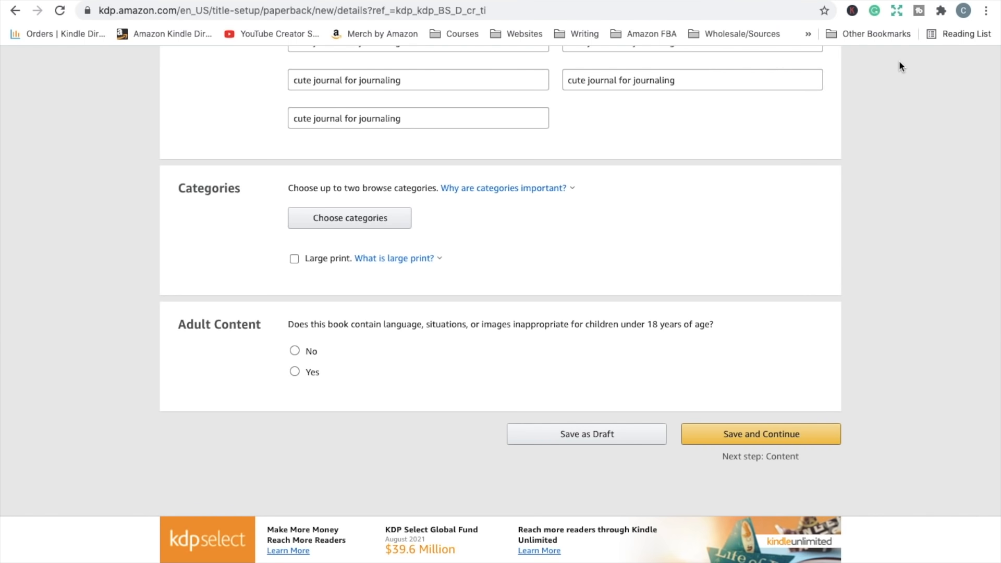
pyautogui.click(365, 225)
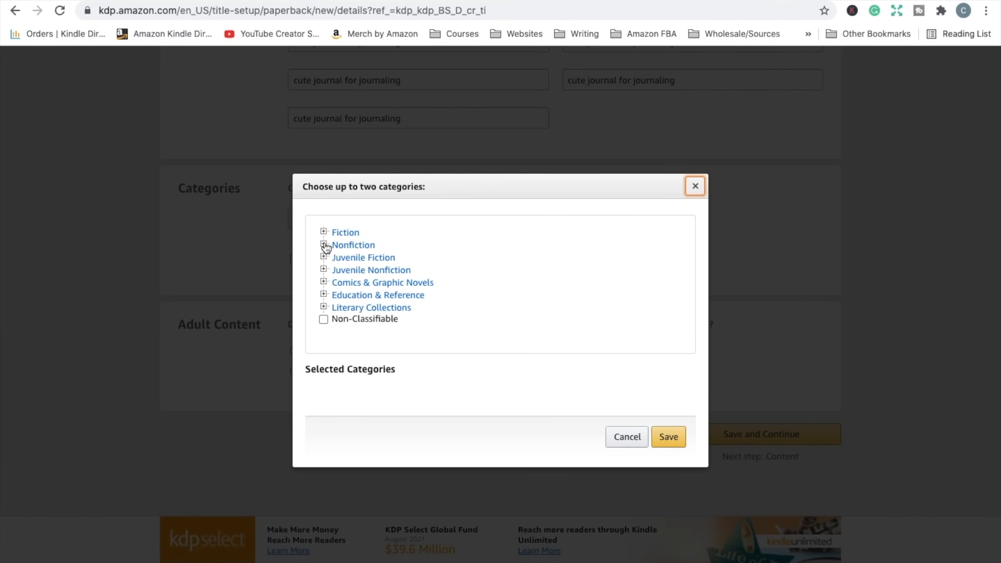
pyautogui.click(324, 246)
pyautogui.click(324, 245)
pyautogui.click(323, 245)
pyautogui.scroll(-4, 347, 290)
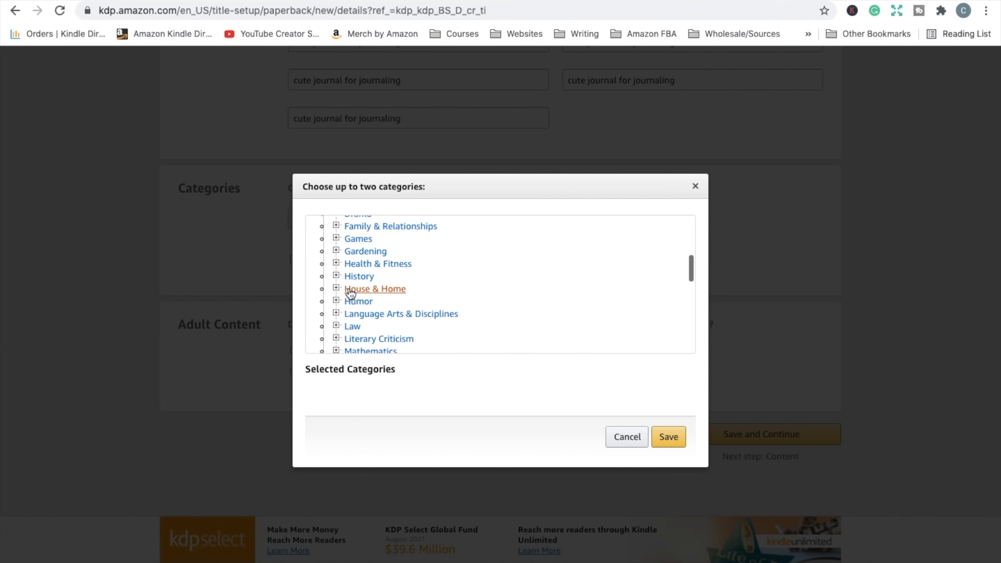
pyautogui.scroll(-2, 348, 287)
pyautogui.scroll(10, 349, 286)
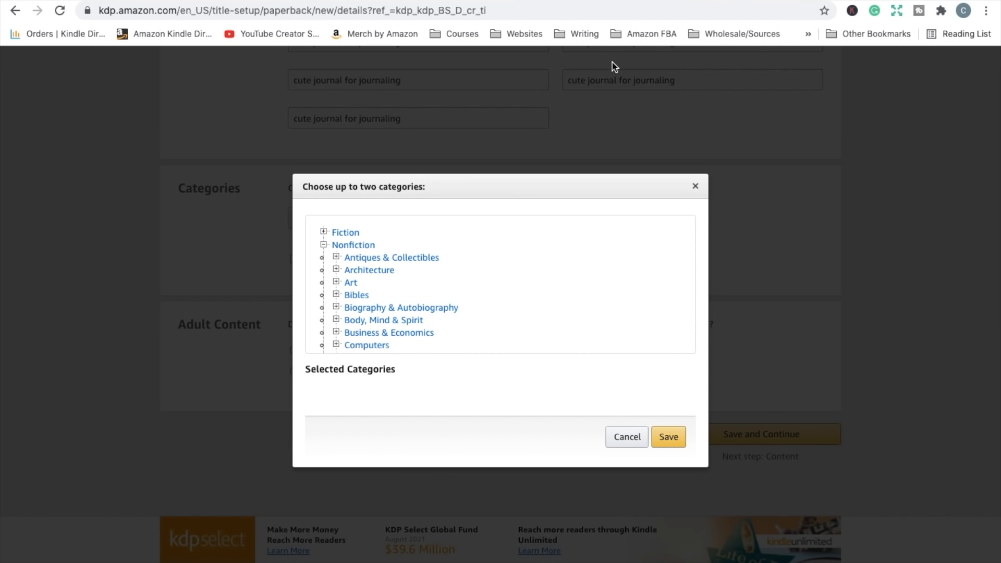
# - Search Book Bolt's KDP category finder for "journal"
pyautogui.hotkey('ctrl', 'Tab')
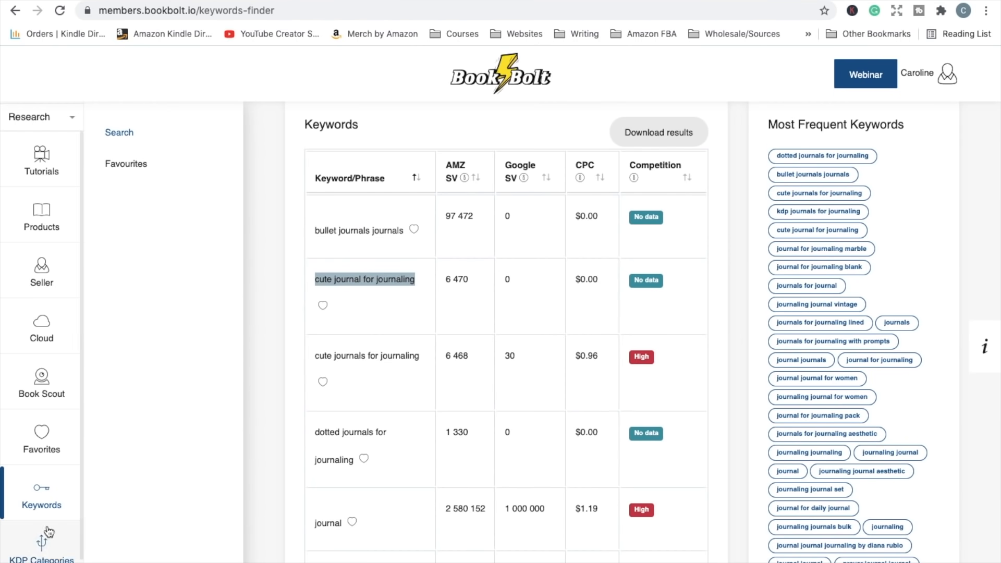
pyautogui.click(948, 73)
pyautogui.click(912, 211)
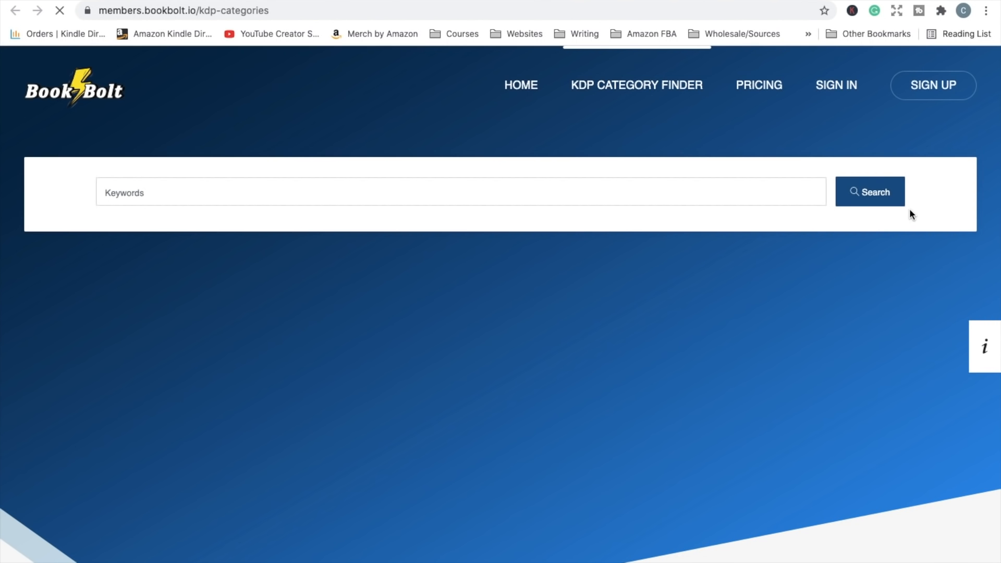
pyautogui.click(140, 181)
pyautogui.write('journal')
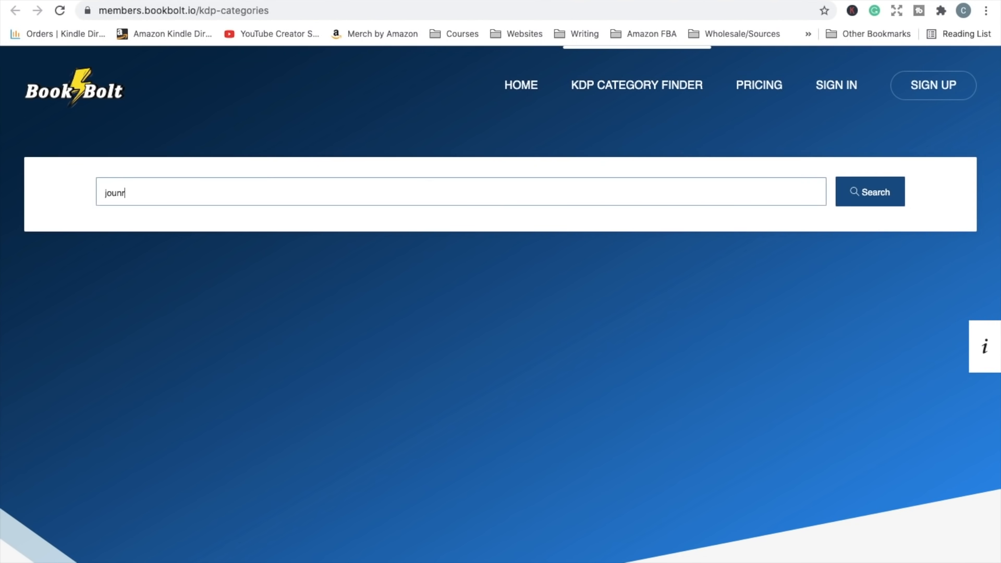
pyautogui.press('Return')
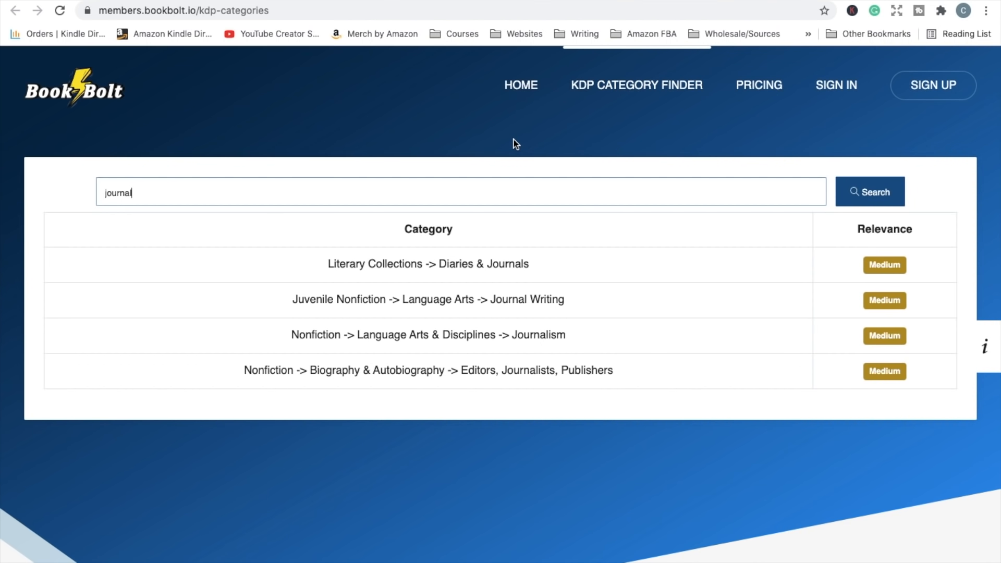
# - In KDP's category chooser, collapse Nonfiction and select Literary Collections > Diaries & Journals as the paperback's first category
pyautogui.click(618, 1)
pyautogui.scroll(-3, 362, 320)
pyautogui.scroll(3, 340, 263)
pyautogui.click(324, 245)
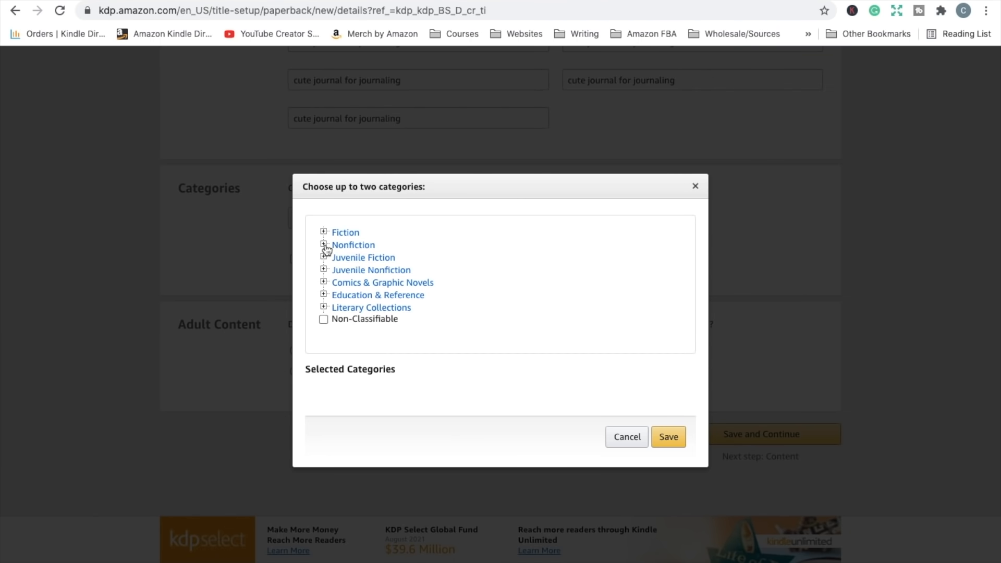
pyautogui.click(323, 307)
pyautogui.scroll(-2, 329, 312)
pyautogui.scroll(-3, 352, 317)
pyautogui.click(336, 284)
pyautogui.scroll(1, 346, 287)
pyautogui.scroll(5, 347, 288)
pyautogui.click(324, 307)
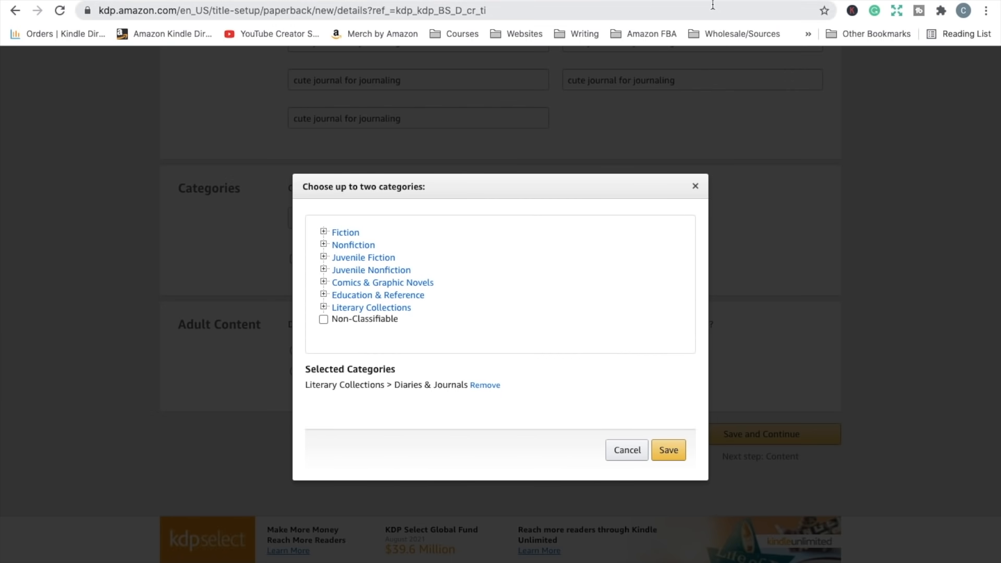
# - Add Juvenile Nonfiction > Language Arts > Journal Writing as the second category and save the category selection
pyautogui.click(149, 0)
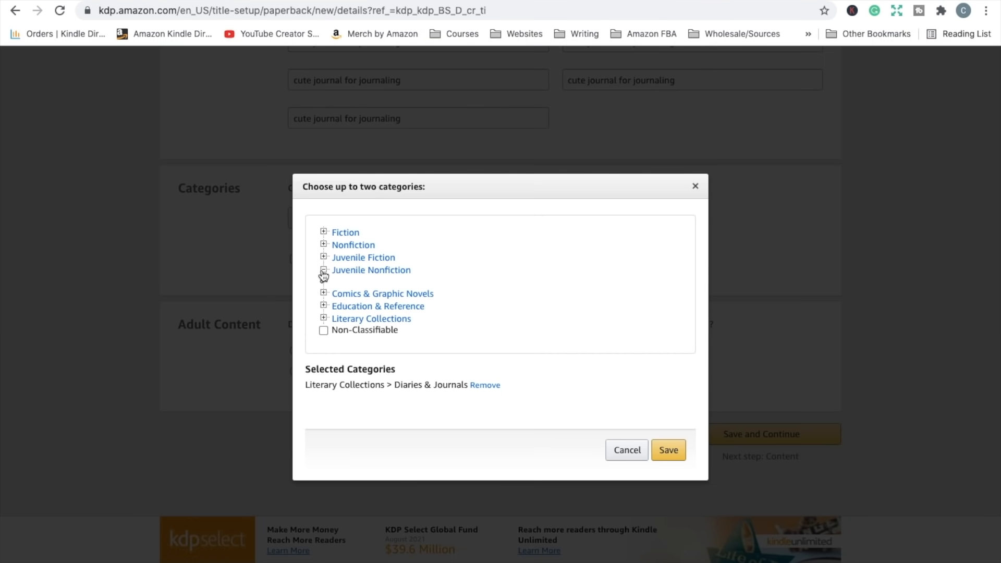
pyautogui.scroll(-6, 347, 310)
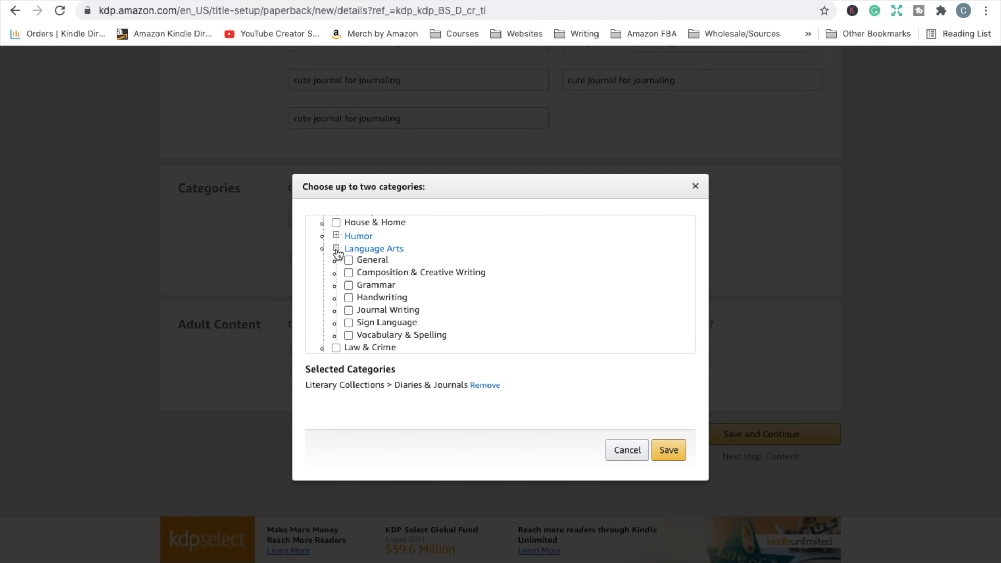
pyautogui.scroll(-1, 358, 300)
pyautogui.click(349, 284)
pyautogui.click(679, 453)
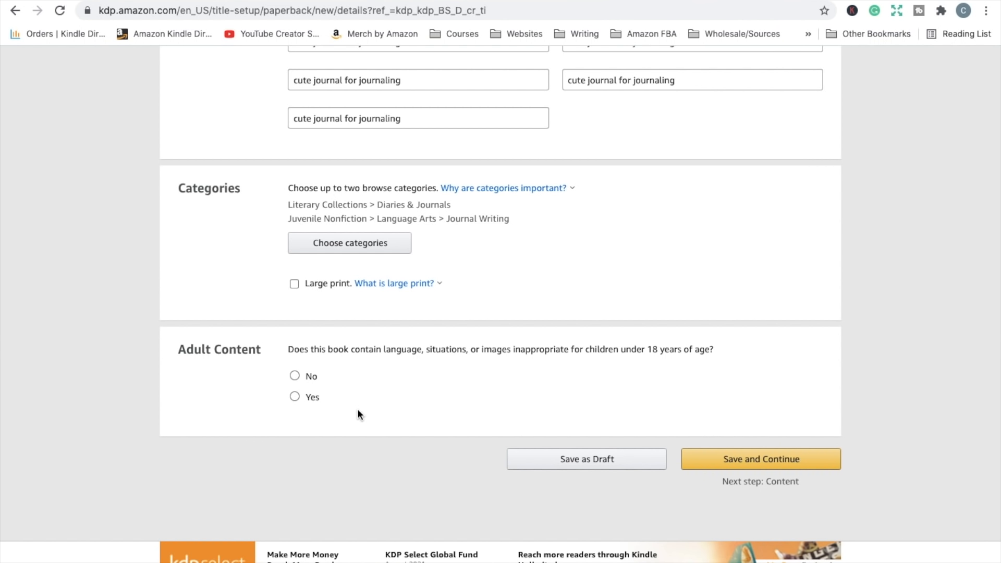
# - Declare that the book has no adult content, save the paperback details and continue to the content page
pyautogui.click(298, 376)
pyautogui.click(771, 468)
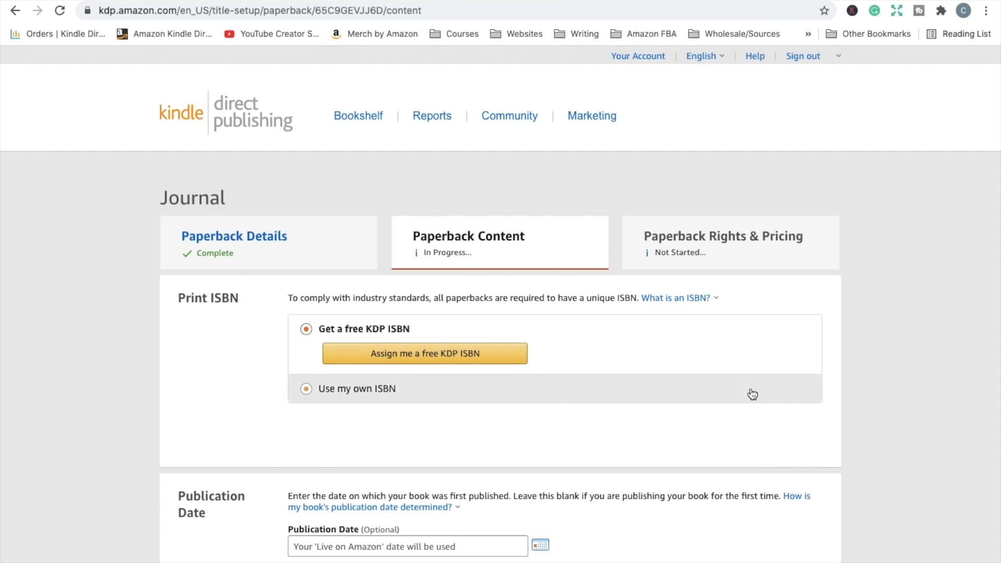
# - Assign a free KDP ISBN to the paperback
pyautogui.scroll(-2, 751, 392)
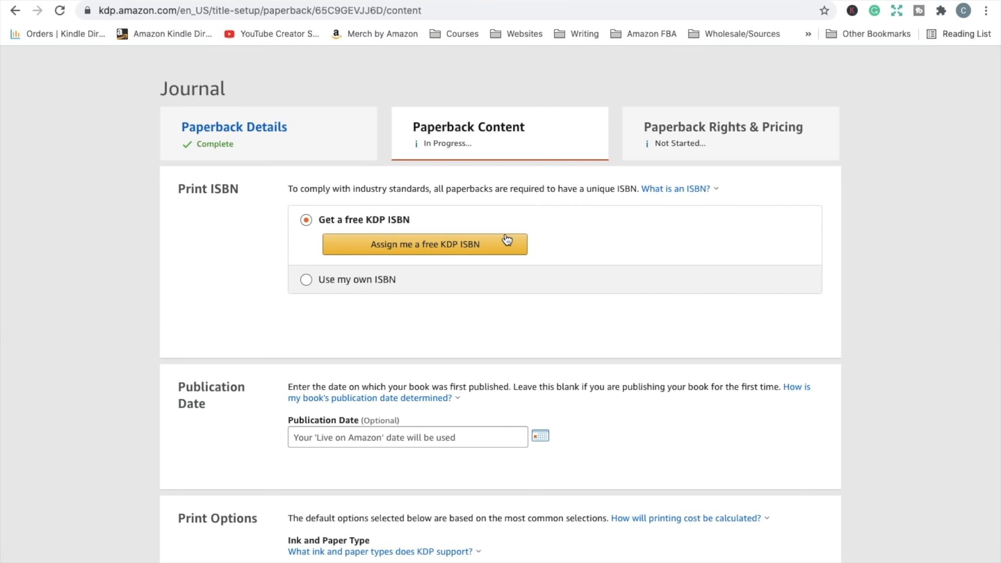
pyautogui.click(404, 282)
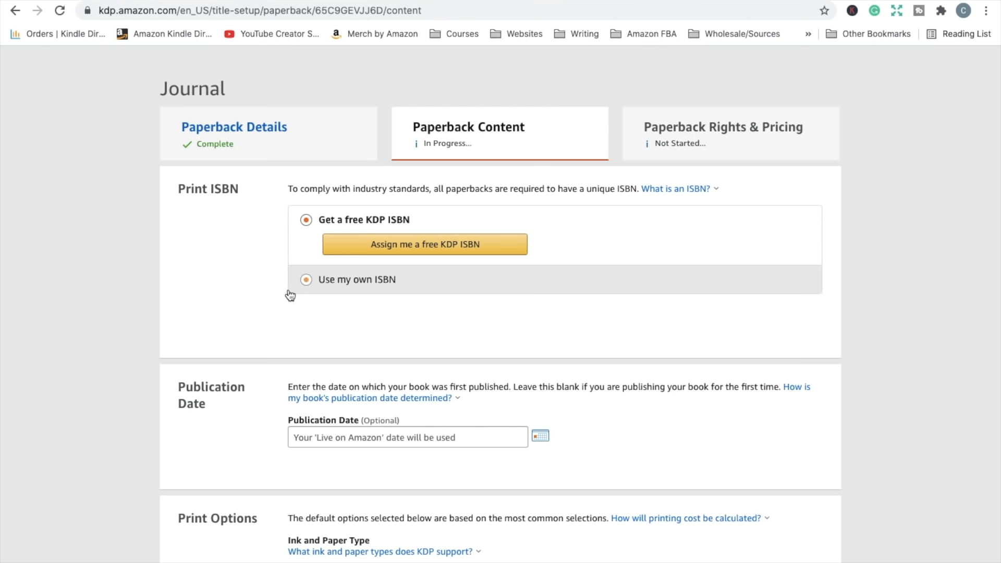
pyautogui.click(433, 252)
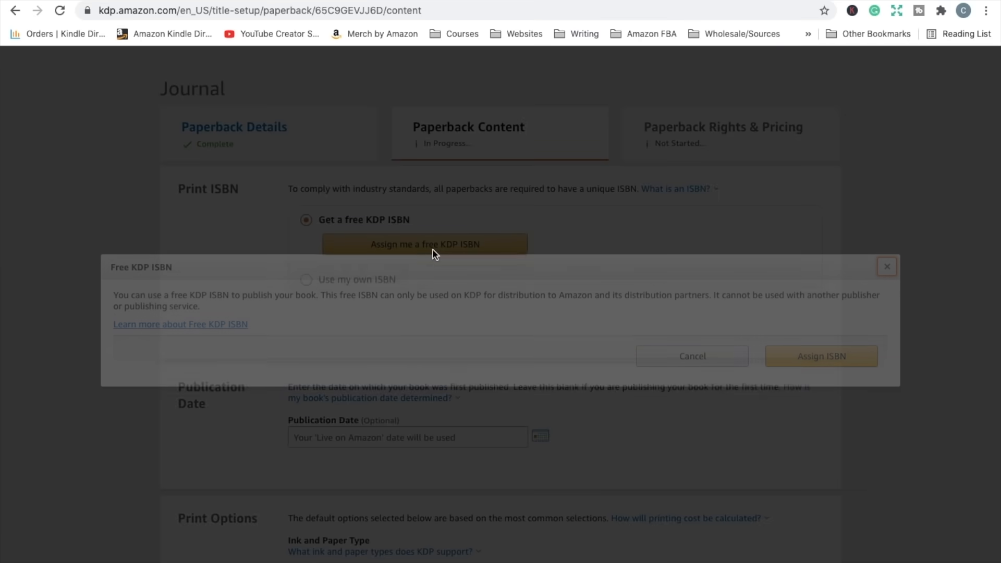
pyautogui.click(806, 365)
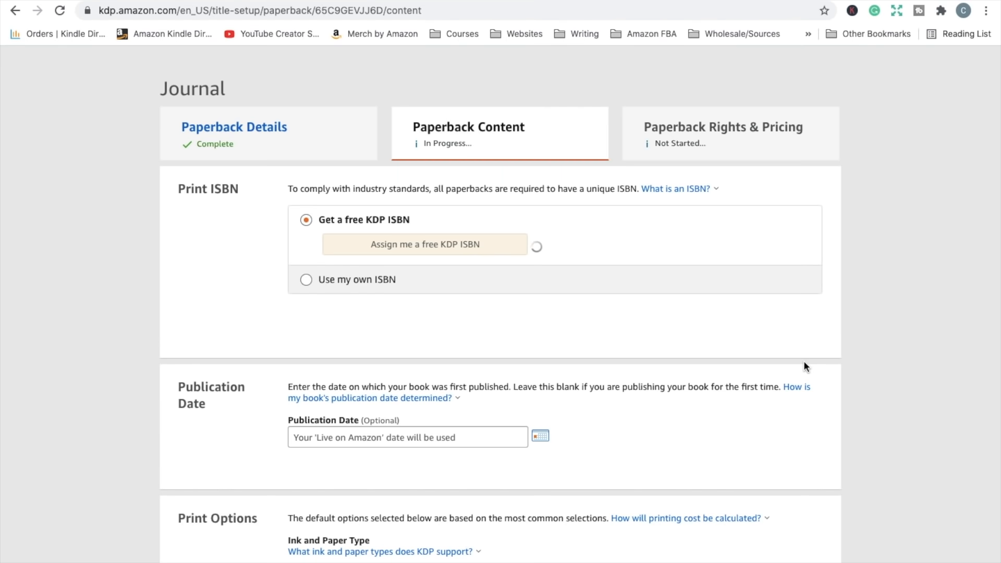
# - Set the paperback's bleed setting to Bleed (PDF only) in the print options
pyautogui.scroll(-8, 804, 350)
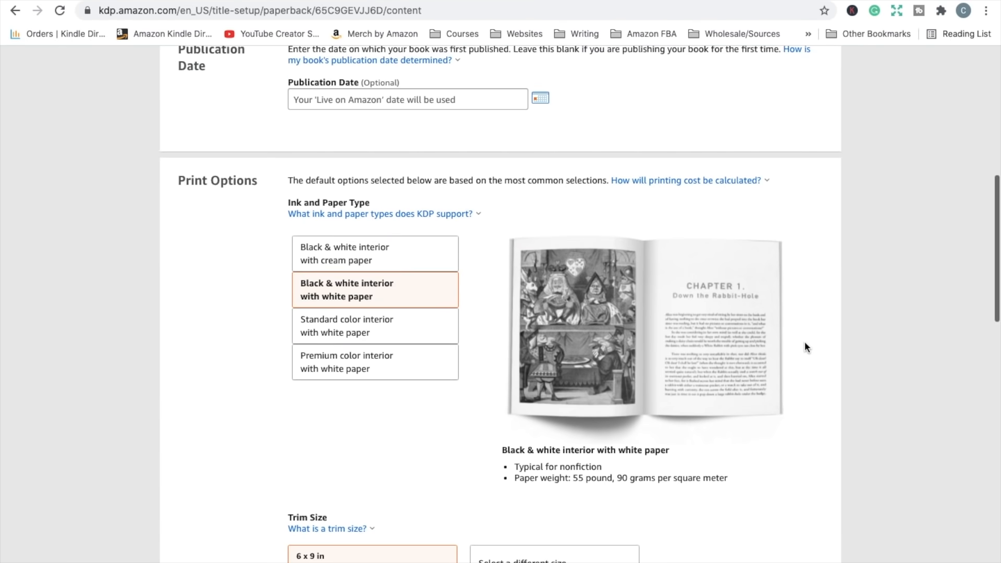
pyautogui.scroll(-2, 806, 339)
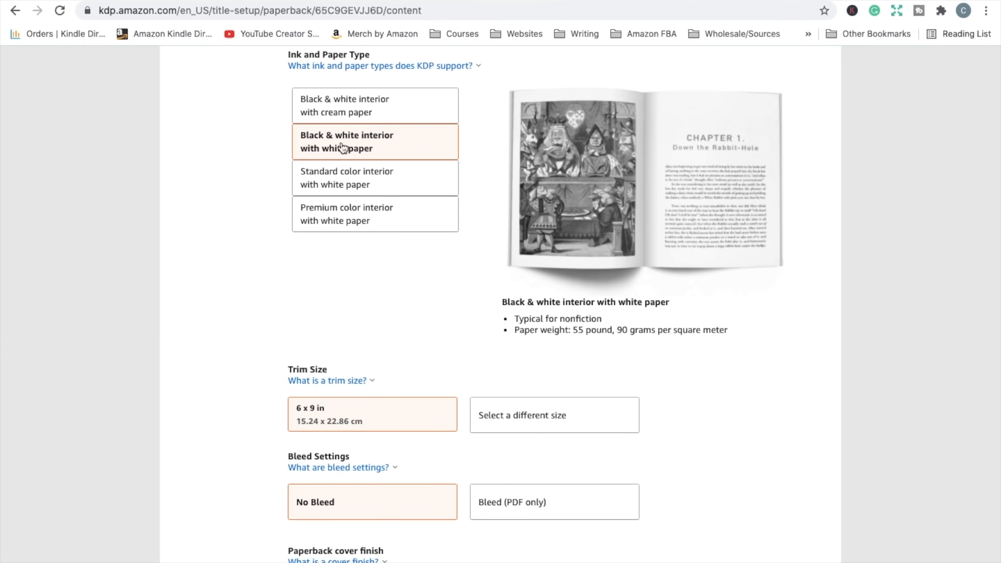
pyautogui.scroll(-5, 254, 140)
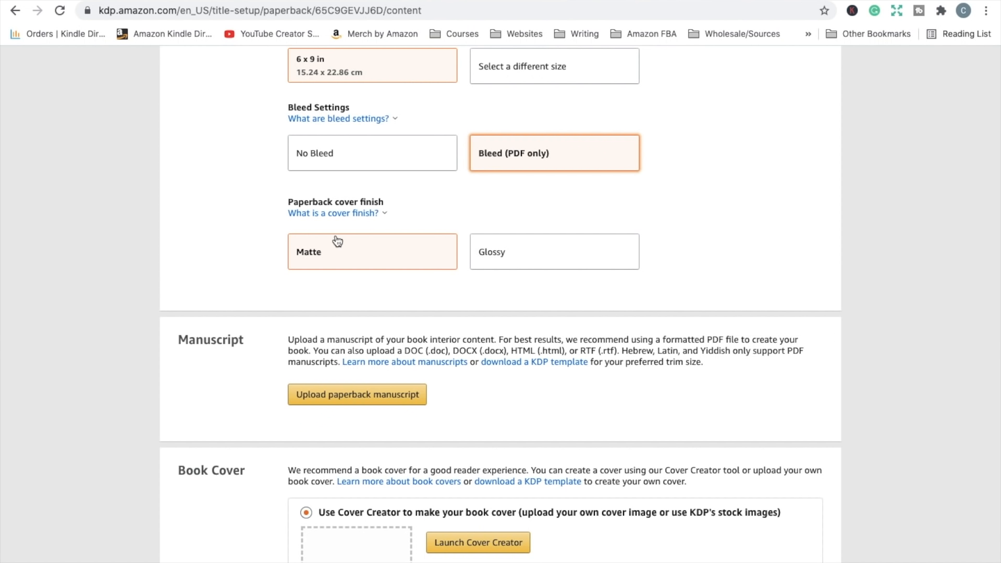
# - Upload the paperback manuscript and a ready-made cover as a print-ready PDF
pyautogui.scroll(-5, 195, 339)
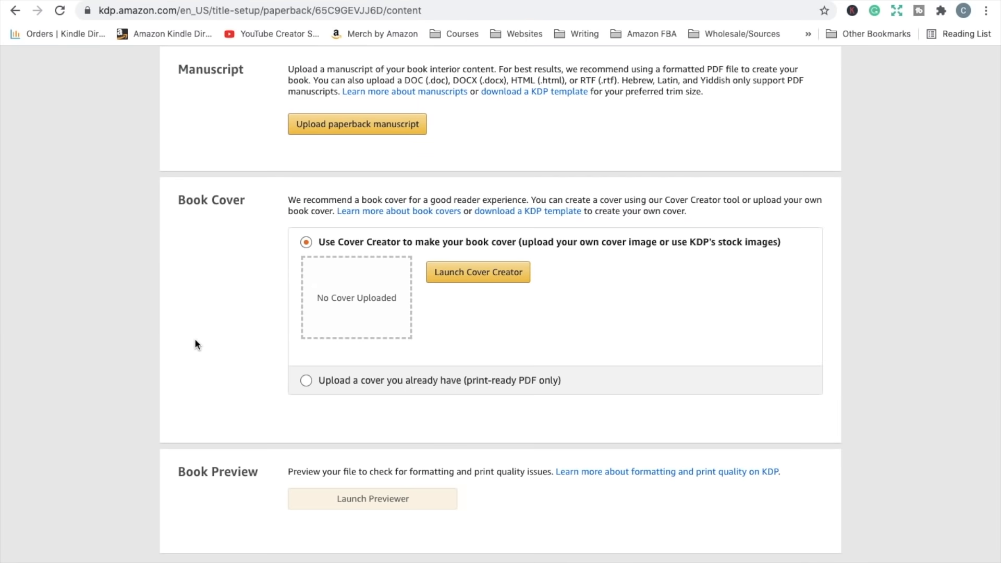
pyautogui.scroll(1, 196, 344)
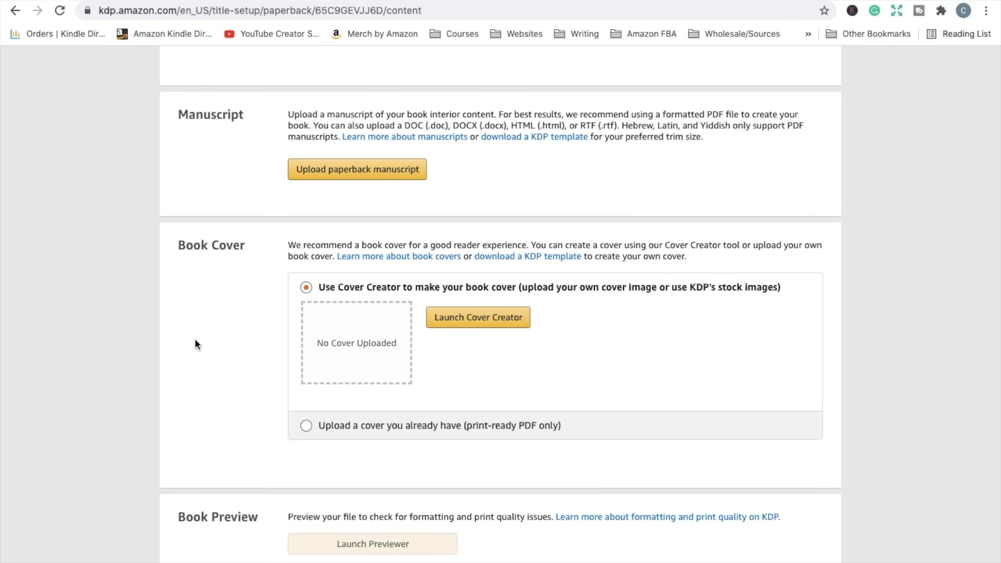
pyautogui.click(355, 172)
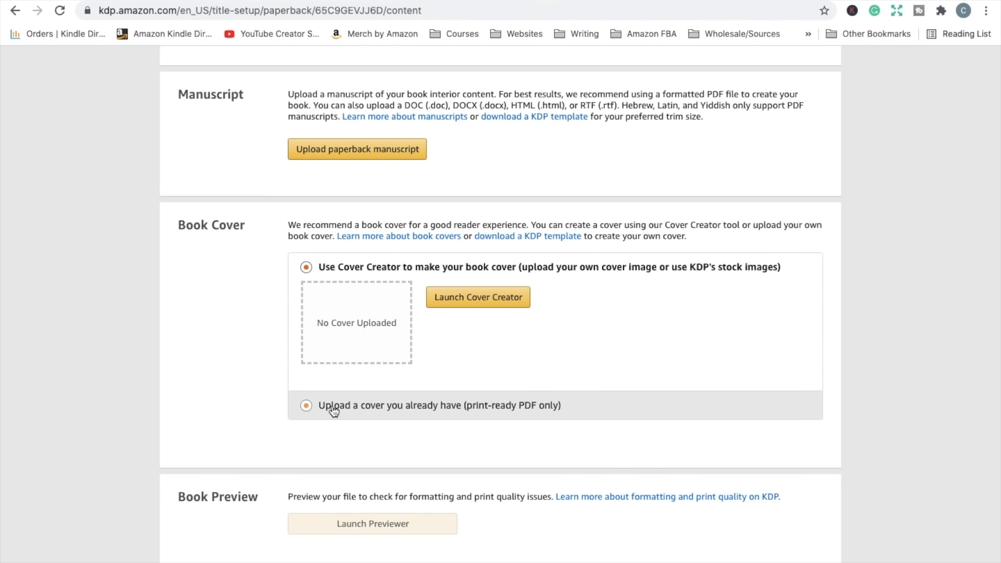
pyautogui.click(305, 405)
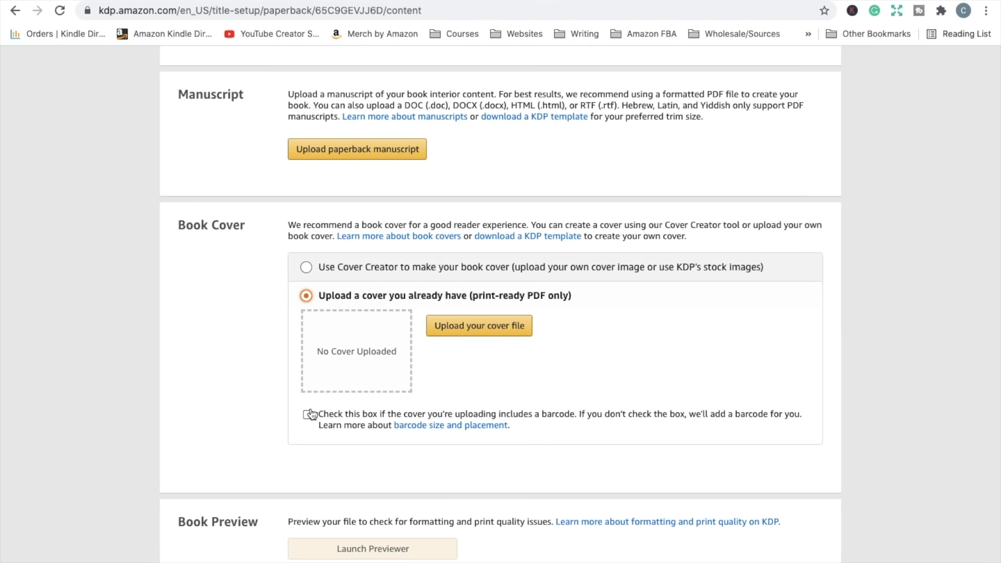
pyautogui.click(469, 328)
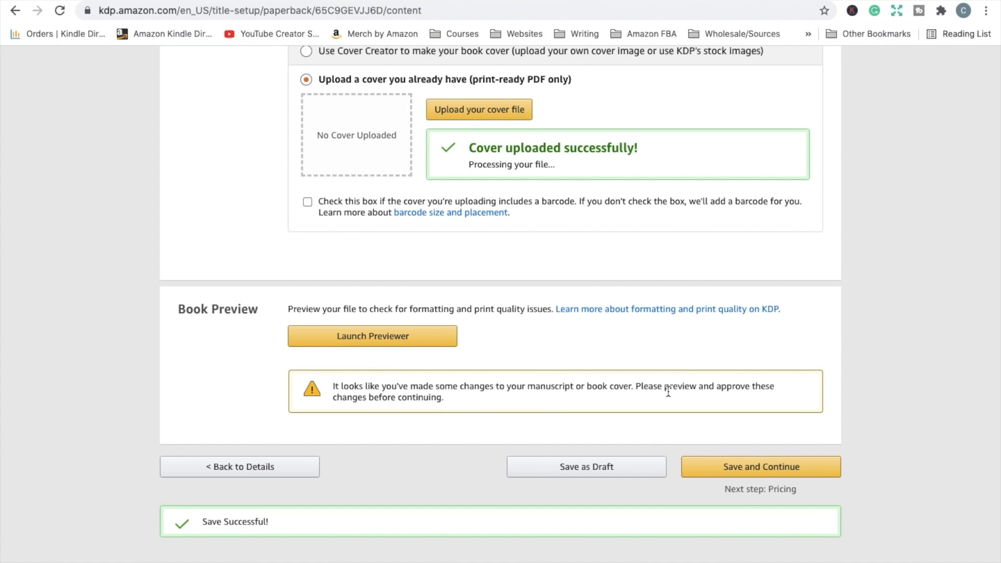
# - Launch the print previewer, inspect the leopard-print cover and page forward through the journal's lined interior
pyautogui.click(376, 341)
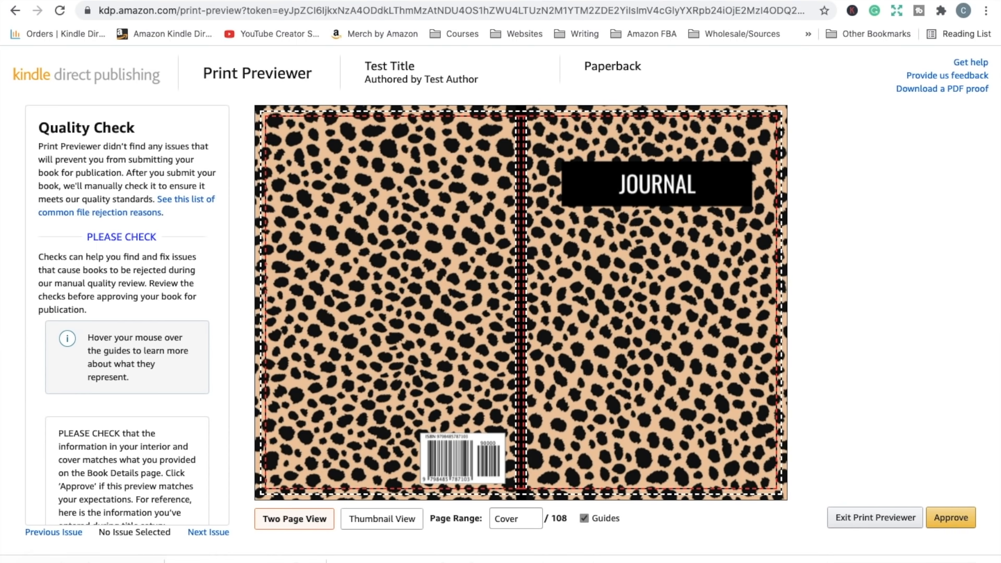
pyautogui.moveTo(720, 2)
pyautogui.moveTo(745, 254)
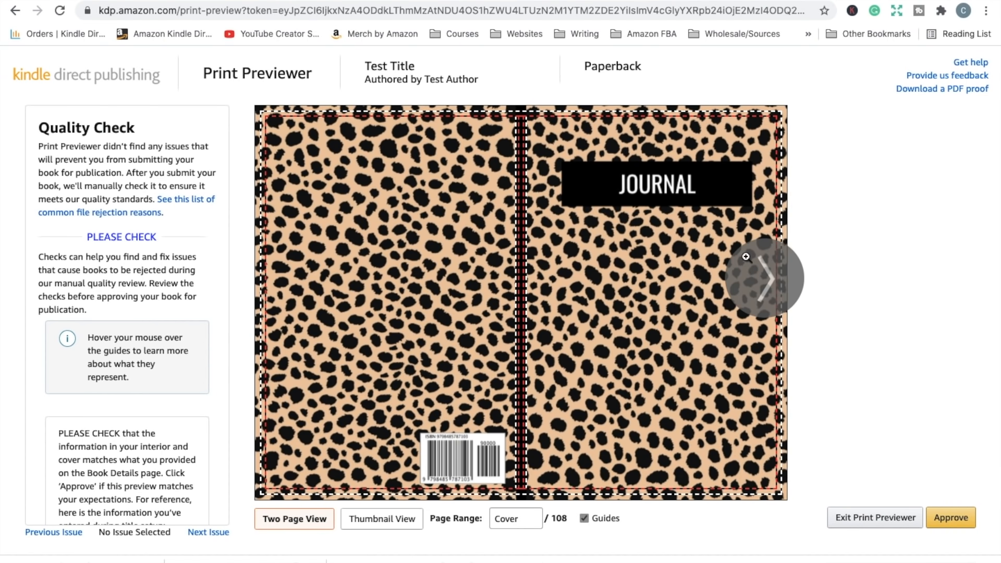
pyautogui.click(767, 278)
pyautogui.click(768, 277)
pyautogui.click(768, 277)
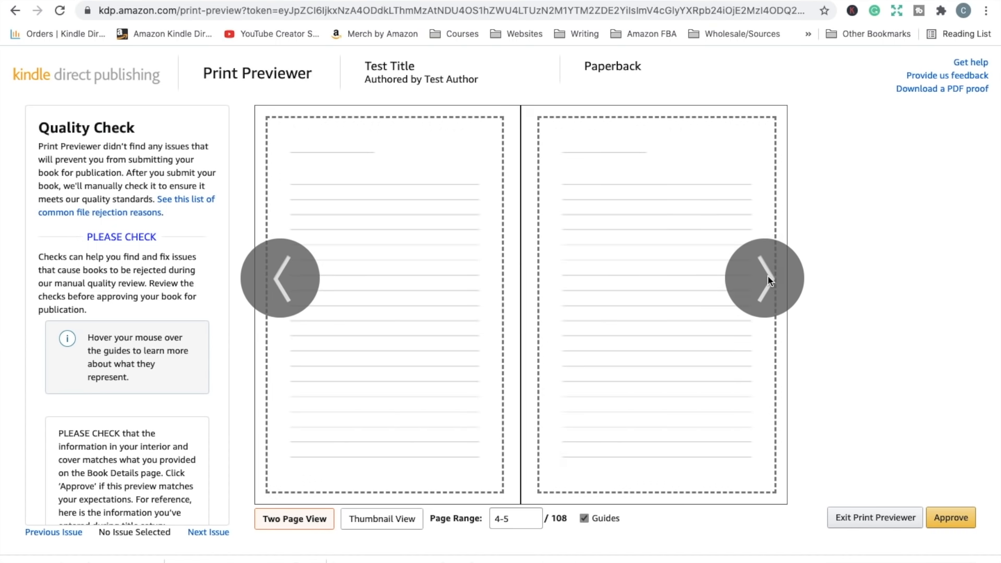
pyautogui.click(767, 278)
pyautogui.click(767, 277)
pyautogui.click(768, 276)
pyautogui.click(768, 276)
# - Page back to the cover, approve the print preview and continue to Paperback Rights & Pricing
pyautogui.click(280, 286)
pyautogui.click(280, 286)
pyautogui.click(279, 284)
pyautogui.click(279, 278)
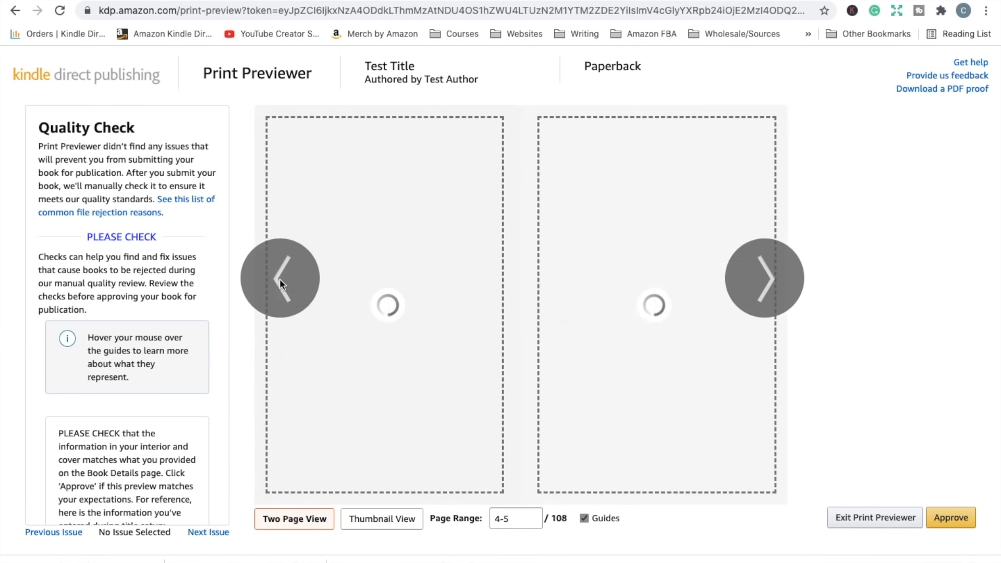
pyautogui.click(280, 279)
pyautogui.click(279, 279)
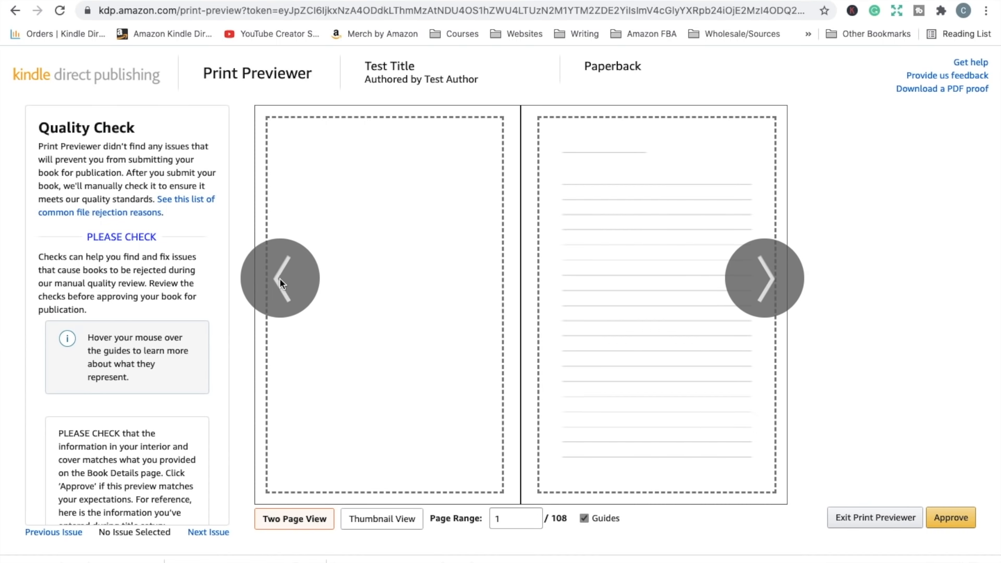
pyautogui.click(298, 300)
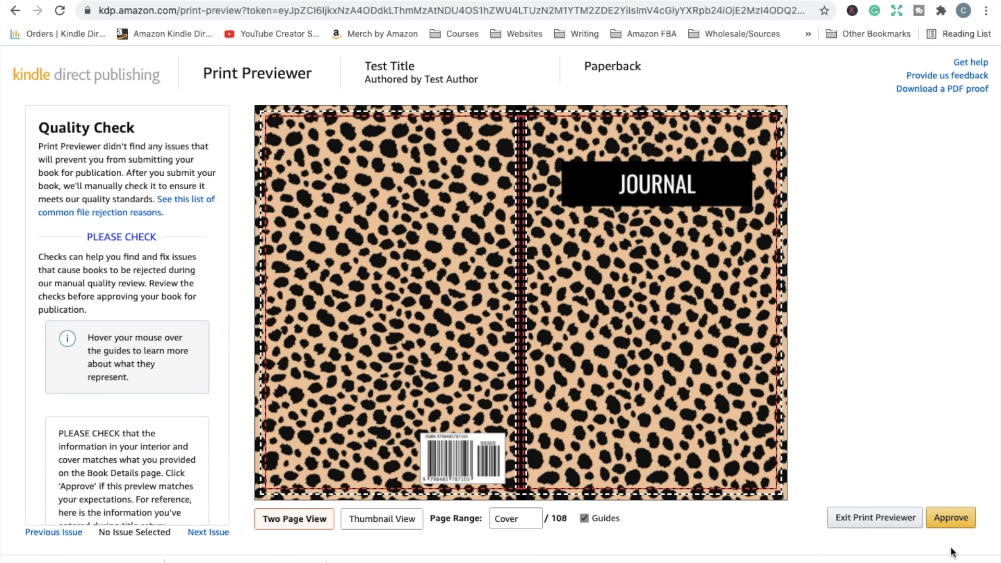
pyautogui.click(769, 356)
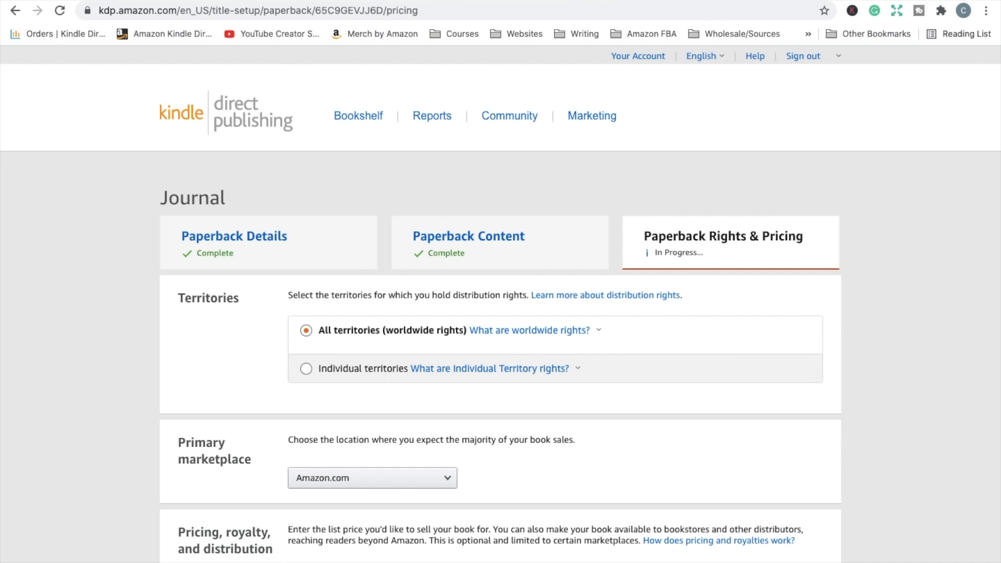
# - Search Book Bolt's product research for "journal" in the General category and examine the lowest, highest and average prices
pyautogui.click(62, 0)
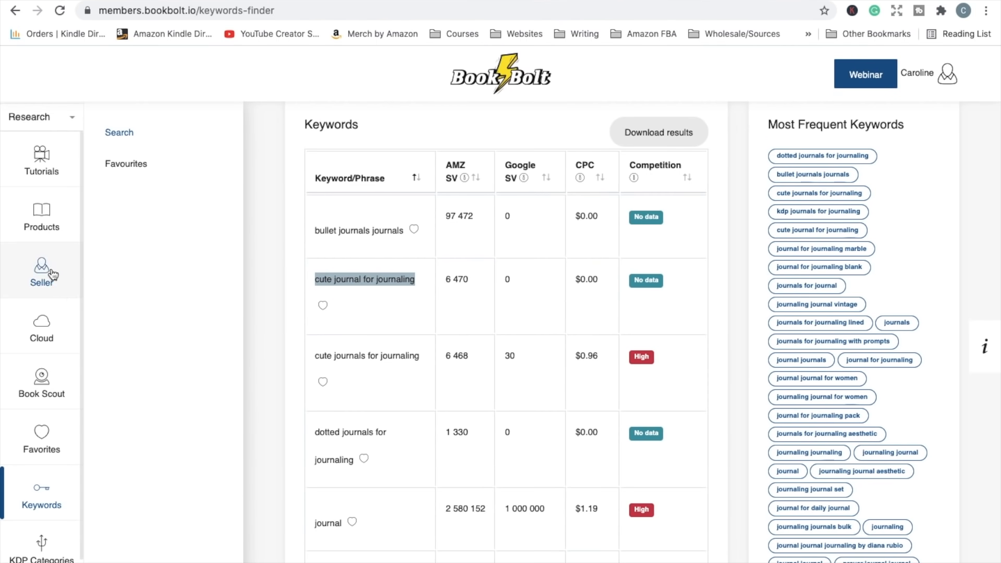
pyautogui.click(50, 219)
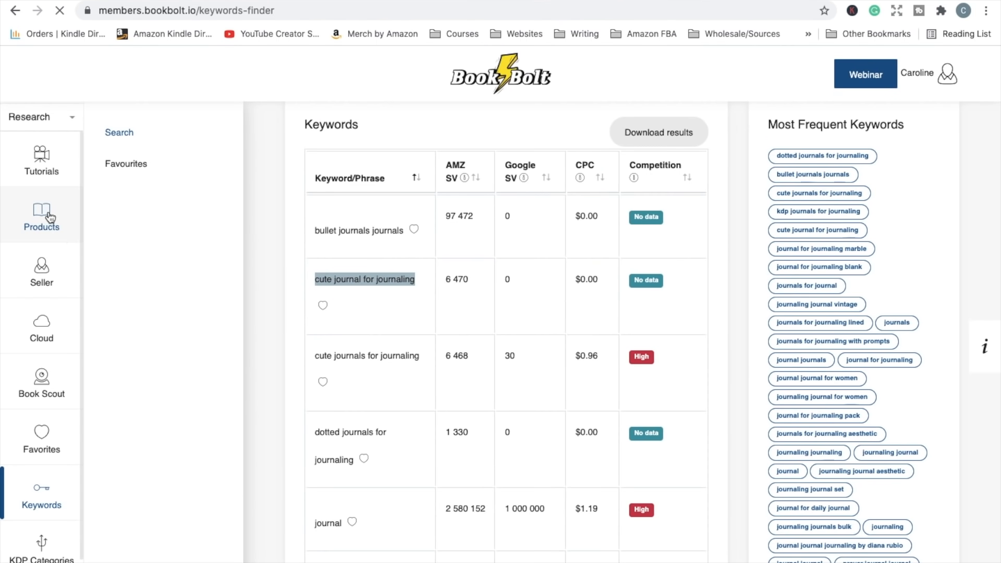
pyautogui.click(268, 188)
pyautogui.write('journal')
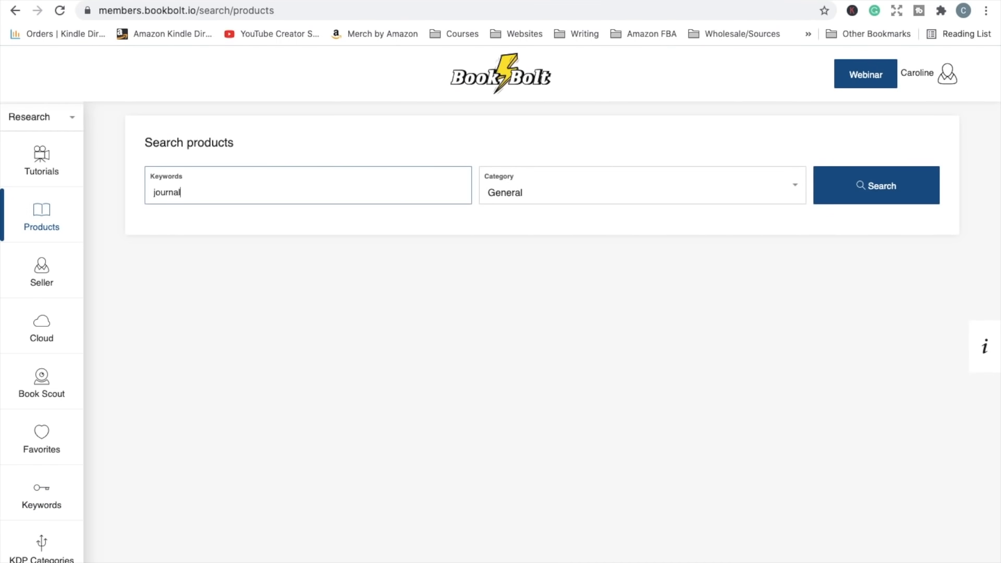
pyautogui.press('Return')
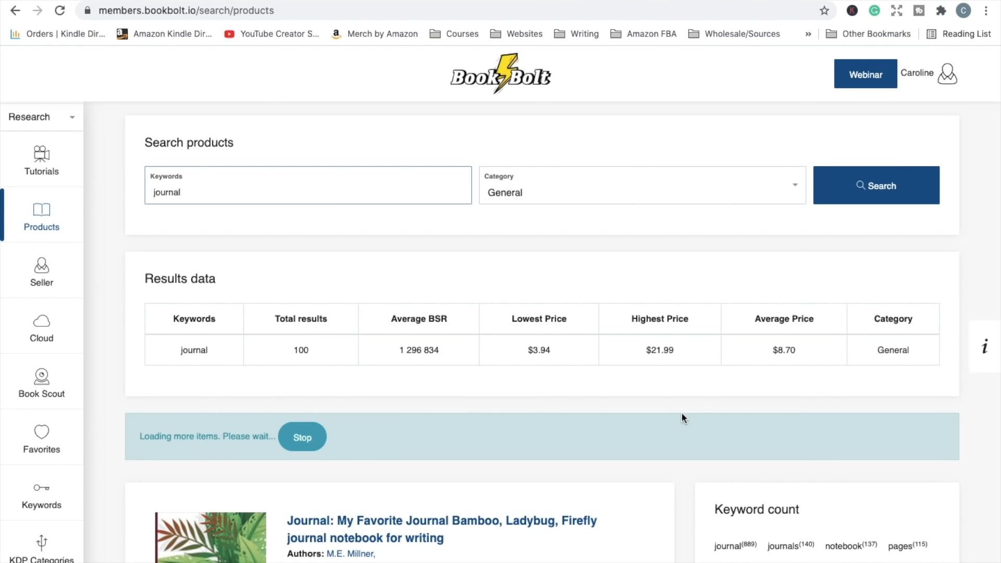
pyautogui.scroll(-2, 682, 412)
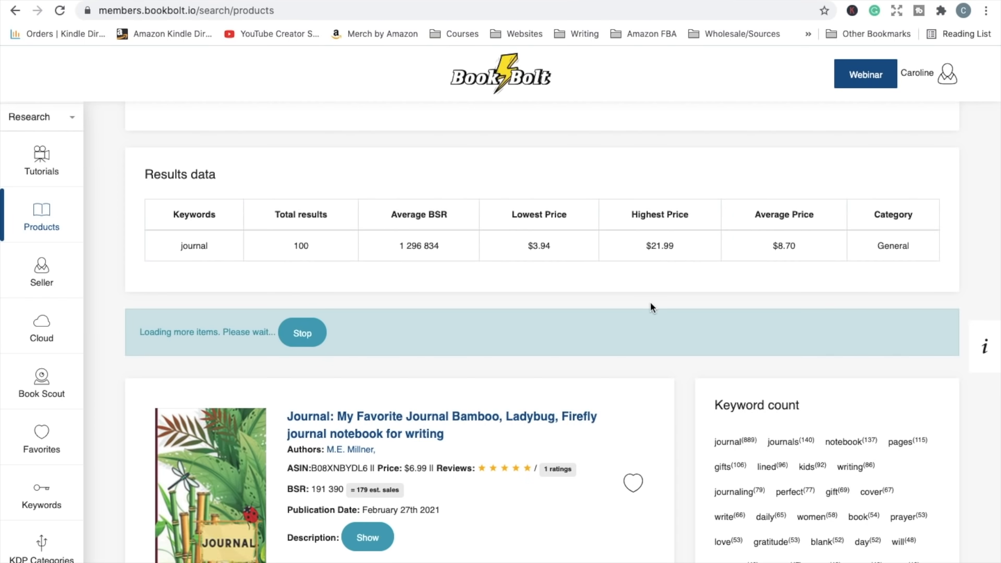
pyautogui.scroll(-3, 650, 301)
pyautogui.scroll(4, 884, 264)
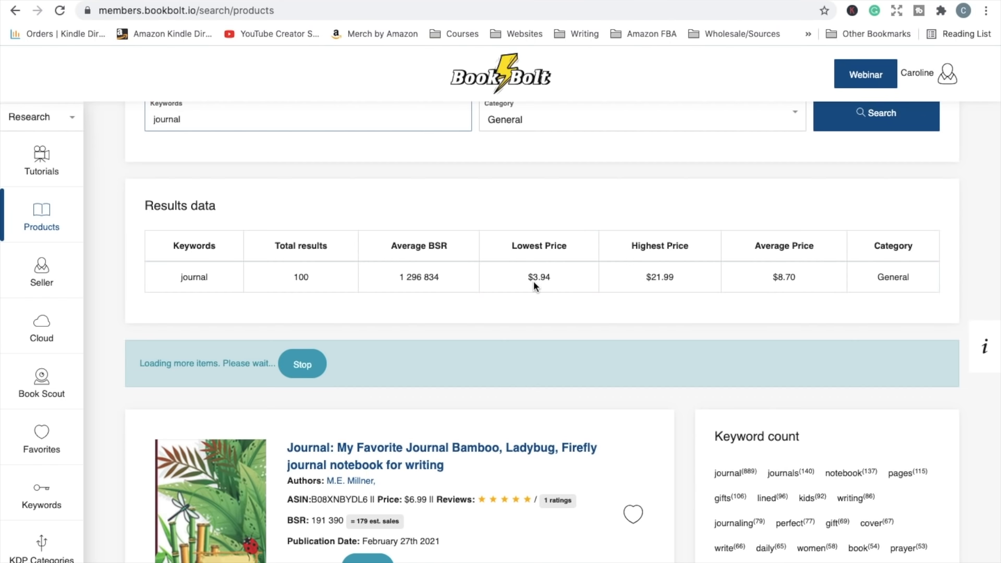
# - Switch to the Amazon search results for "notebook" and examine the prices of comparable paperback notebooks
pyautogui.click(799, 1)
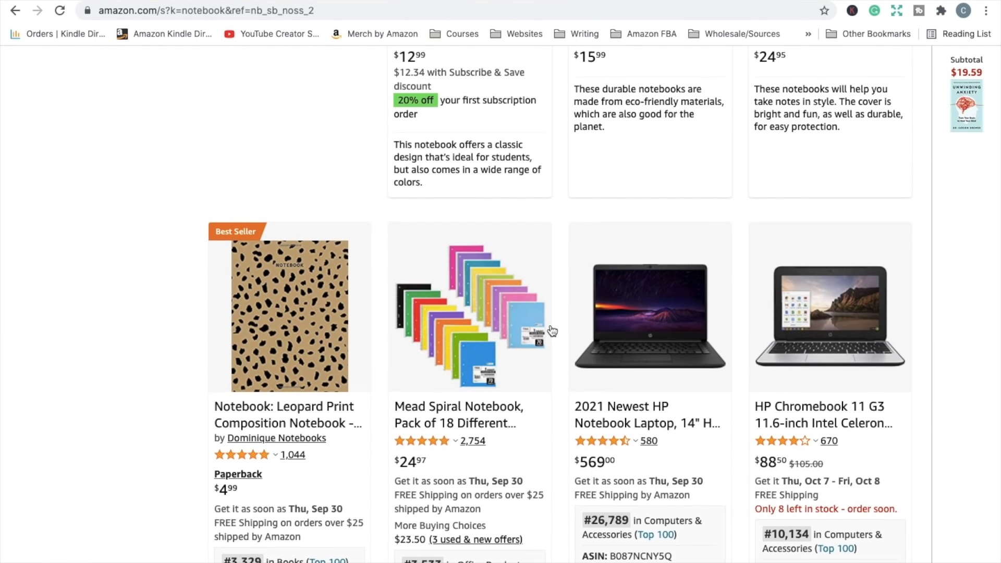
pyautogui.scroll(-6, 549, 326)
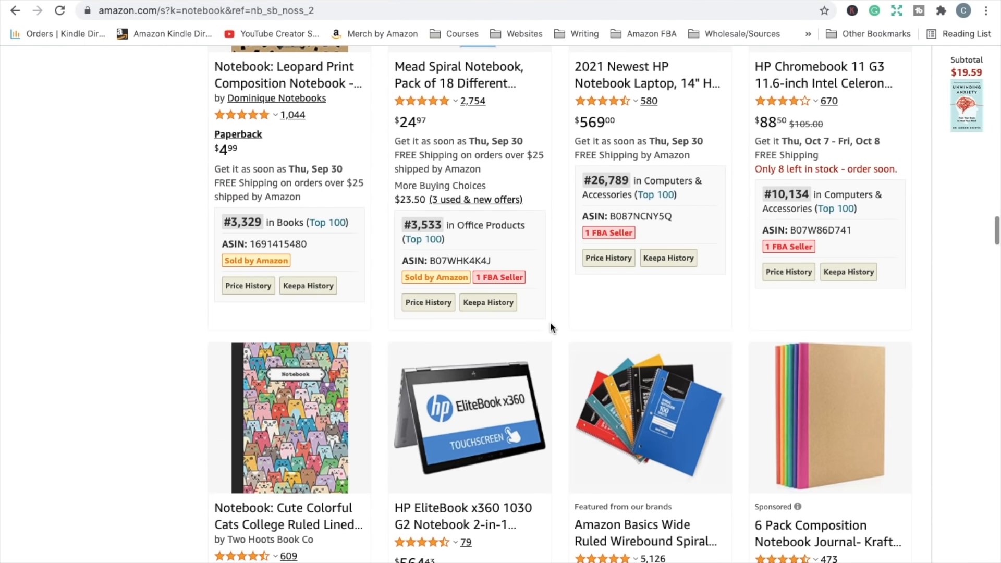
pyautogui.scroll(-6, 549, 322)
pyautogui.scroll(-8, 324, 269)
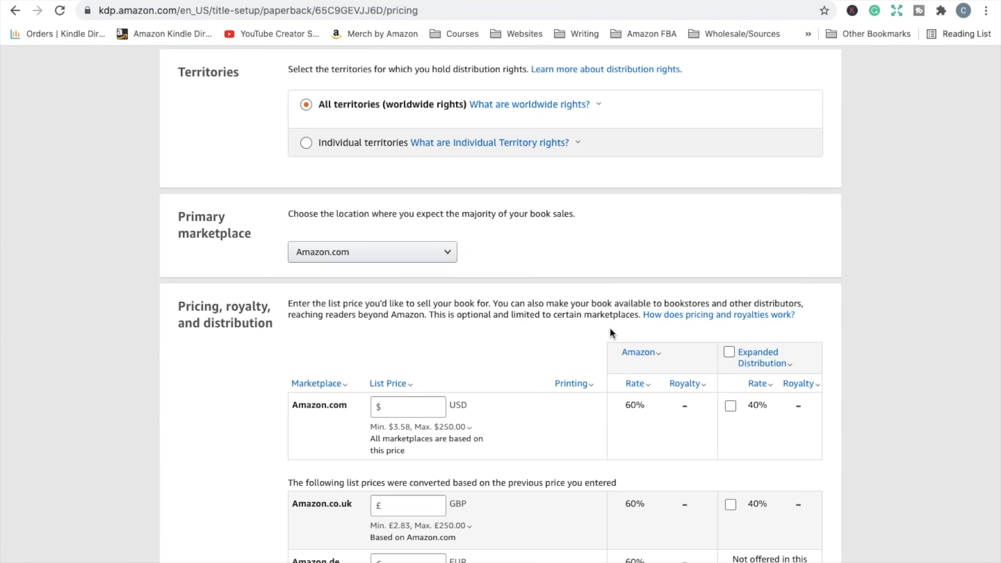
# - In the KDP paperback pricing, set the Amazon.com list price to 7.99 USD
pyautogui.click(415, 409)
pyautogui.write('7.99')
pyautogui.press('Tab')
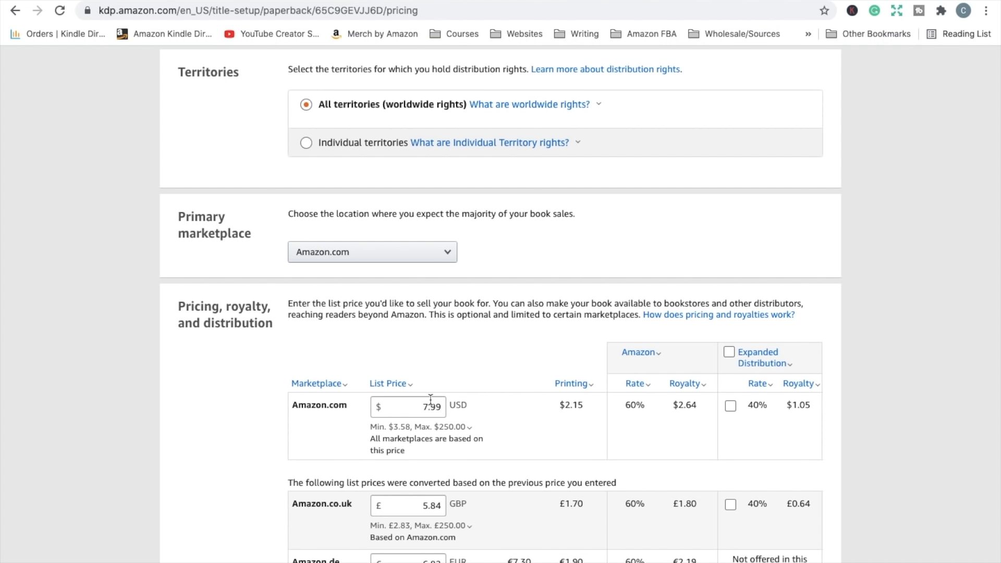
# - Try the Expanded Distribution option, read its explanation, and toggle it on and back off for Amazon.com
pyautogui.scroll(-4, 431, 399)
pyautogui.click(729, 166)
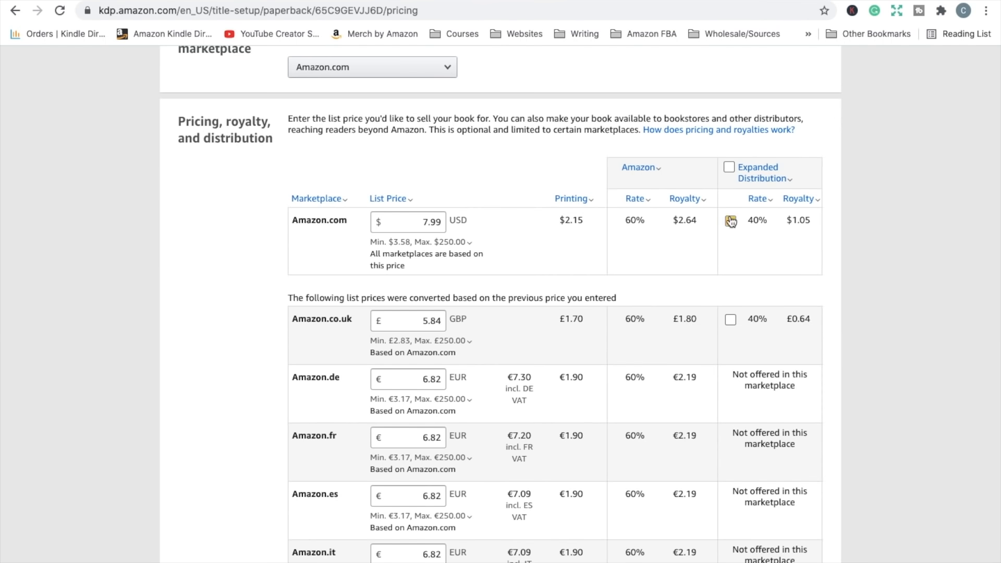
pyautogui.click(730, 167)
pyautogui.click(791, 180)
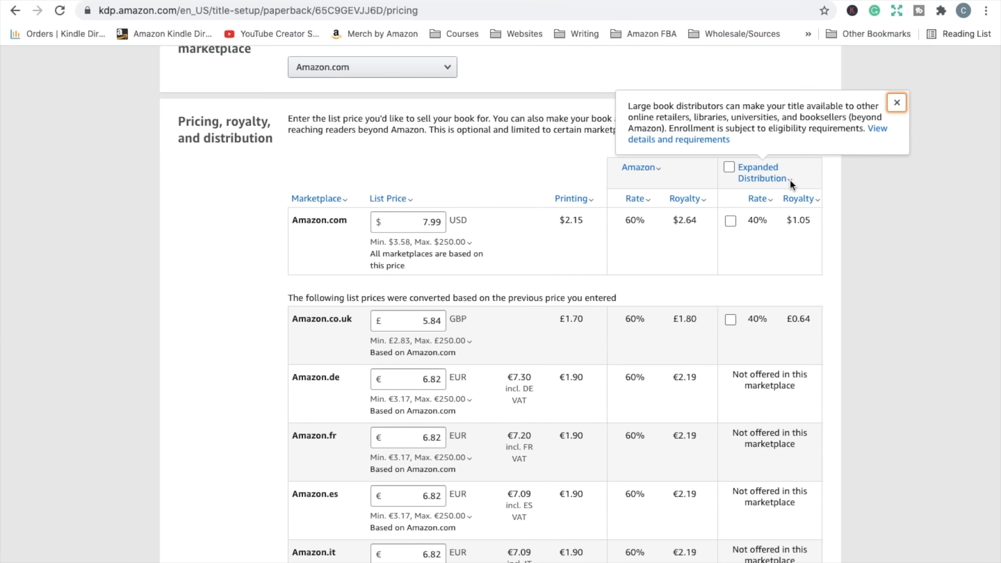
pyautogui.click(731, 221)
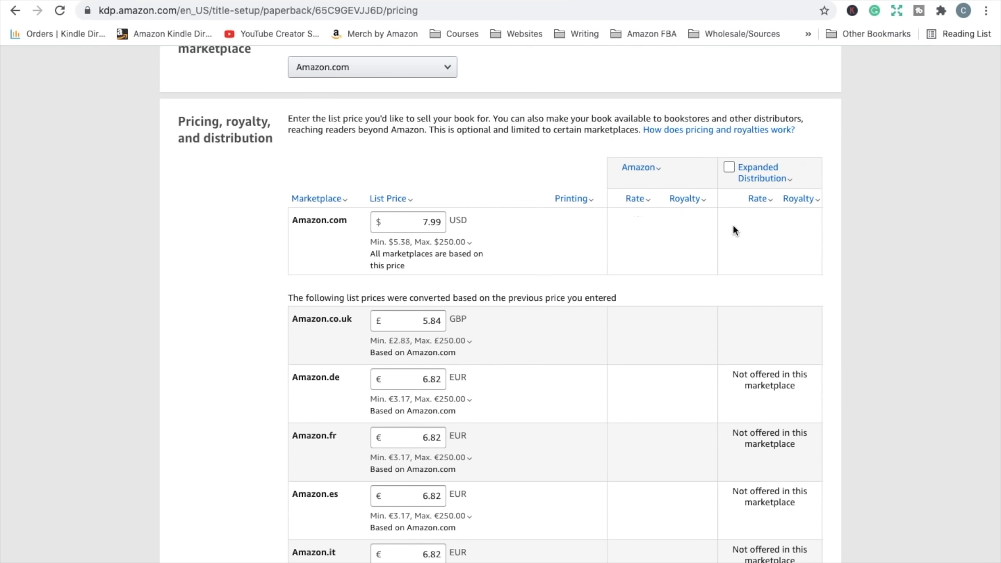
pyautogui.click(731, 223)
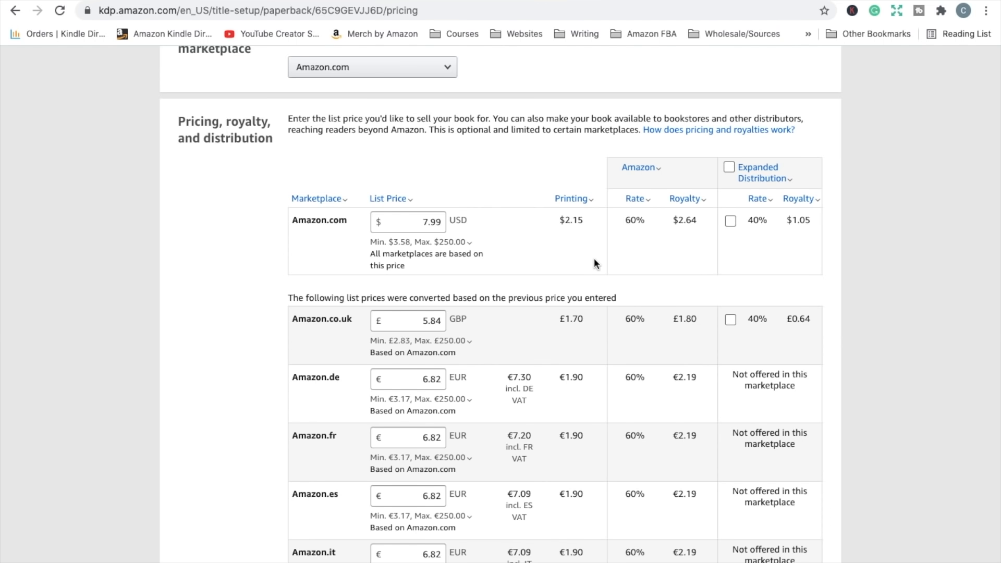
# - Review the converted marketplace prices and terms, publish the paperback, and close the submission notice
pyautogui.scroll(-3, 176, 371)
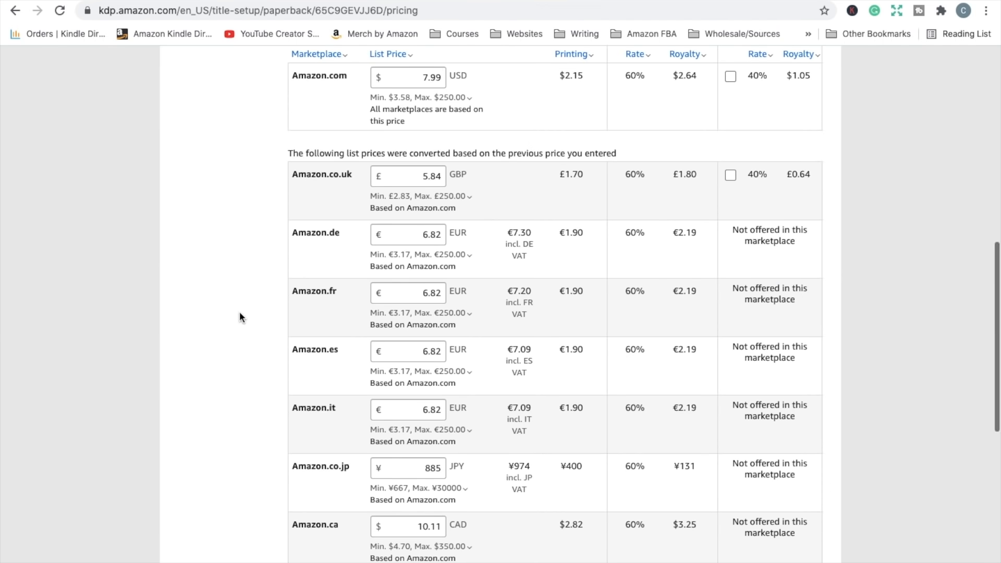
pyautogui.scroll(-4, 699, 238)
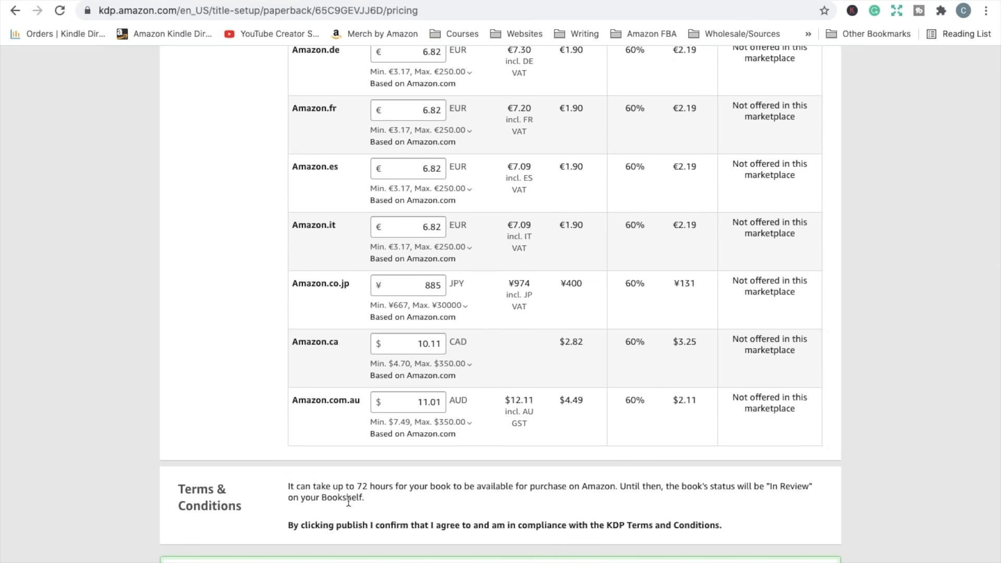
pyautogui.scroll(7, 348, 502)
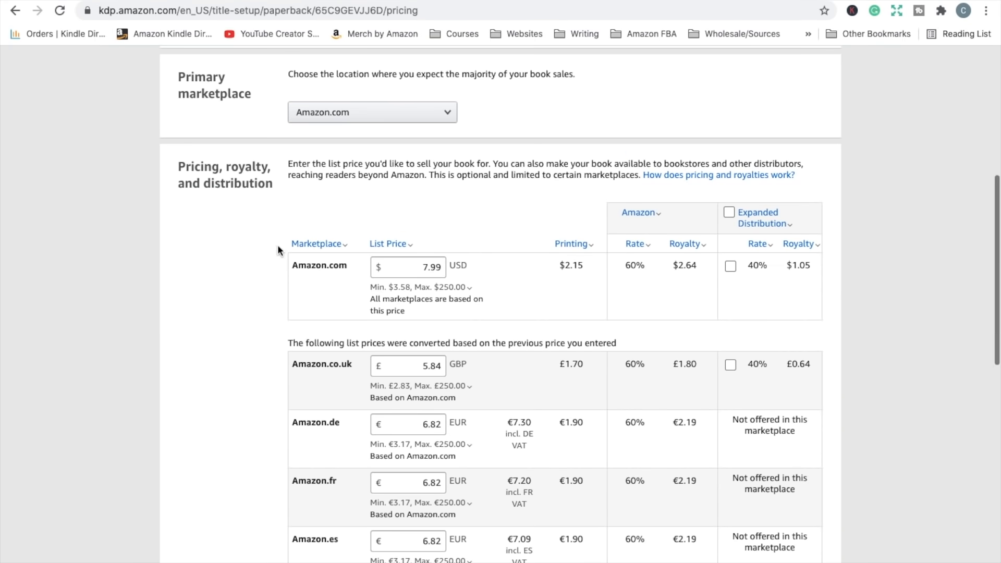
pyautogui.scroll(-8, 270, 304)
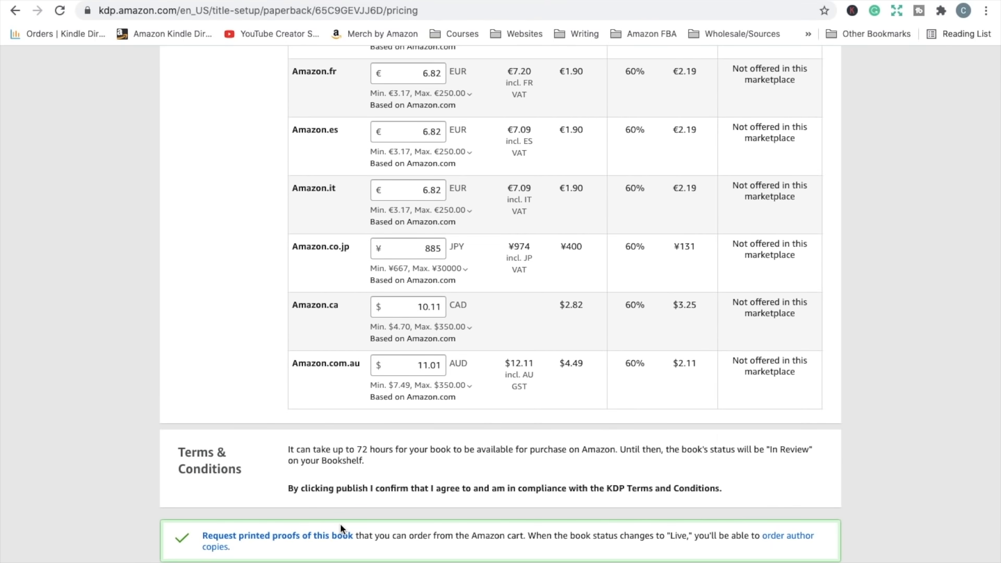
pyautogui.scroll(-3, 340, 527)
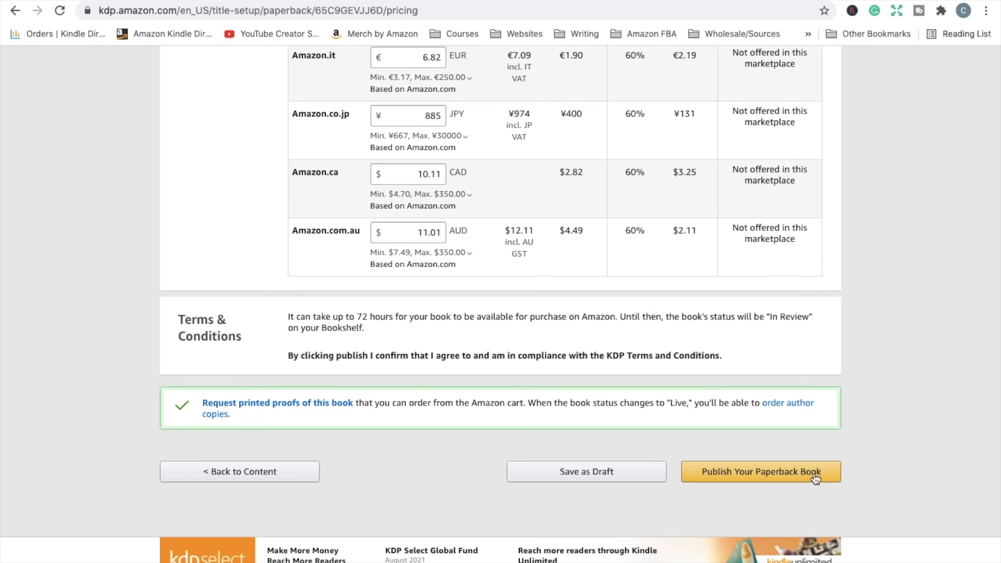
pyautogui.click(782, 476)
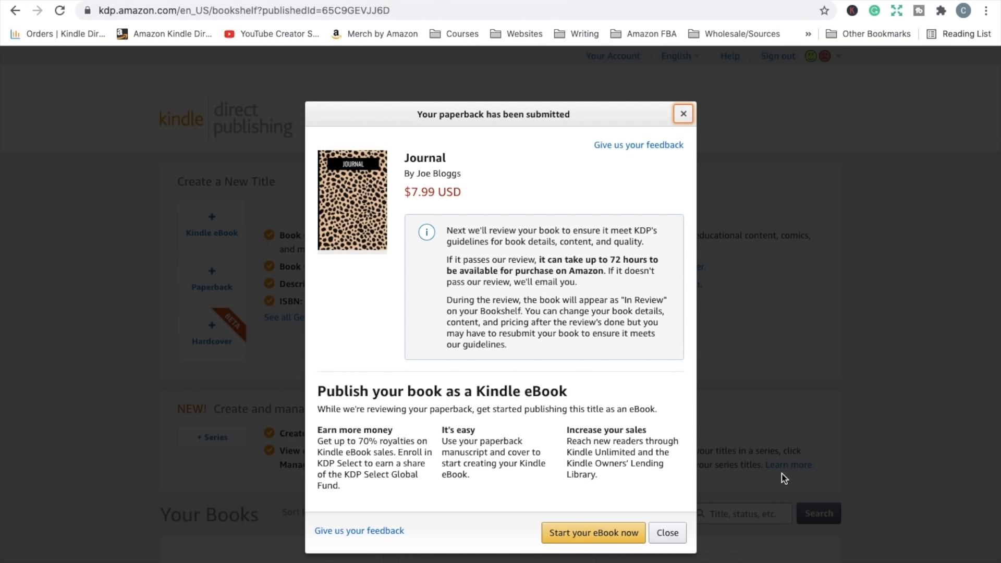
pyautogui.click(687, 116)
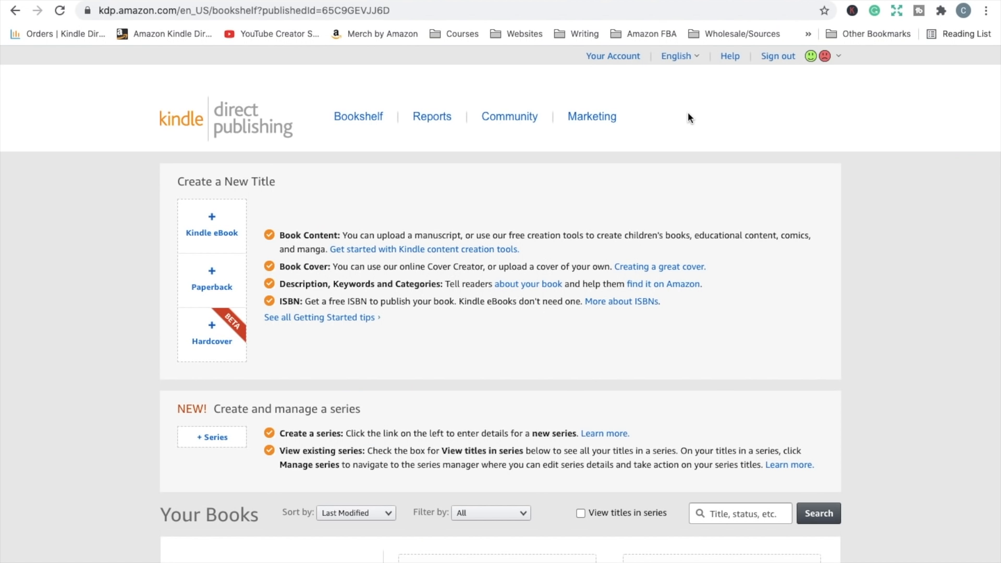